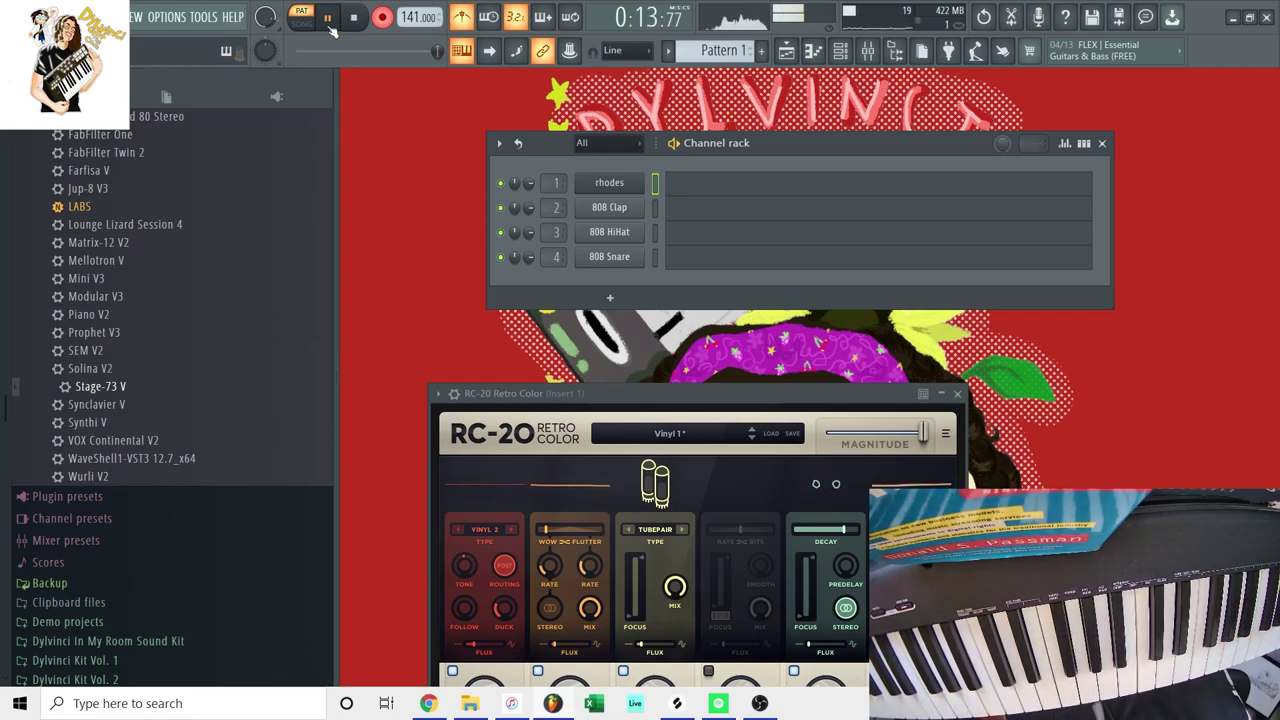
Stop recording the rhodes part and play the recorded chords back in the piano roll.
click(331, 27)
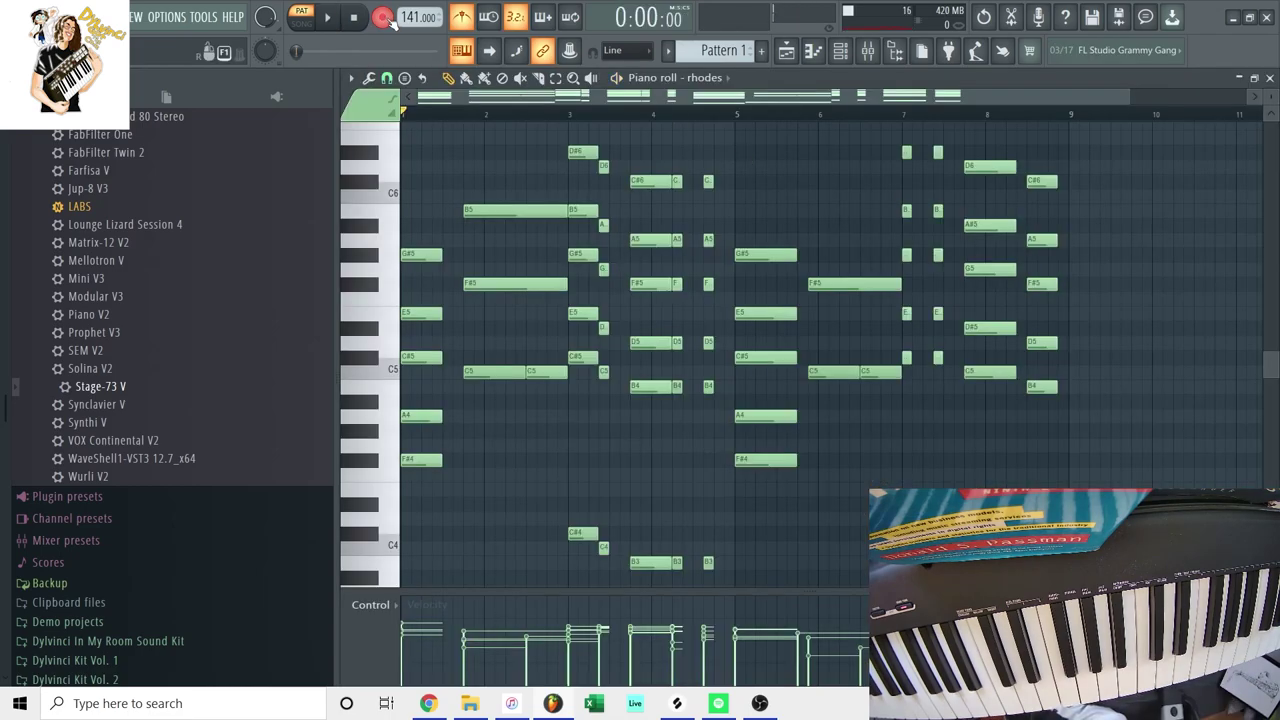
key(space)
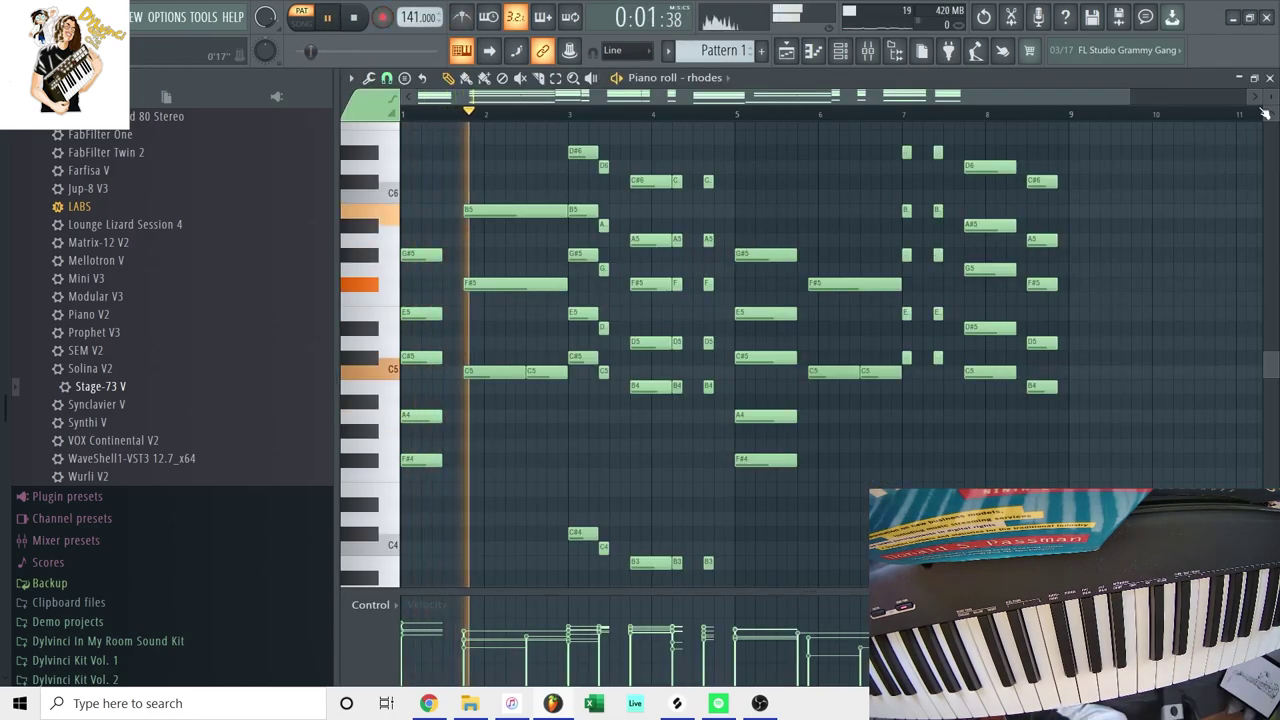
scroll(868, 350, down, 1)
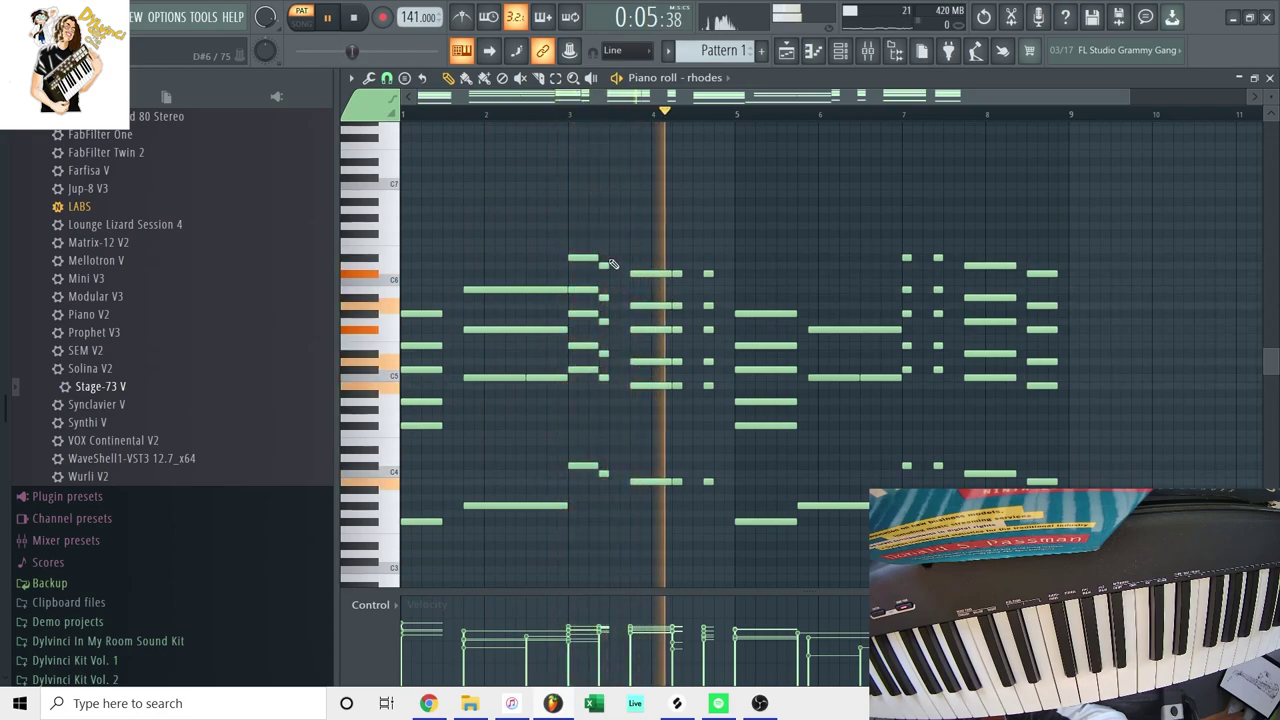
Shorten the rhodes chords from bar 3 onward into short staccato stabs.
drag(595, 247, 575, 469)
key(space)
key(space)
drag(634, 248, 639, 483)
ctrl+click(677, 188)
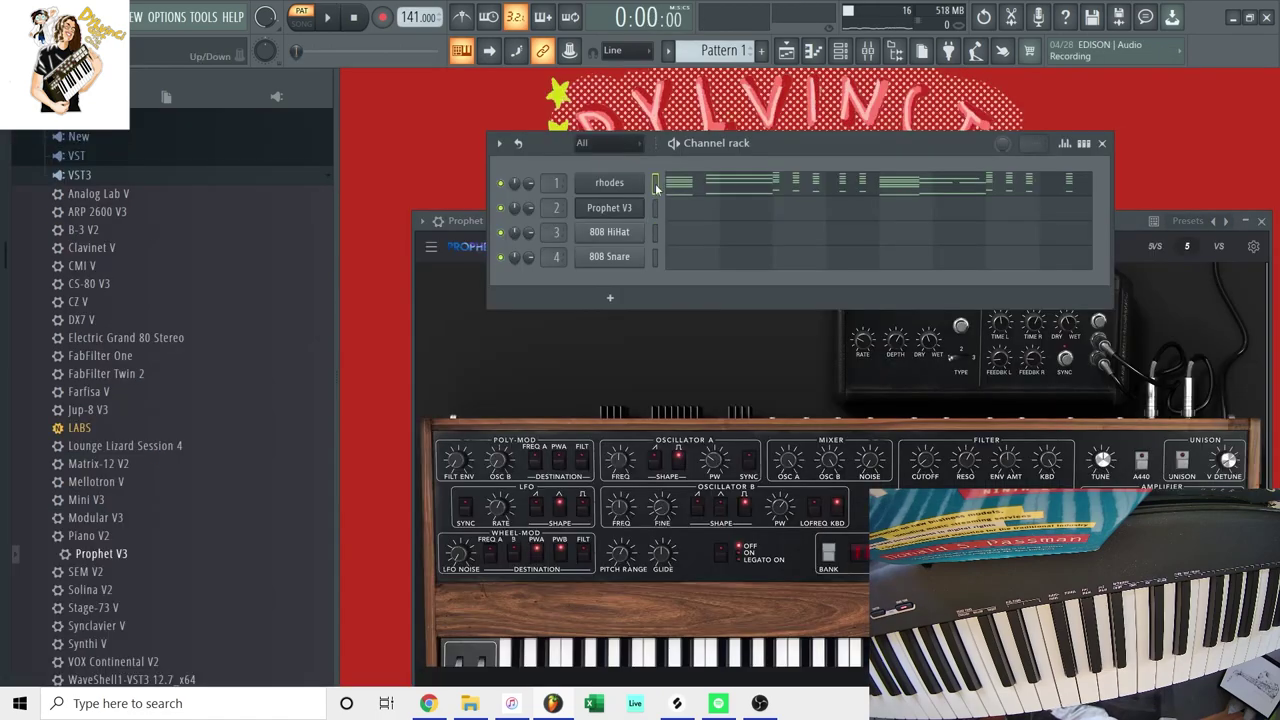
Copy all rhodes notes into the Prophet V3 channel and close the synth's window.
key(ctrl+c)
click(656, 208)
key(ctrl+v)
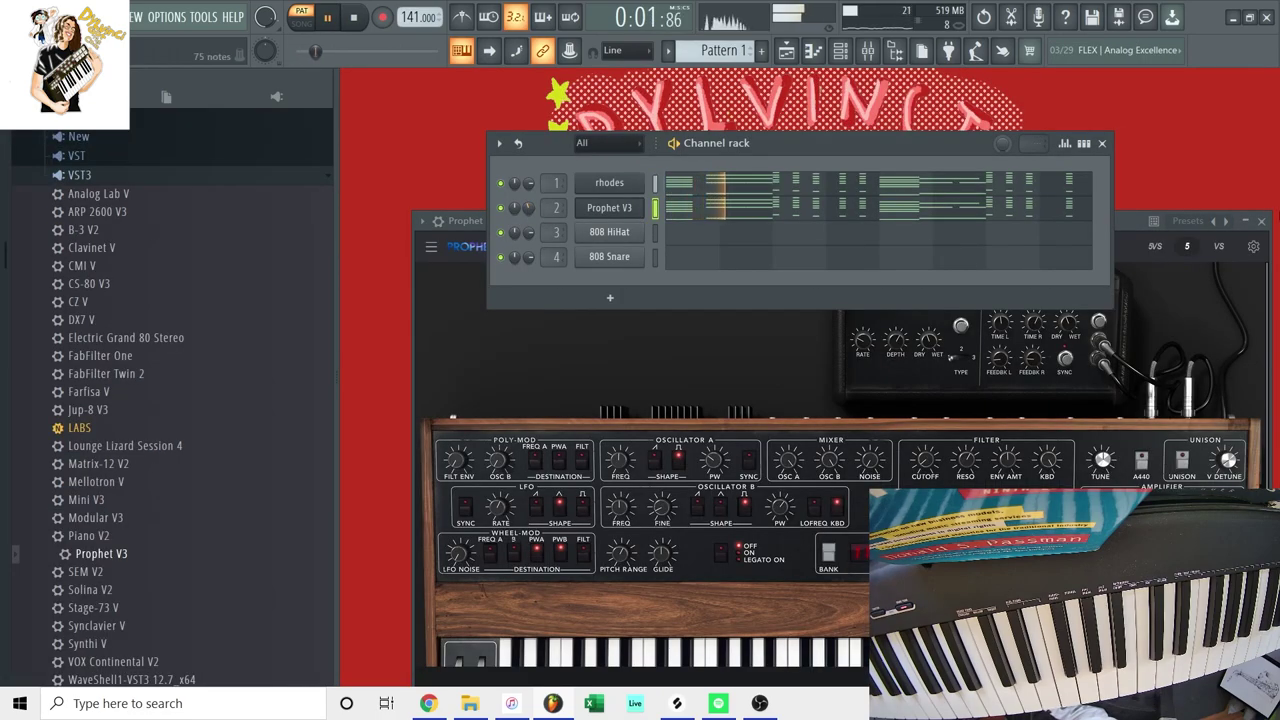
click(1266, 228)
click(1261, 221)
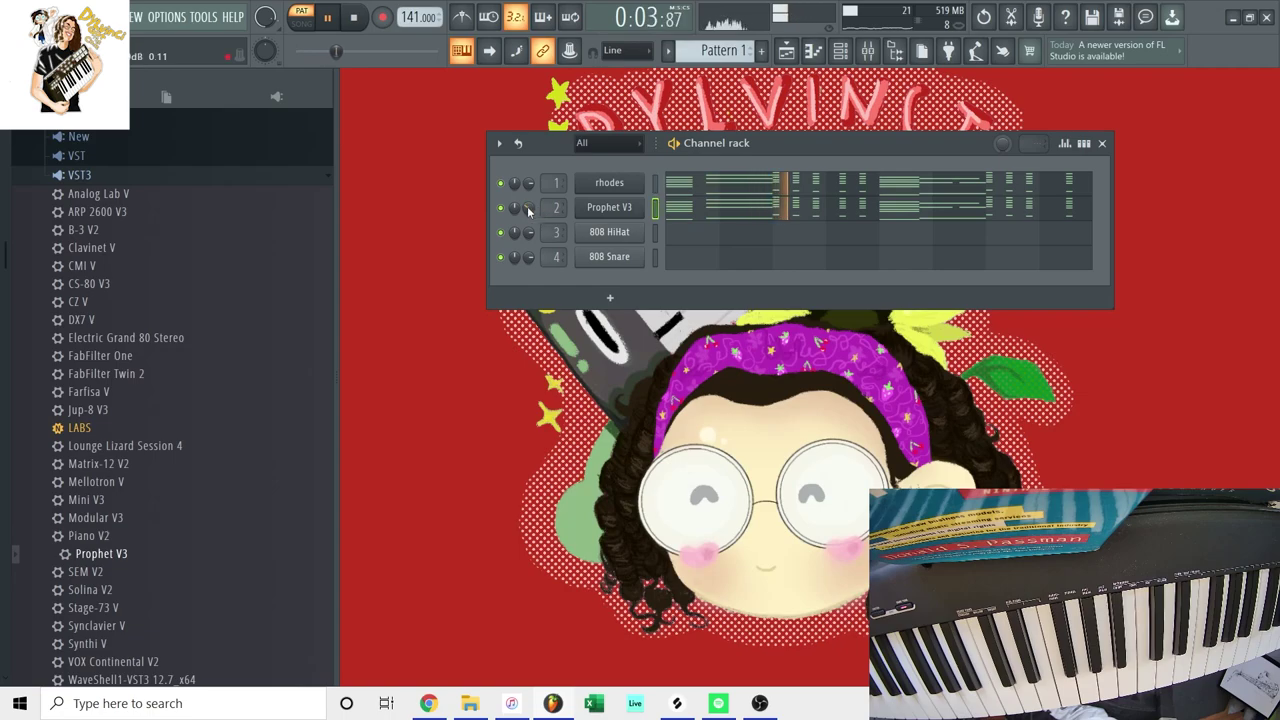
Set the tempo to 90 BPM and lengthen the Prophet V3 notes with the piano roll articulator so the chords connect.
right_click(408, 12)
click(580, 68)
right_click(638, 213)
click(662, 210)
key(alt+l)
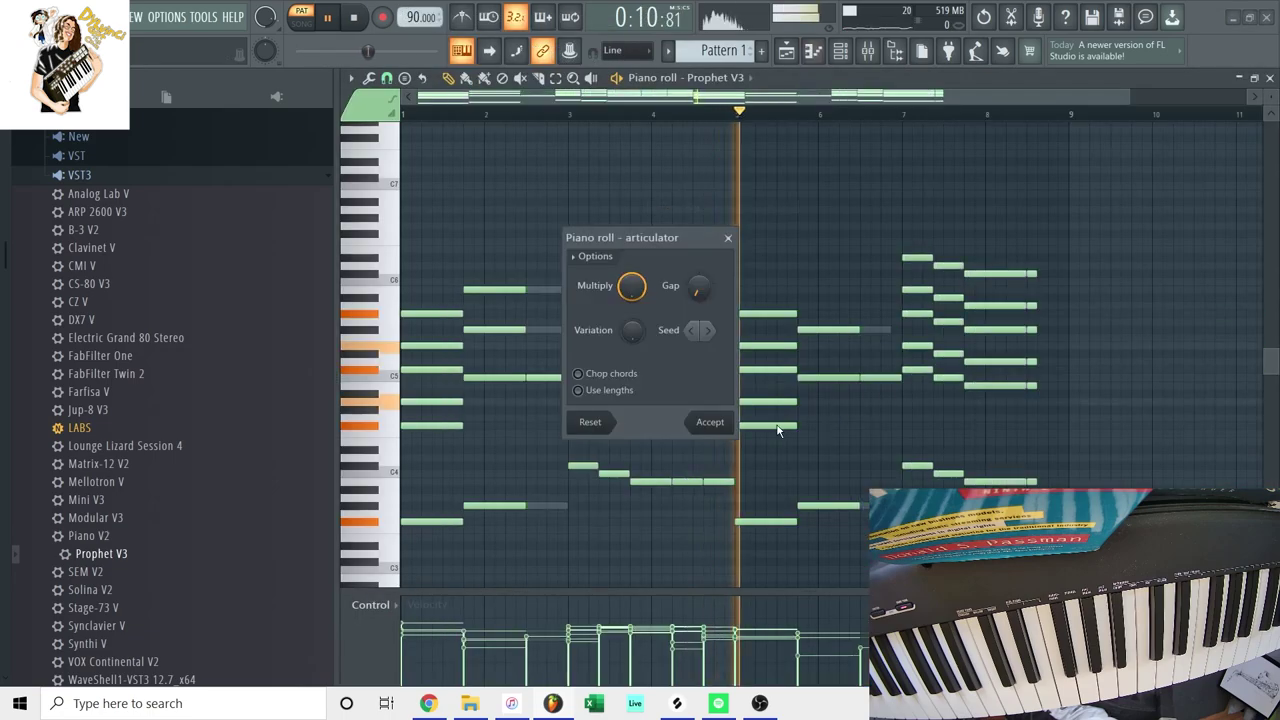
click(717, 420)
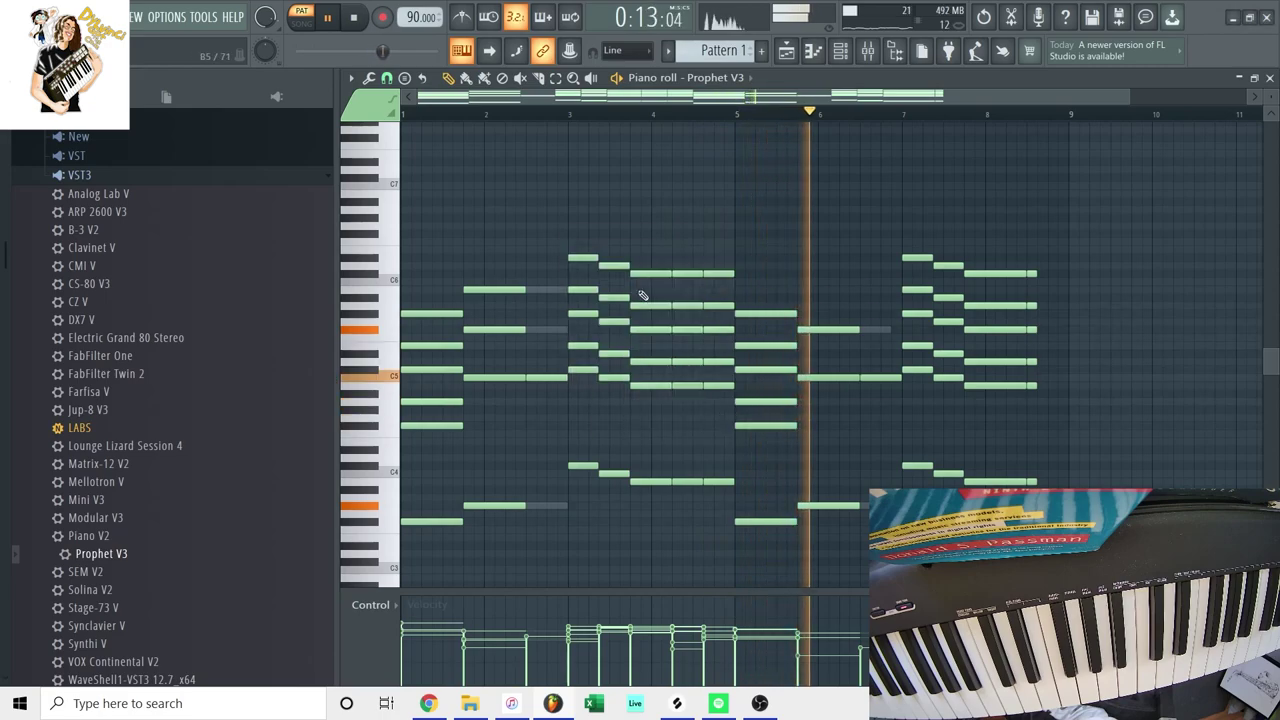
Set the project tempo to 135 BPM and close the piano roll.
drag(416, 17, 410, 18)
click(1270, 78)
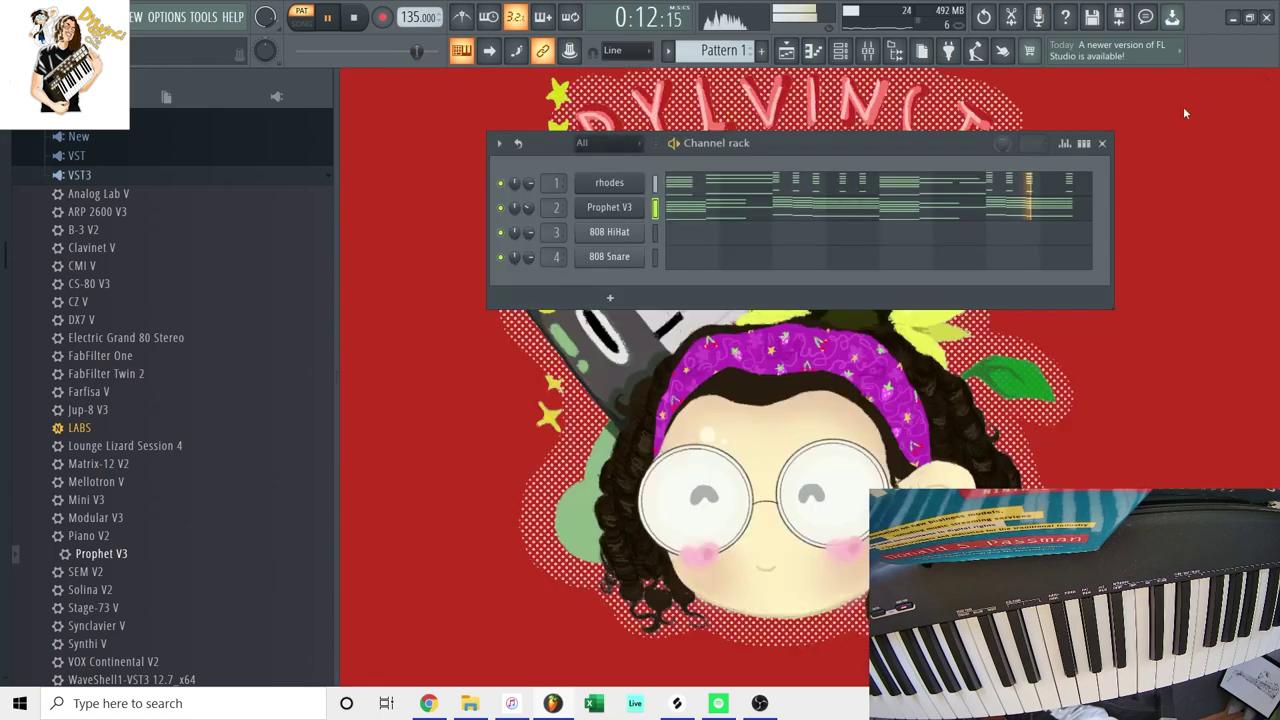
Replace the Prophet V3 instrument on channel 2 with the Xpand!2 VST and move its window clear of the channel names.
scroll(130, 345, down, 5)
scroll(106, 218, up, 5)
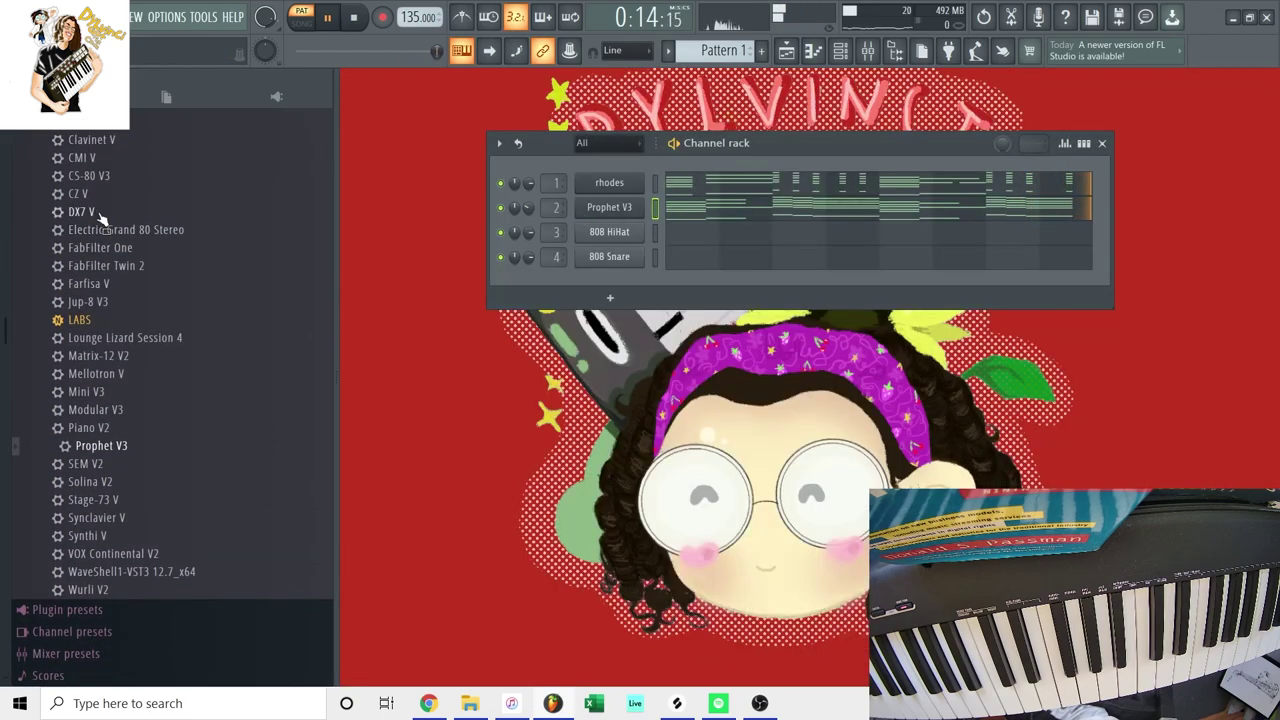
click(80, 175)
click(76, 156)
drag(95, 426, 613, 208)
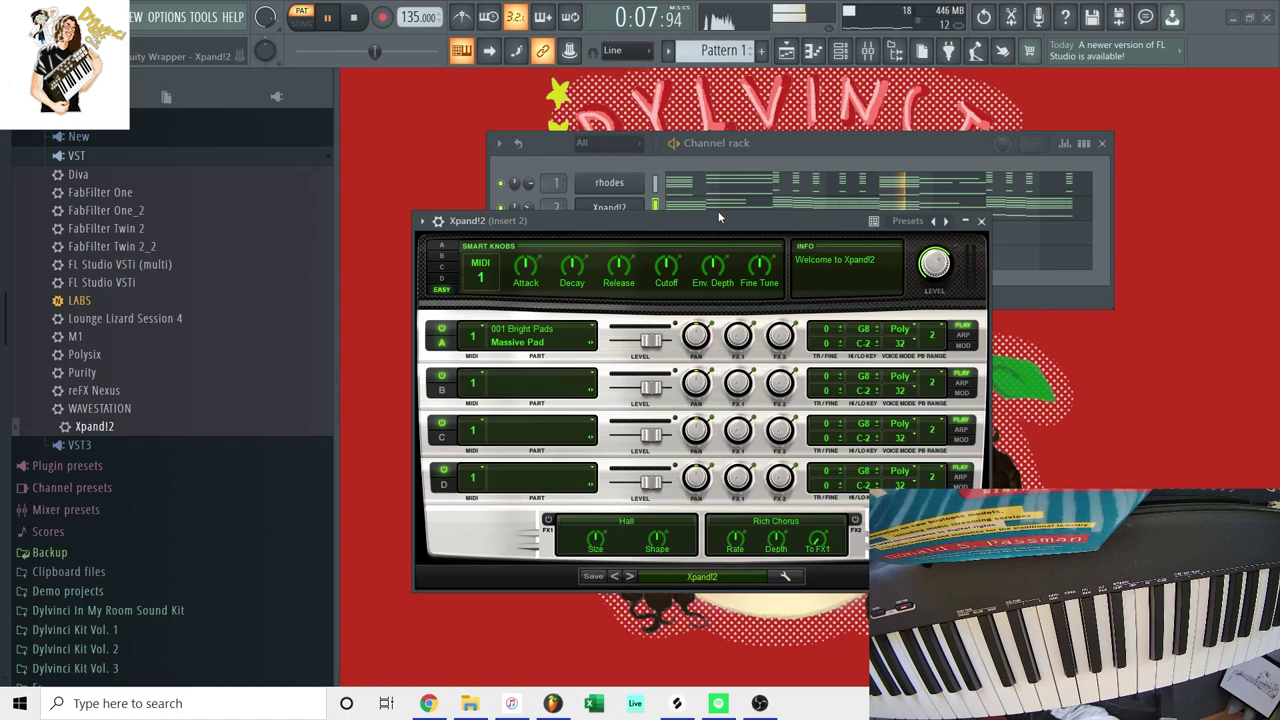
drag(718, 217, 935, 165)
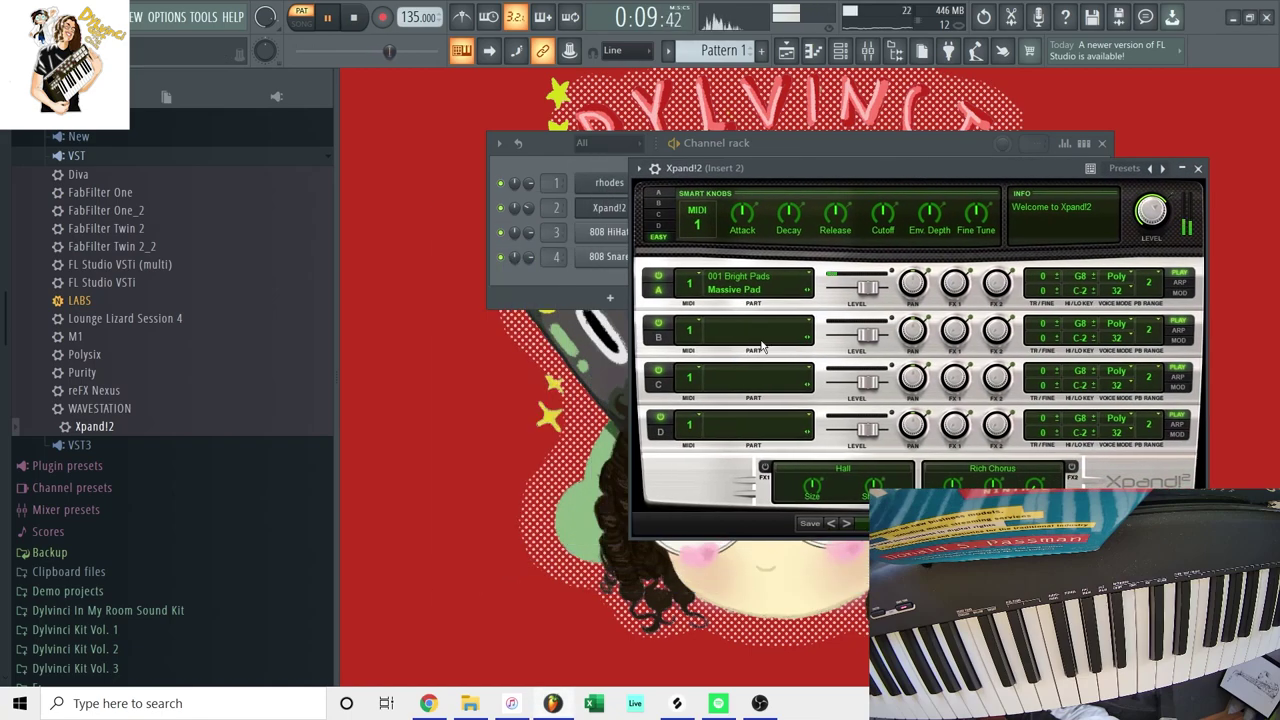
Try the Bright Pads sound Synflute Pad+ in part A of Xpand!2.
click(736, 290)
mouse_move(738, 326)
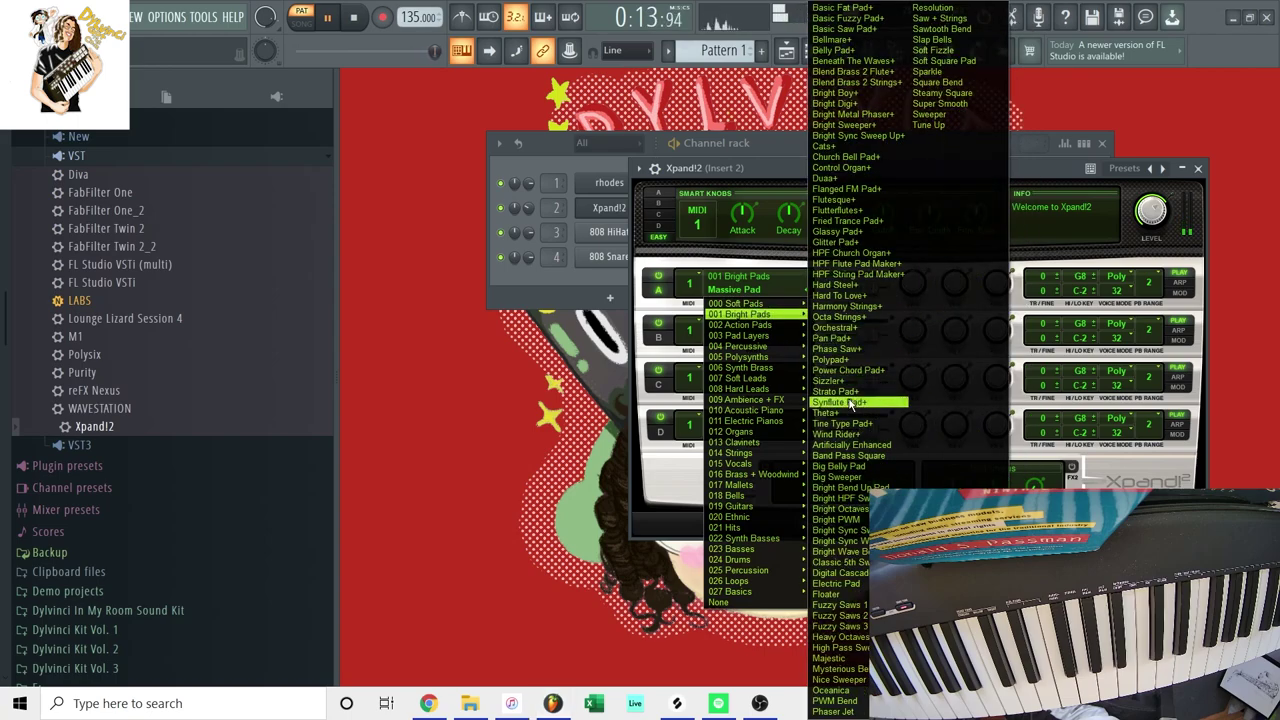
click(850, 404)
Load Satellite+ from Pad Layers in part A, change it to Spooky+, and close the Xpand!2 window.
click(753, 292)
mouse_move(784, 336)
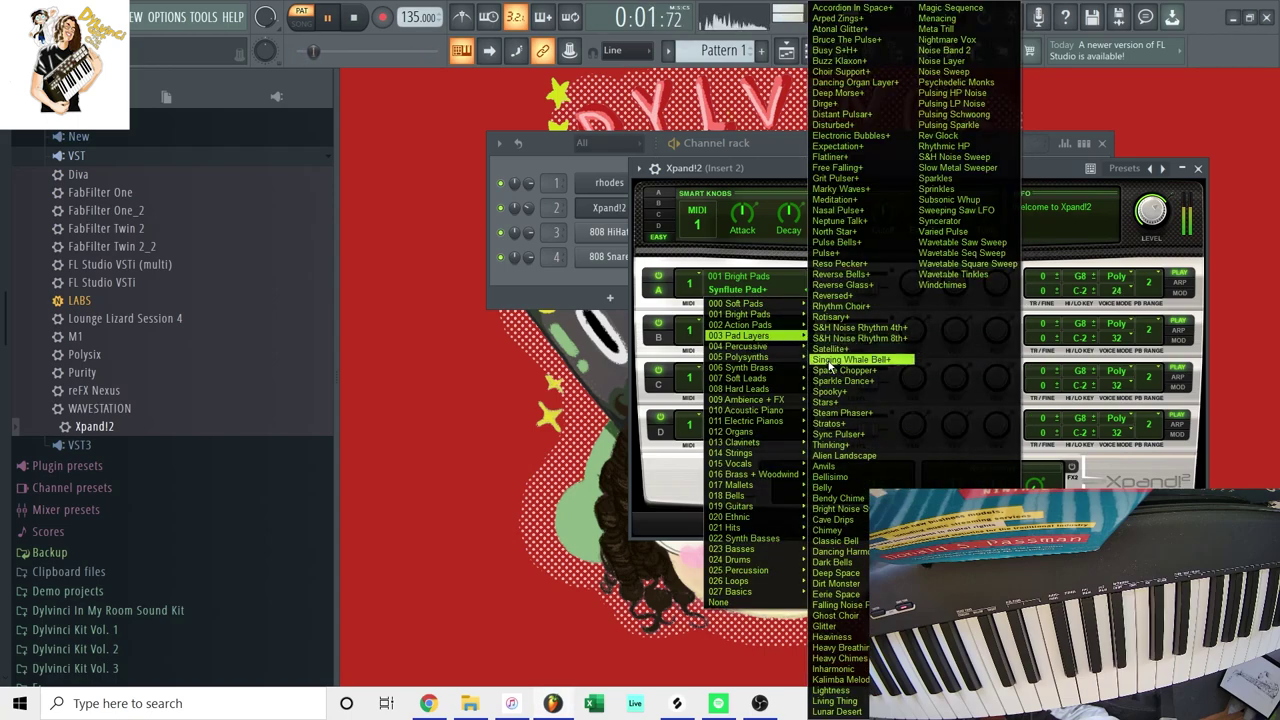
click(832, 348)
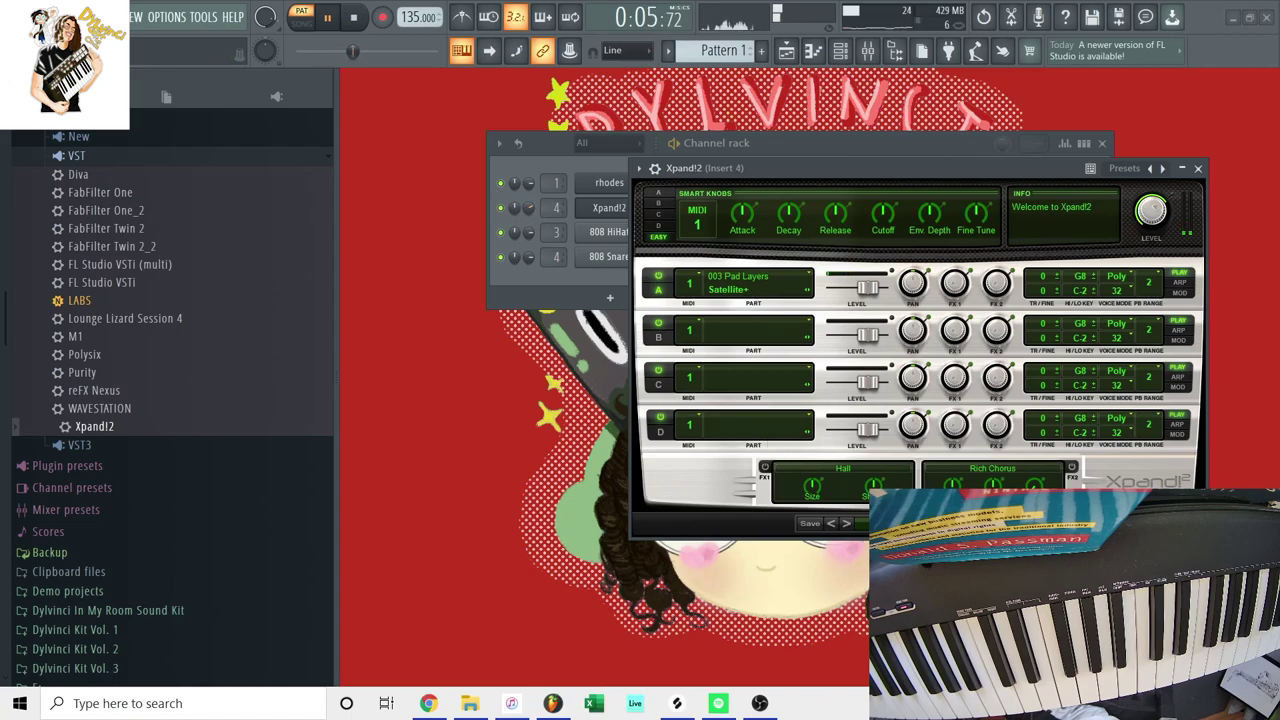
click(806, 292)
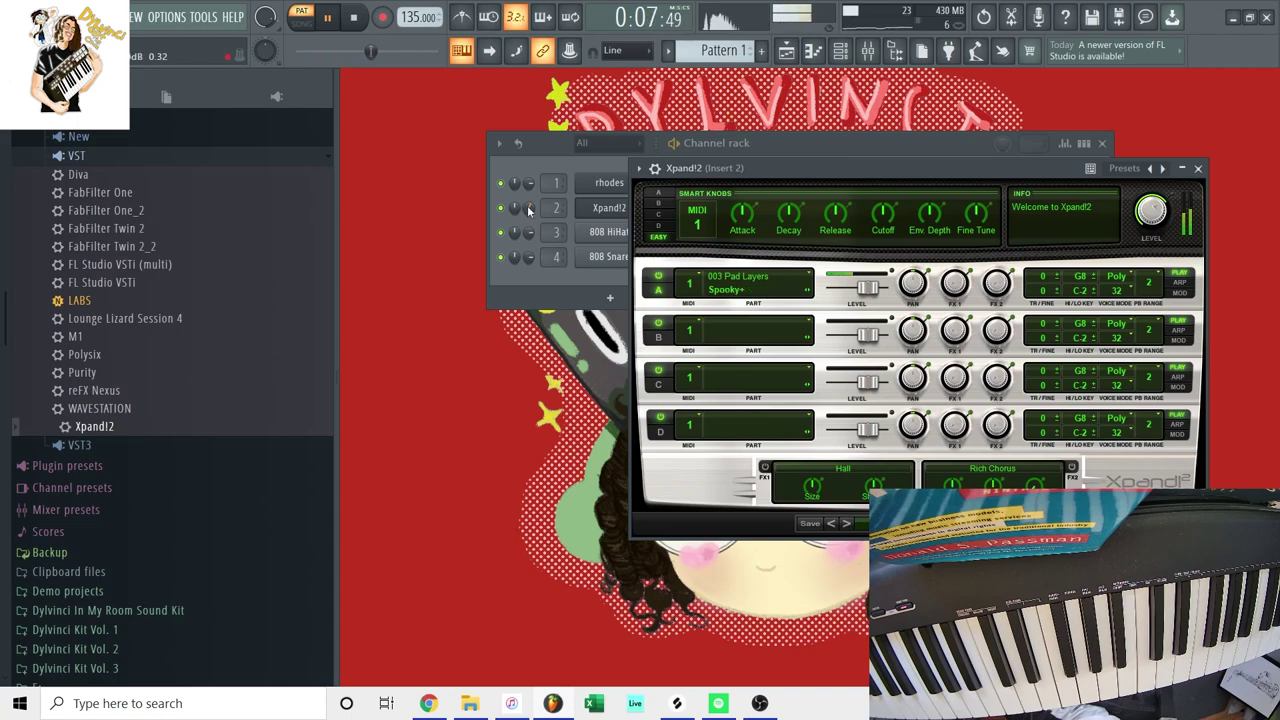
click(1197, 169)
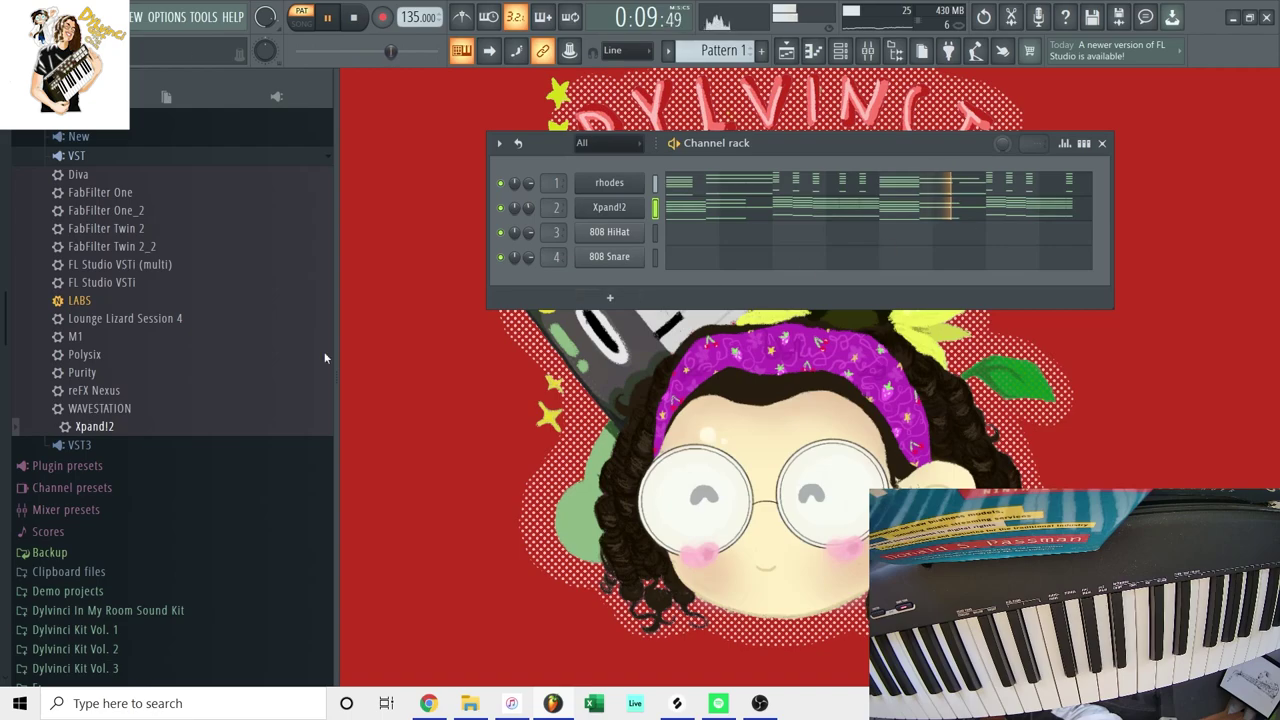
Show the VST3 plugins in the browser instead of the VST ones.
click(88, 159)
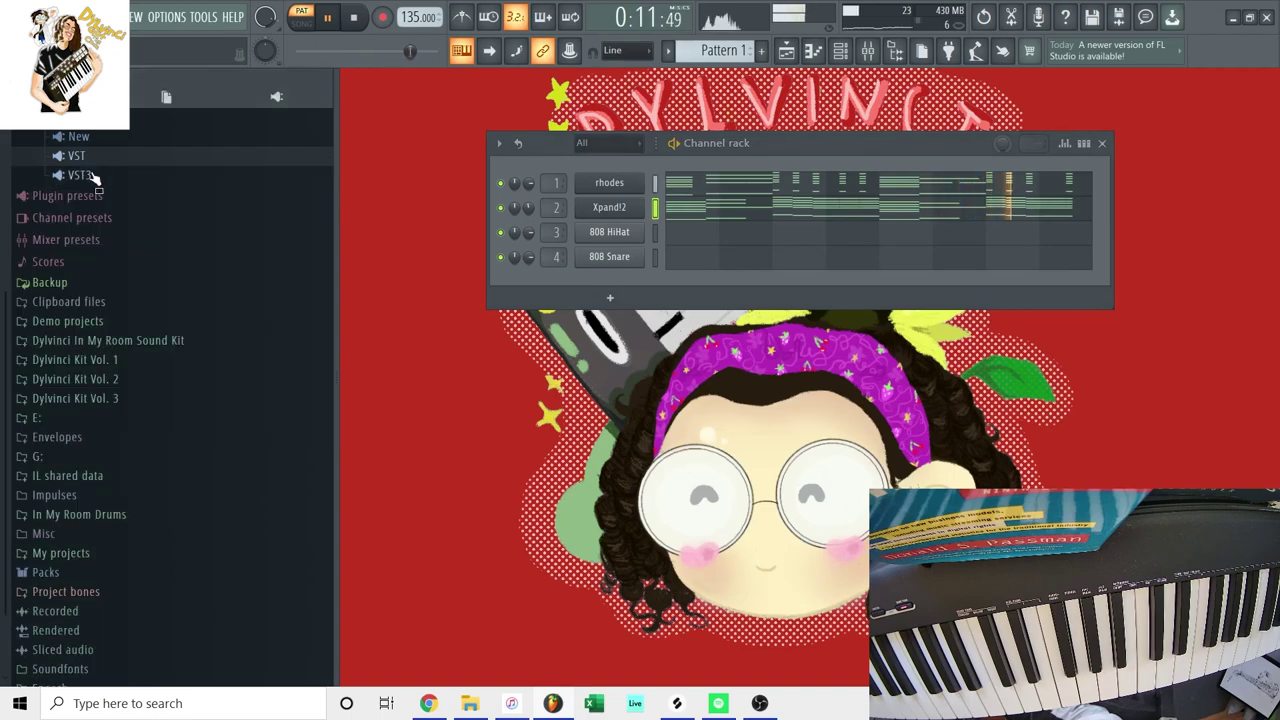
click(88, 176)
Mute the rhodes channel to hear Xpand!2 alone, unmute it, and restart playback.
click(500, 183)
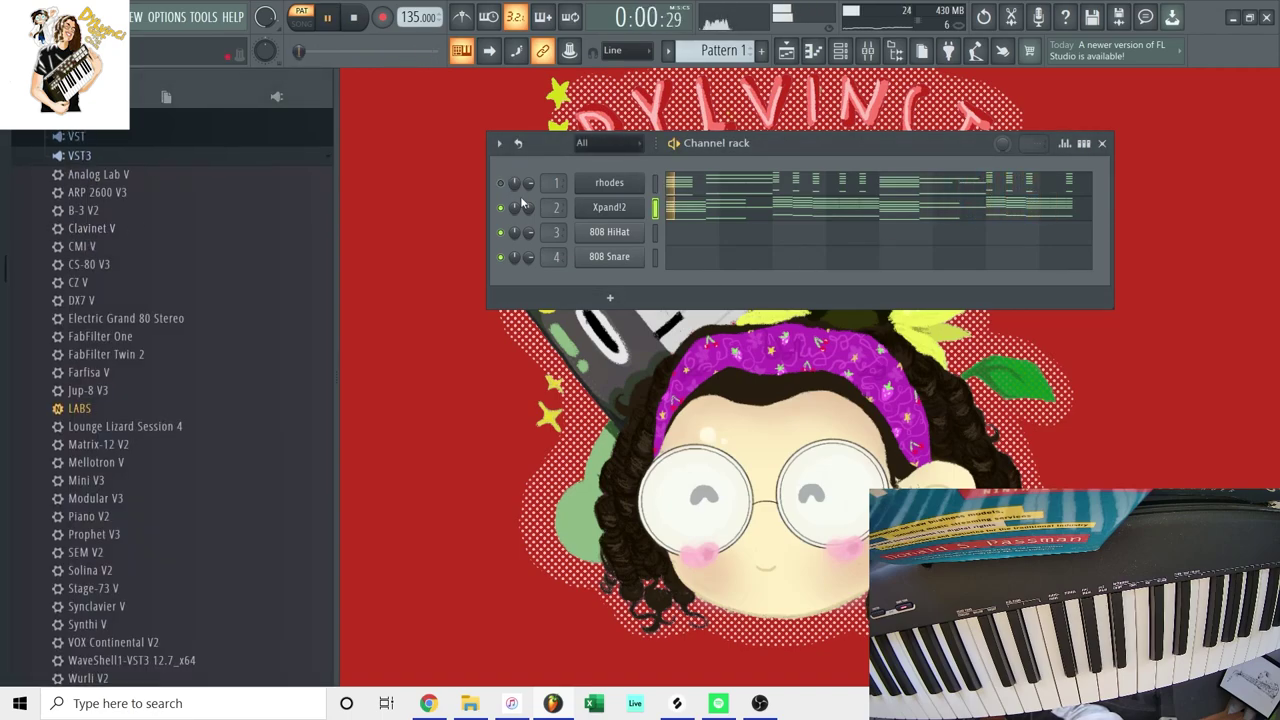
key(space)
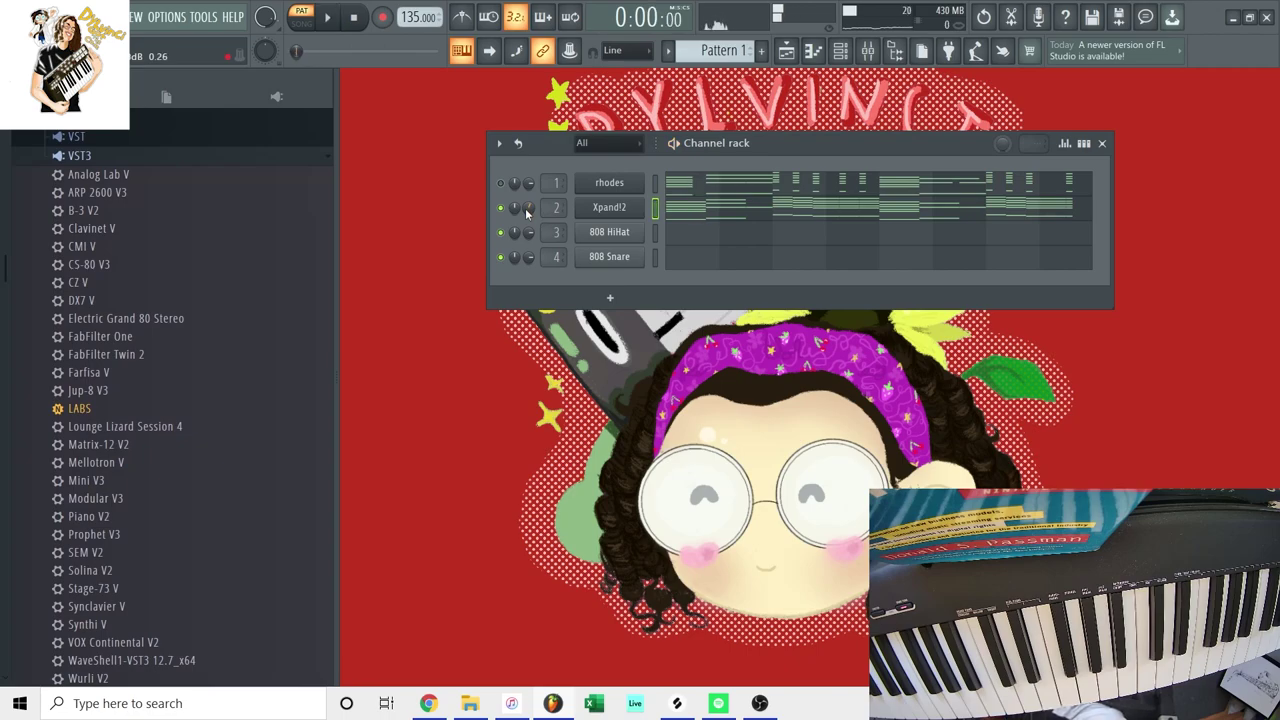
click(500, 185)
key(space)
Replace the 808 HiHat on channel 3 with the Mini V3 synth and bring the channel rack to the front.
scroll(70, 358, down, 3)
scroll(67, 350, up, 3)
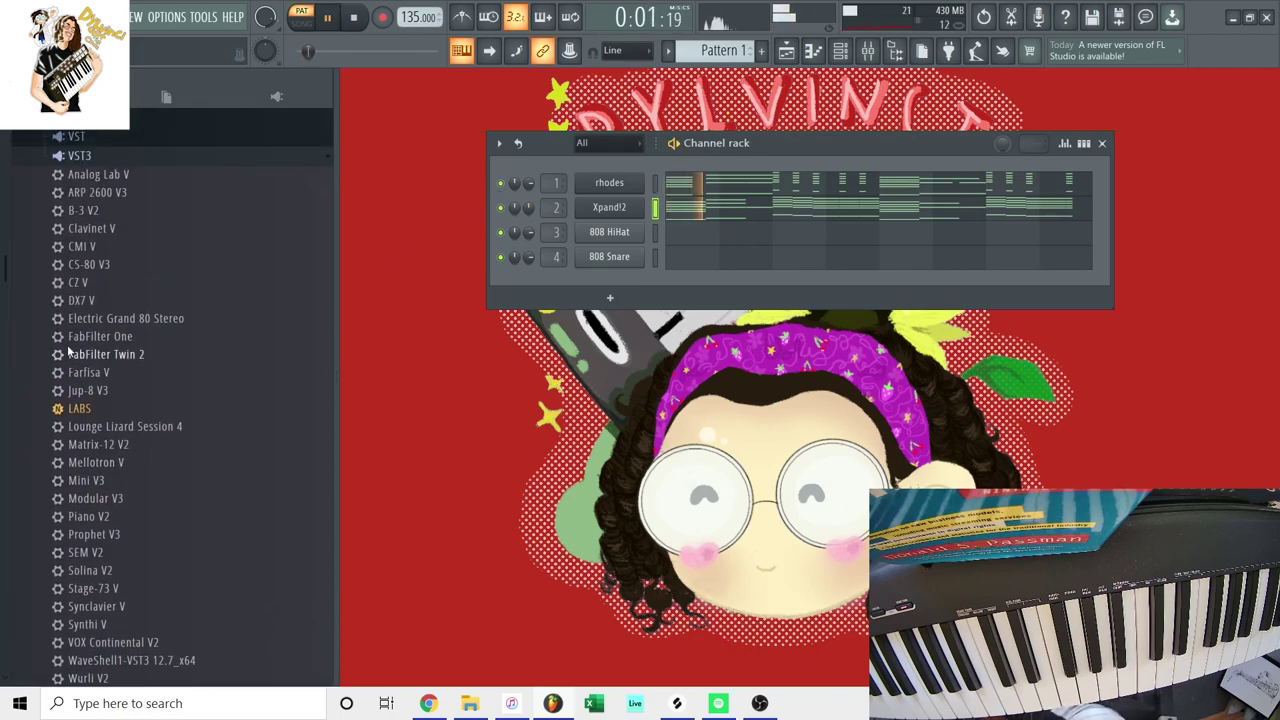
drag(93, 270, 571, 251)
scroll(151, 360, up, 2)
scroll(151, 363, down, 5)
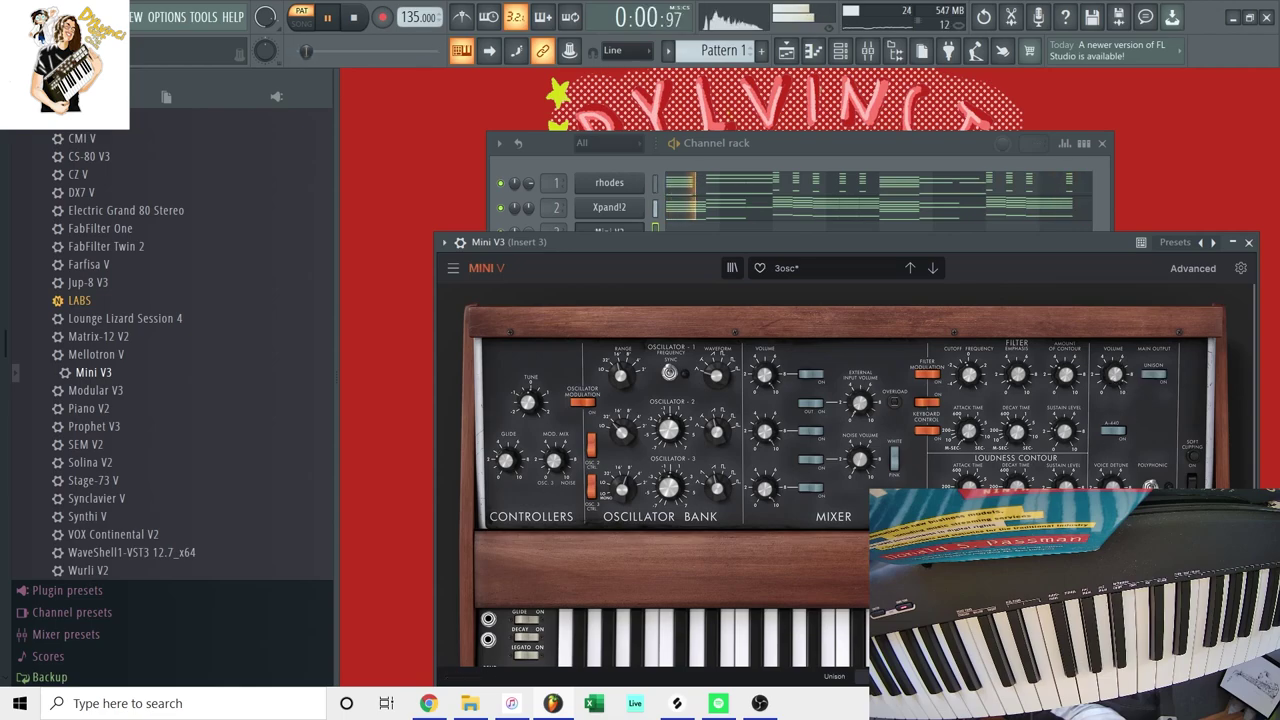
click(703, 147)
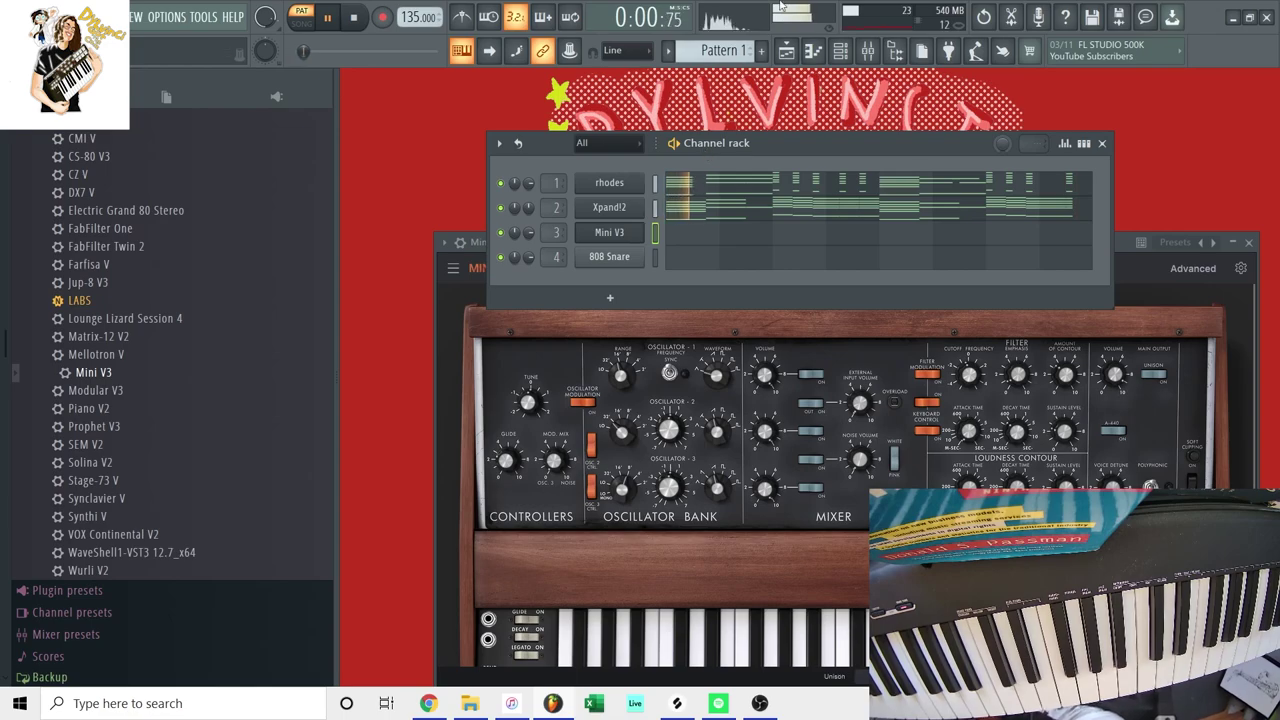
Record a part played on the keyboard into the Mini V3 channel, using notes and automation recording.
key(space)
click(384, 17)
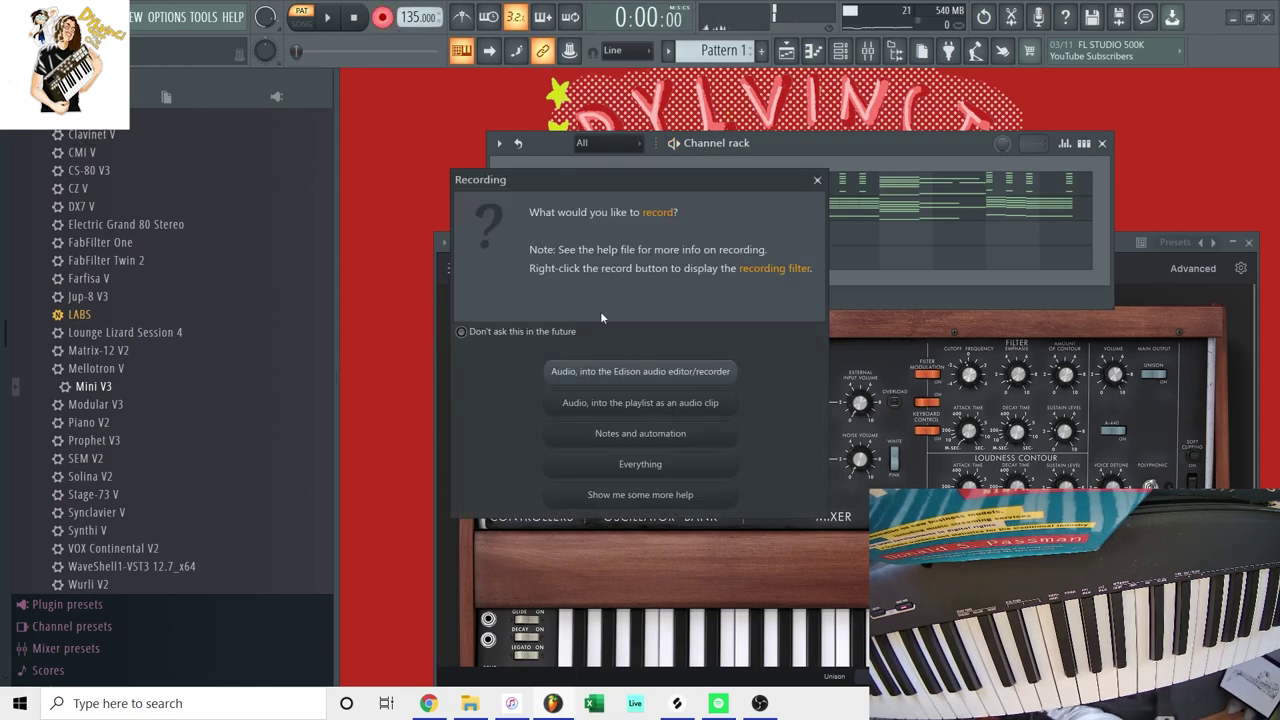
click(640, 437)
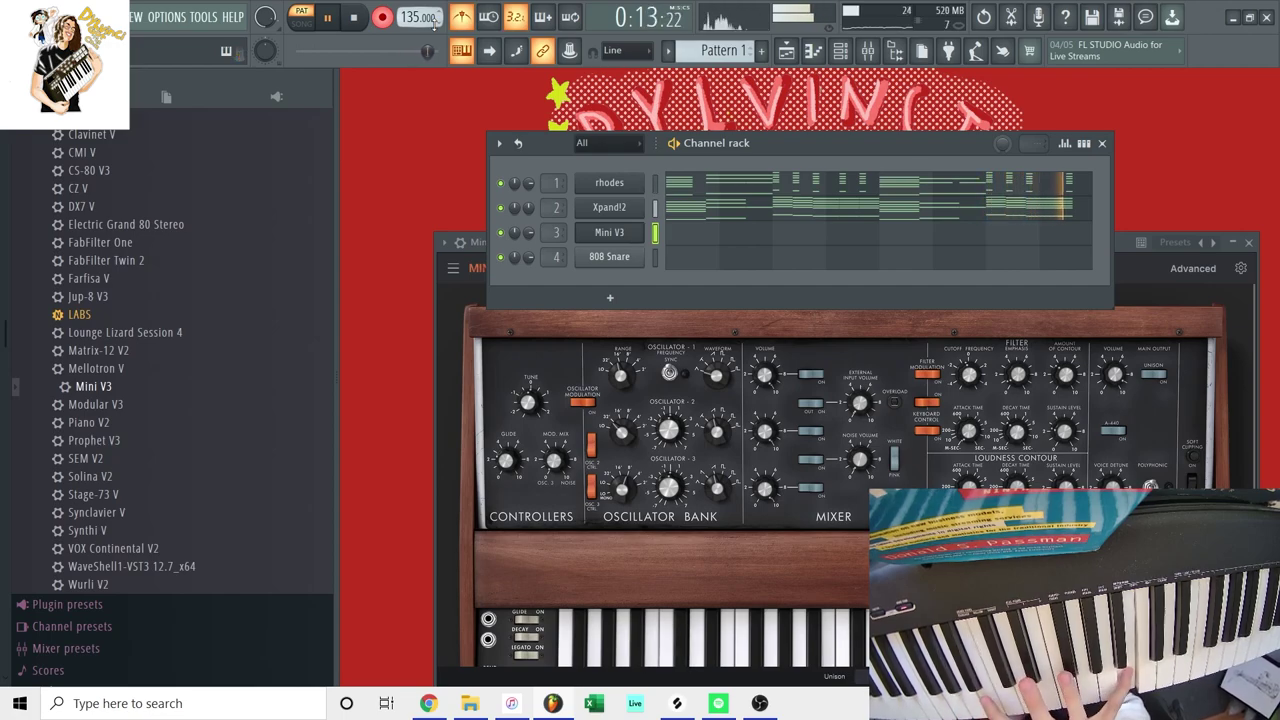
key(space)
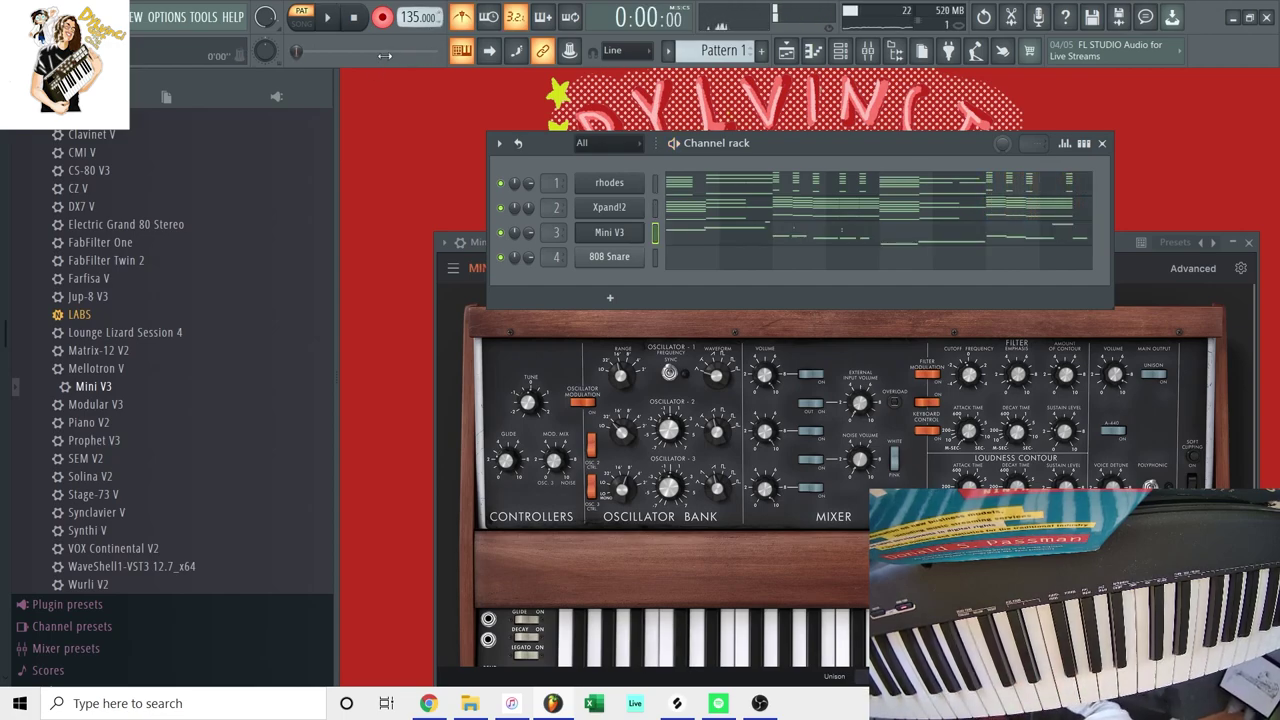
Disarm recording and turn off the metronome.
right_click(620, 232)
click(700, 250)
right_click(386, 20)
click(463, 18)
Open the Mini V3 part in the piano roll and delete the stray high note in bar 3.
right_click(638, 232)
click(670, 232)
ctrl+drag(748, 286, 385, 508)
right_click(627, 341)
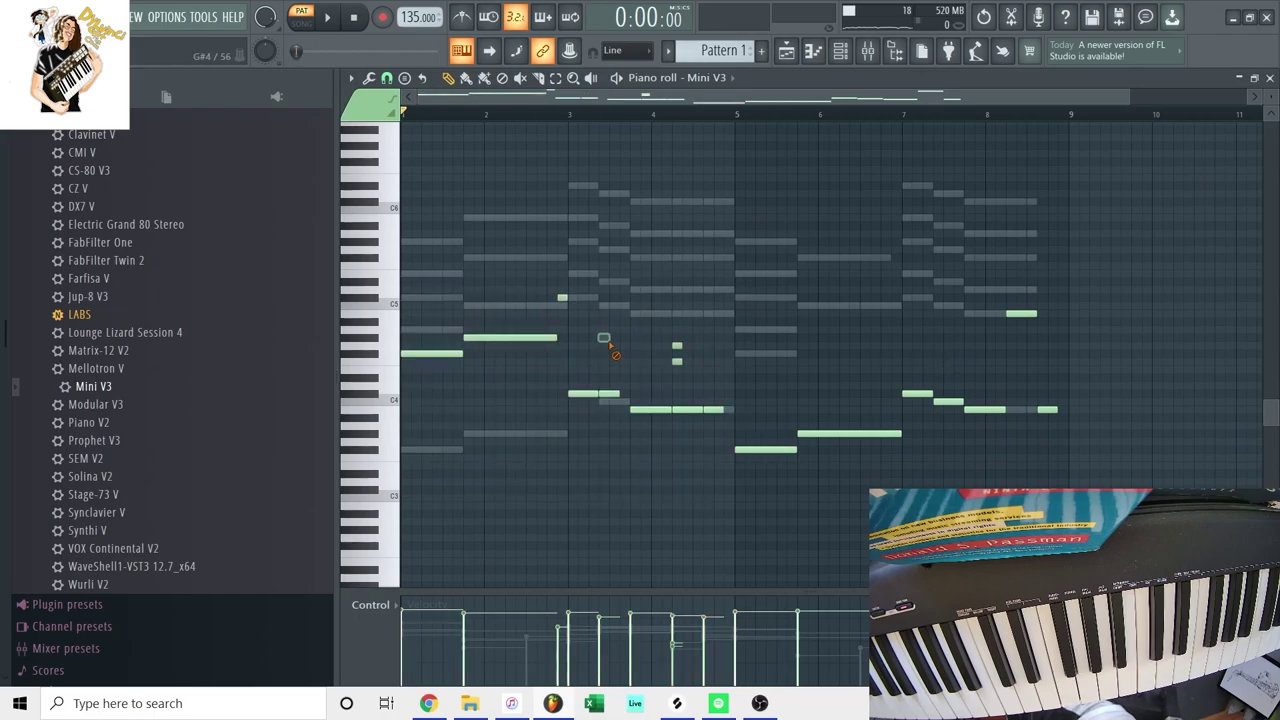
Fit the Mini V3 notes in bars 3 and 4 to the chords, delete the two stray bar 4 notes, and extend the final note to bar 9.
key(space)
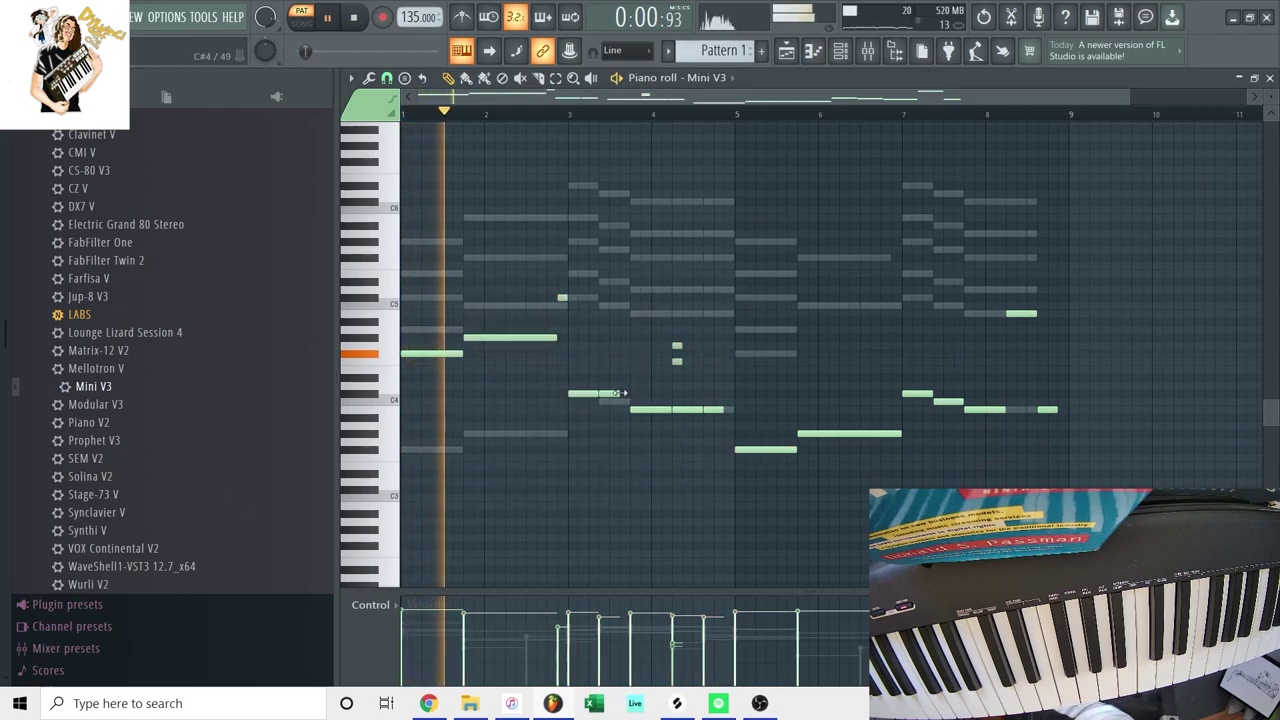
mouse_move(638, 408)
mouse_down()
mouse_move(611, 401)
mouse_move(638, 409)
mouse_up()
right_click(677, 345)
right_click(678, 360)
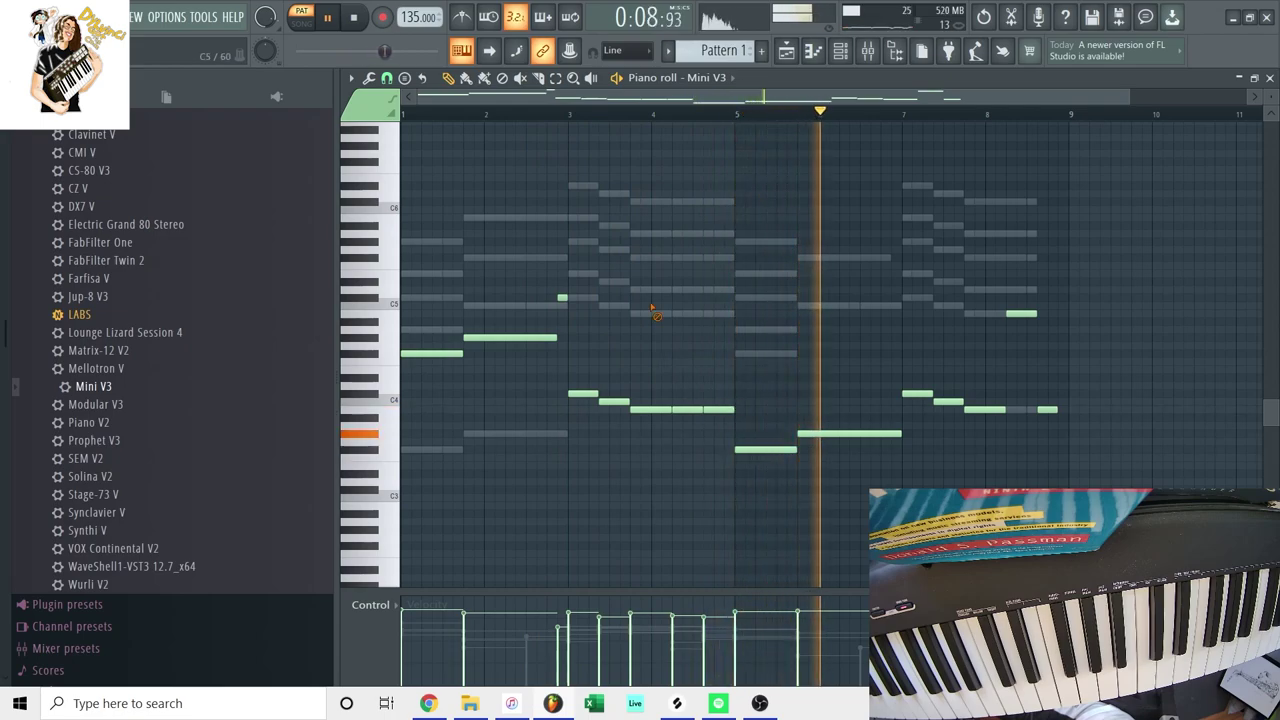
drag(1056, 409, 1067, 409)
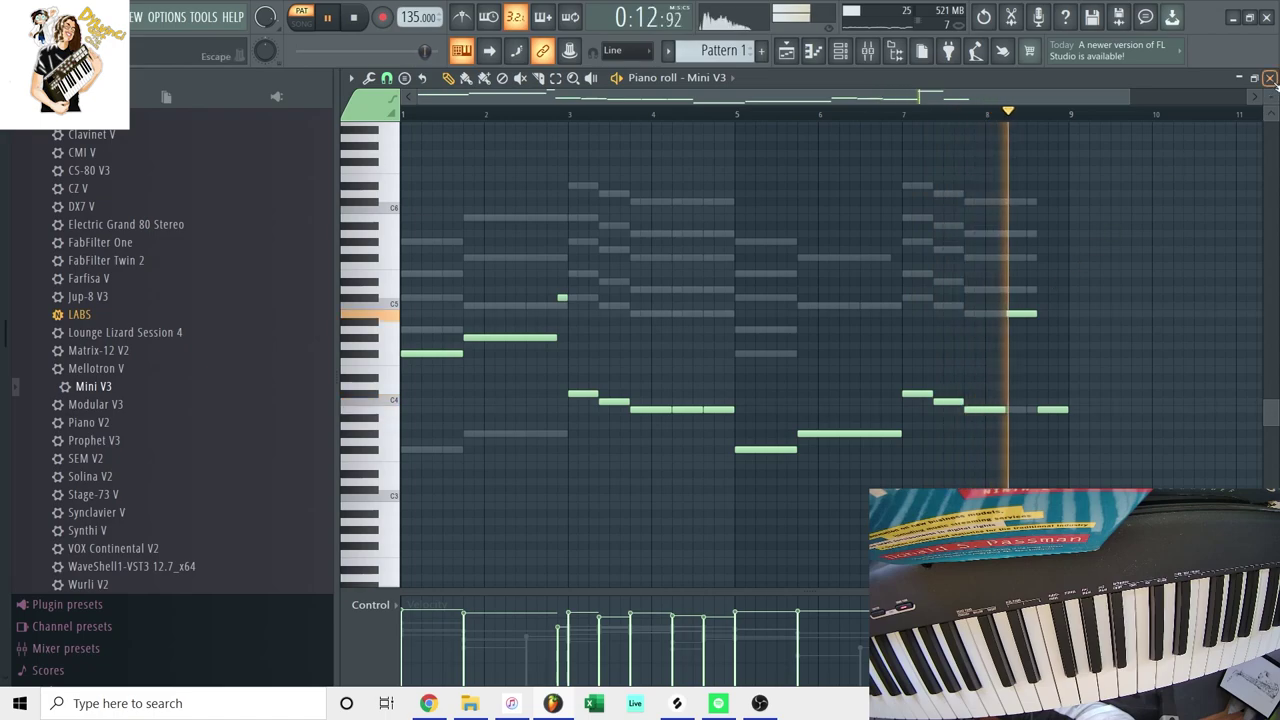
click(1270, 78)
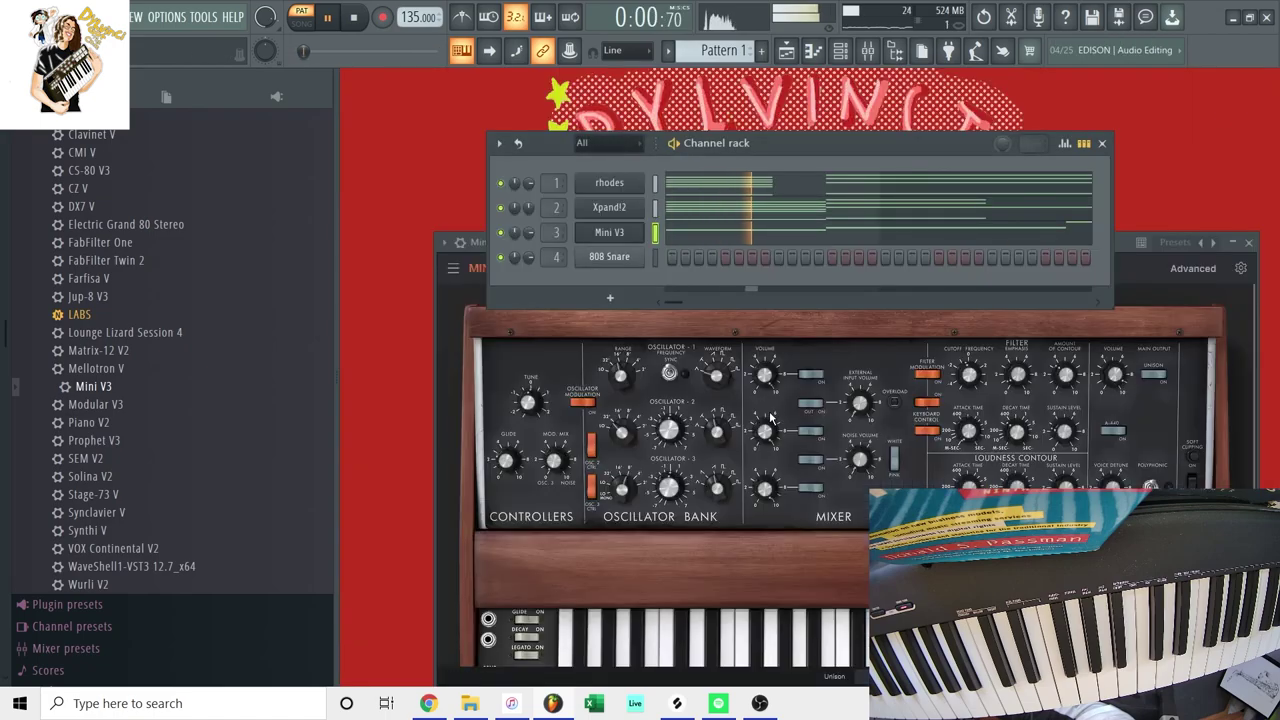
Close the Mini V3 window and replace the 808 Snare on channel 4 with the CS-80 V3 synth.
click(552, 461)
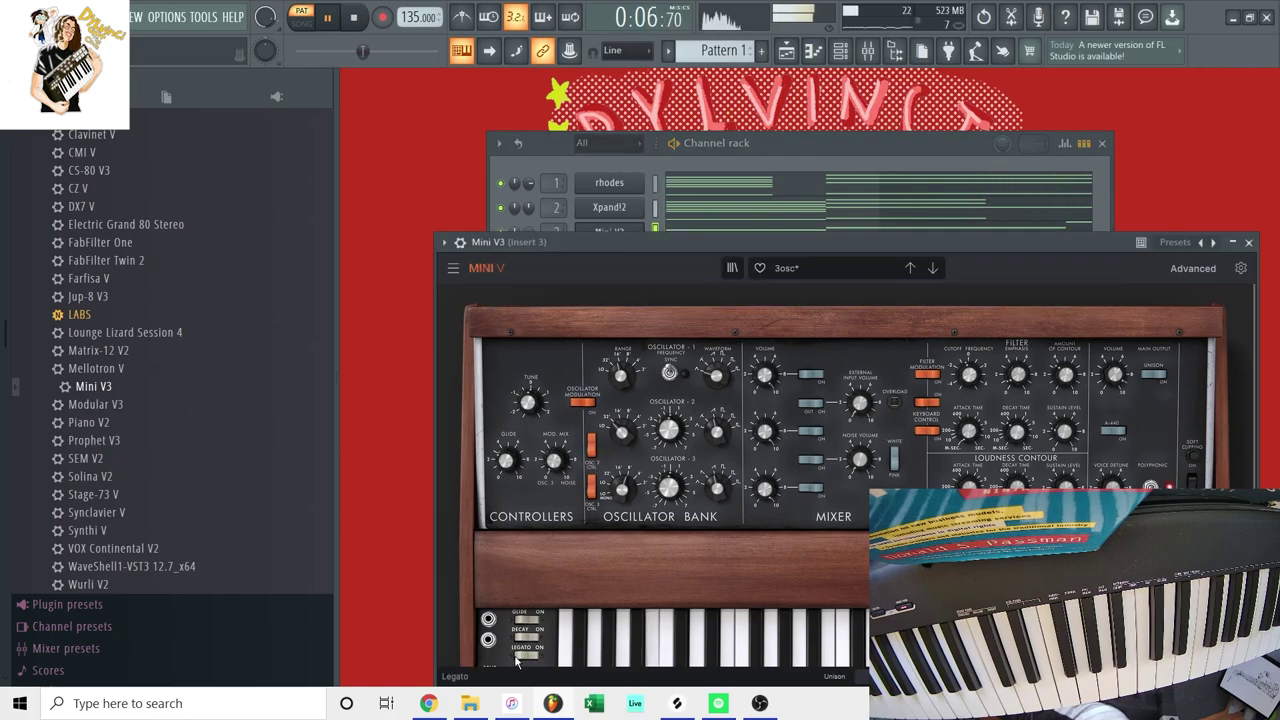
click(1249, 243)
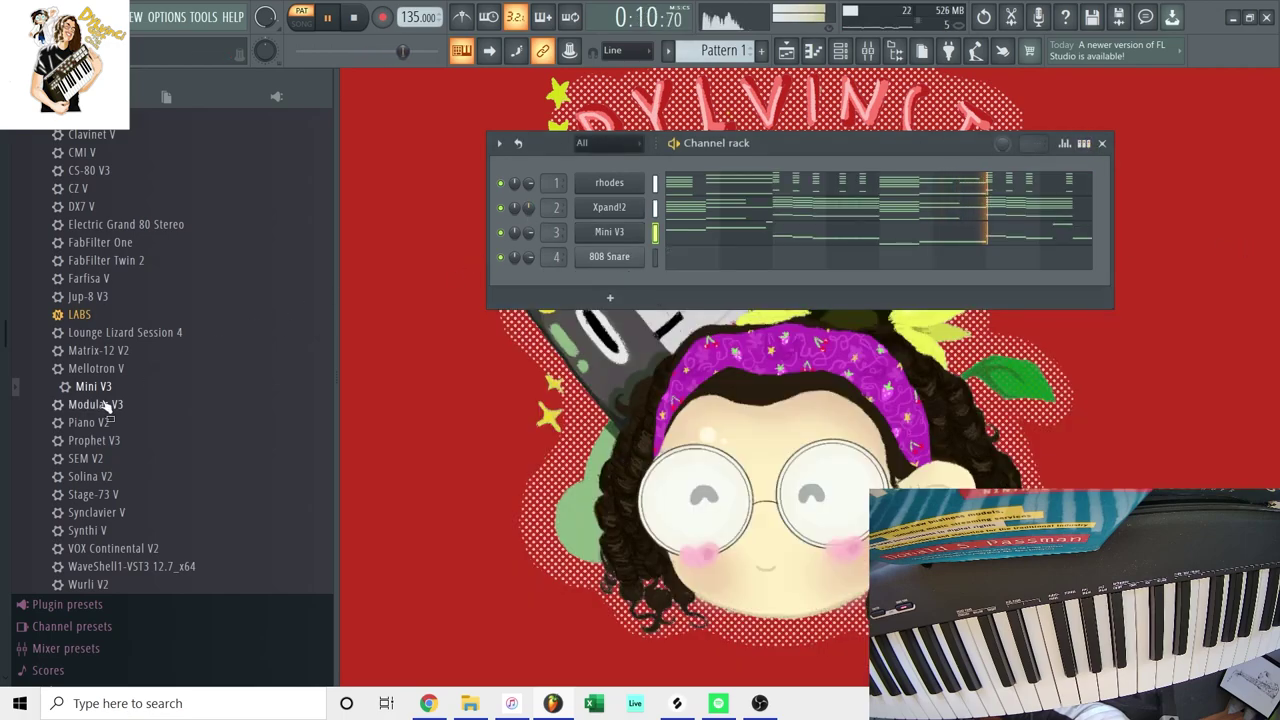
drag(88, 170, 606, 258)
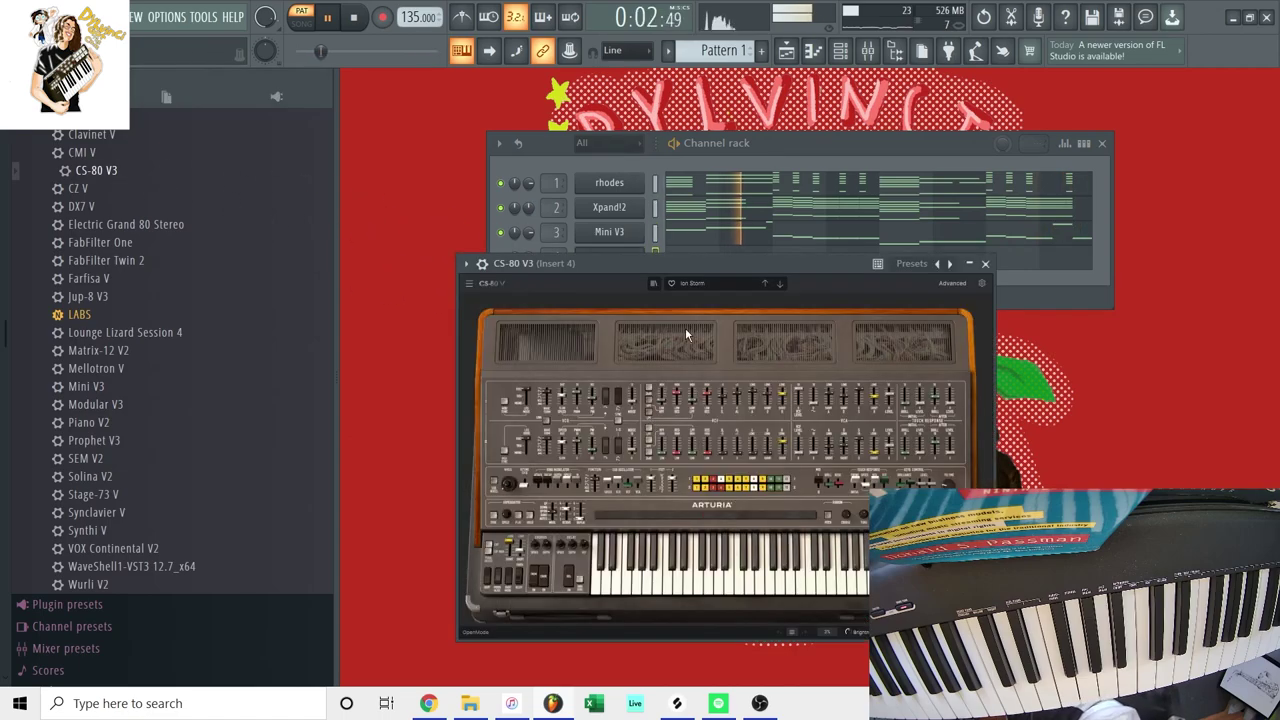
Load the Boots And Kees preset from the CS-80 V3's Synth Lead category.
click(692, 283)
mouse_move(708, 404)
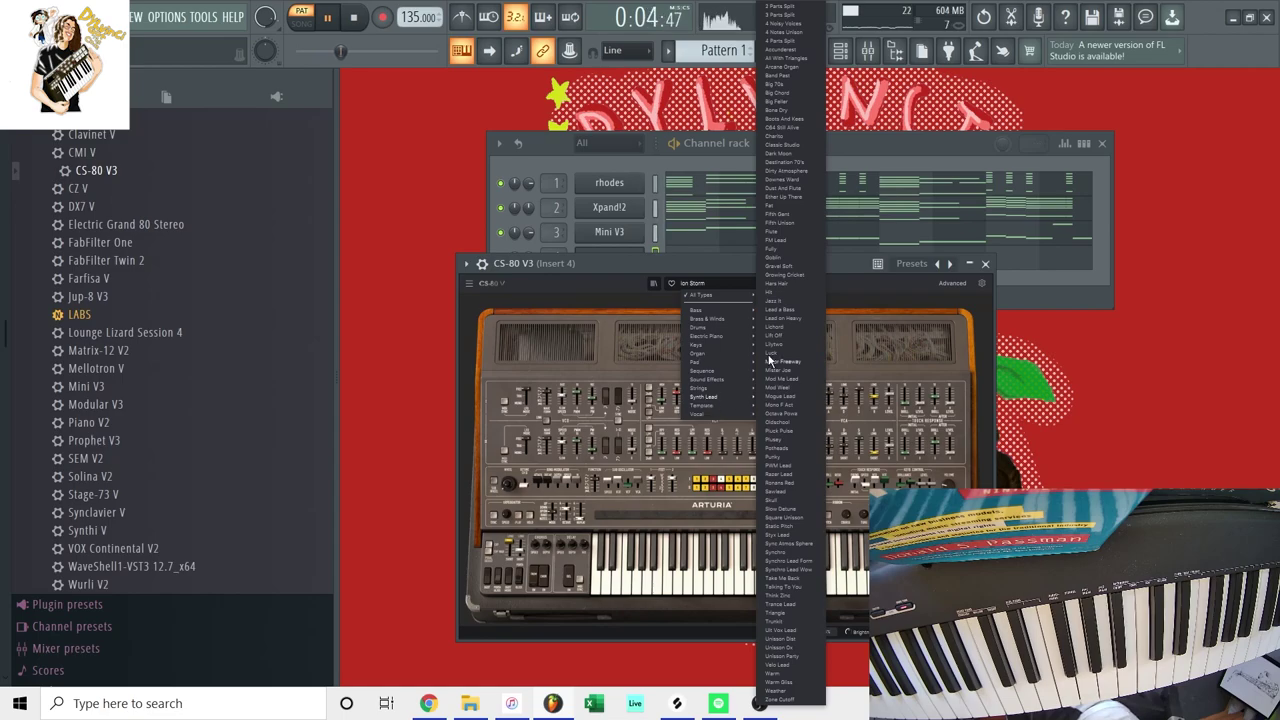
click(727, 153)
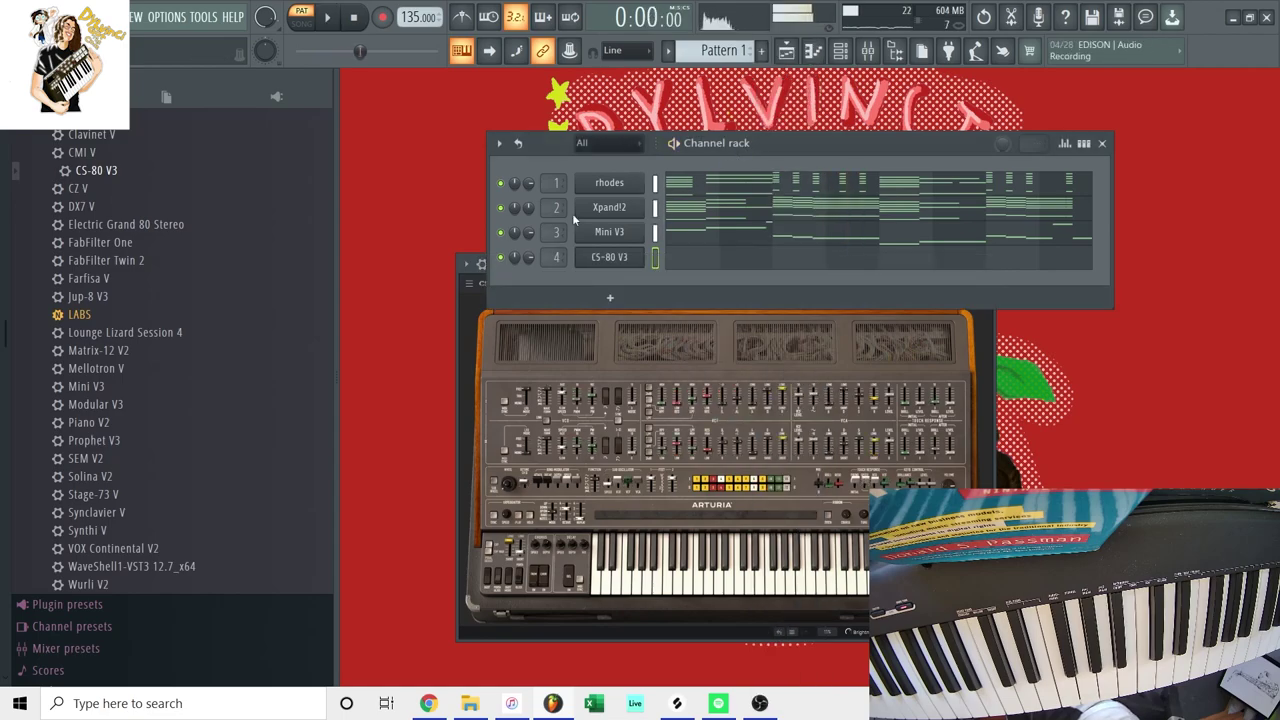
click(606, 439)
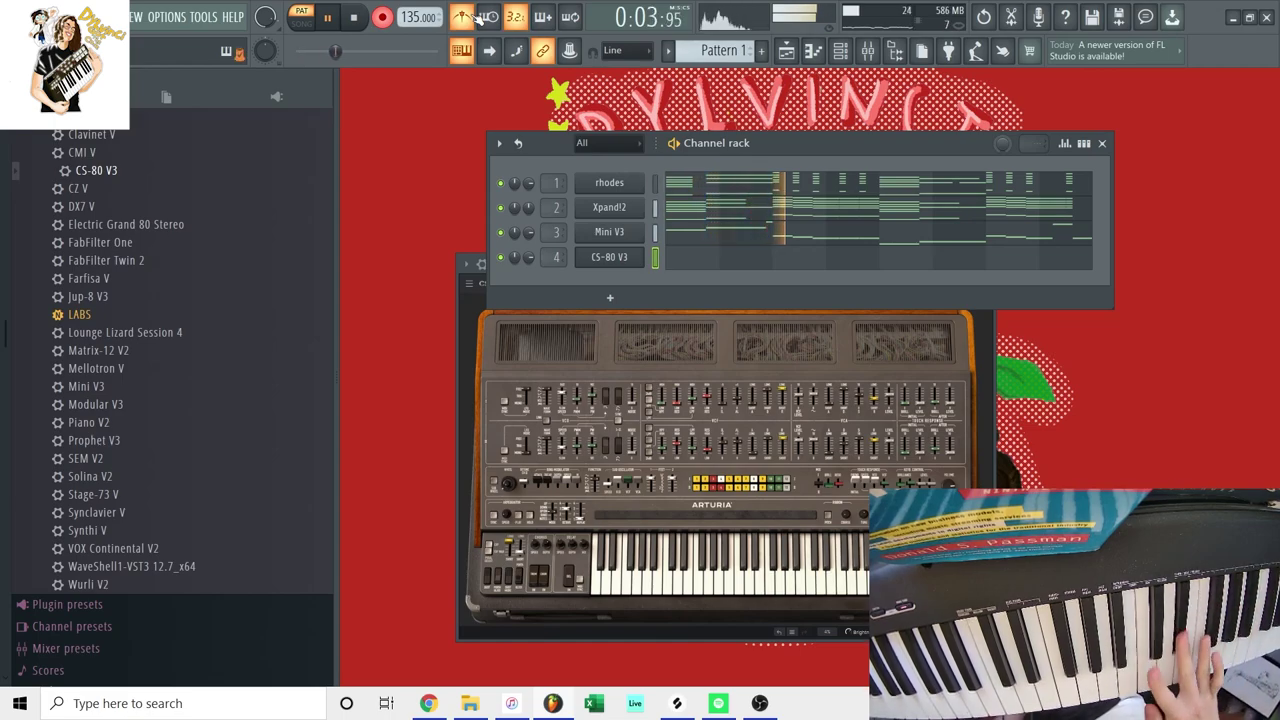
Record a descending CS-80 V3 melody over bars 5 to 8, stop, and select its notes in the piano roll.
key(ctrl+z)
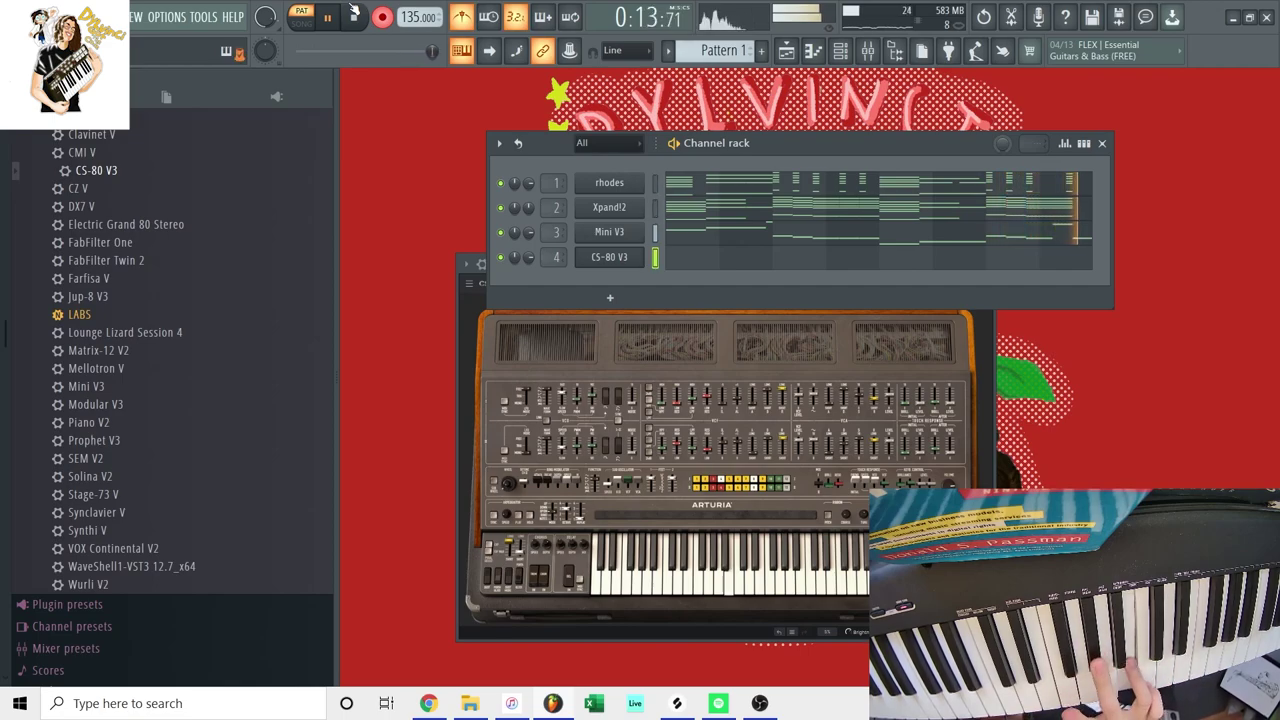
click(353, 14)
right_click(612, 256)
click(665, 253)
key(Delete)
key(ctrl+a)
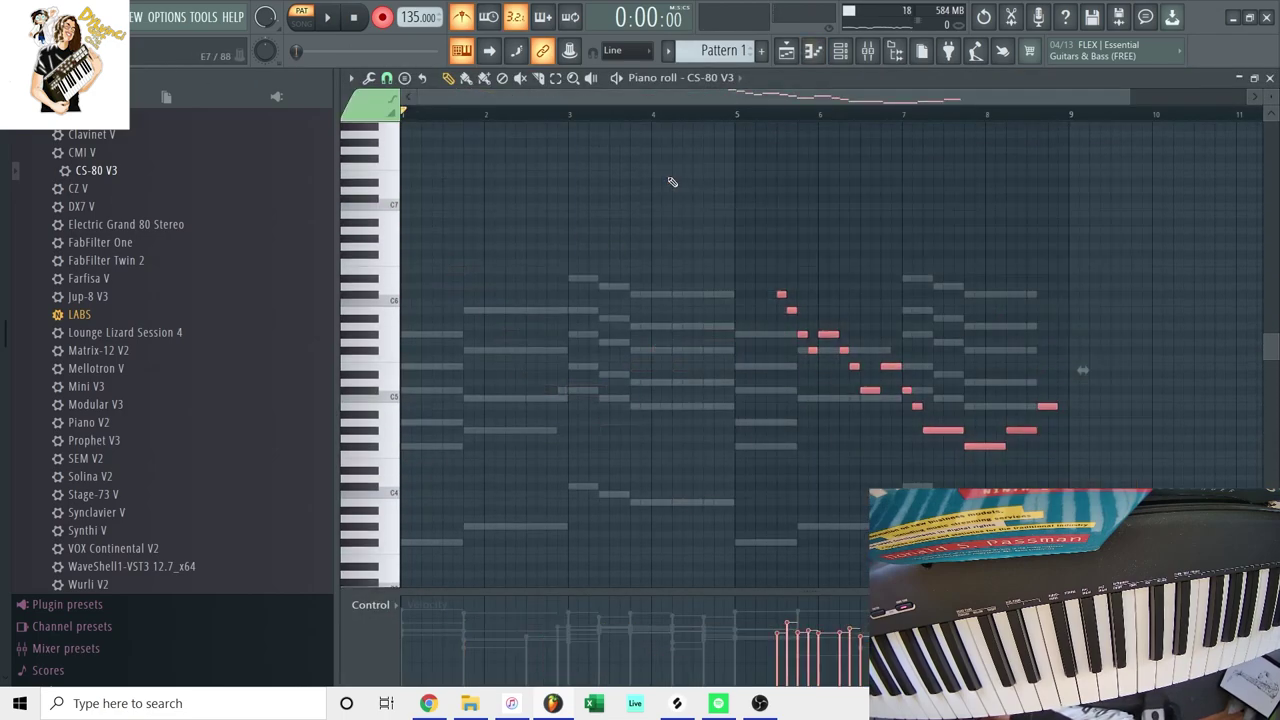
Duplicate the recorded CS-80 V3 melody, shift the copy back to bars 1 to 4, and deselect the notes.
key(ctrl+b)
key(shift+Left)
key(shift+Left)
key(shift+Left)
key(shift+Left)
key(shift+Left)
key(shift+Left)
key(shift+Left)
key(shift+Left)
key(shift+Left)
key(shift+Left)
key(shift+Left)
key(shift+Left)
key(shift+Left)
key(shift+Left)
key(shift+Left)
key(shift+Left)
key(shift+Left)
key(shift+Left)
key(shift+Left)
key(shift+Left)
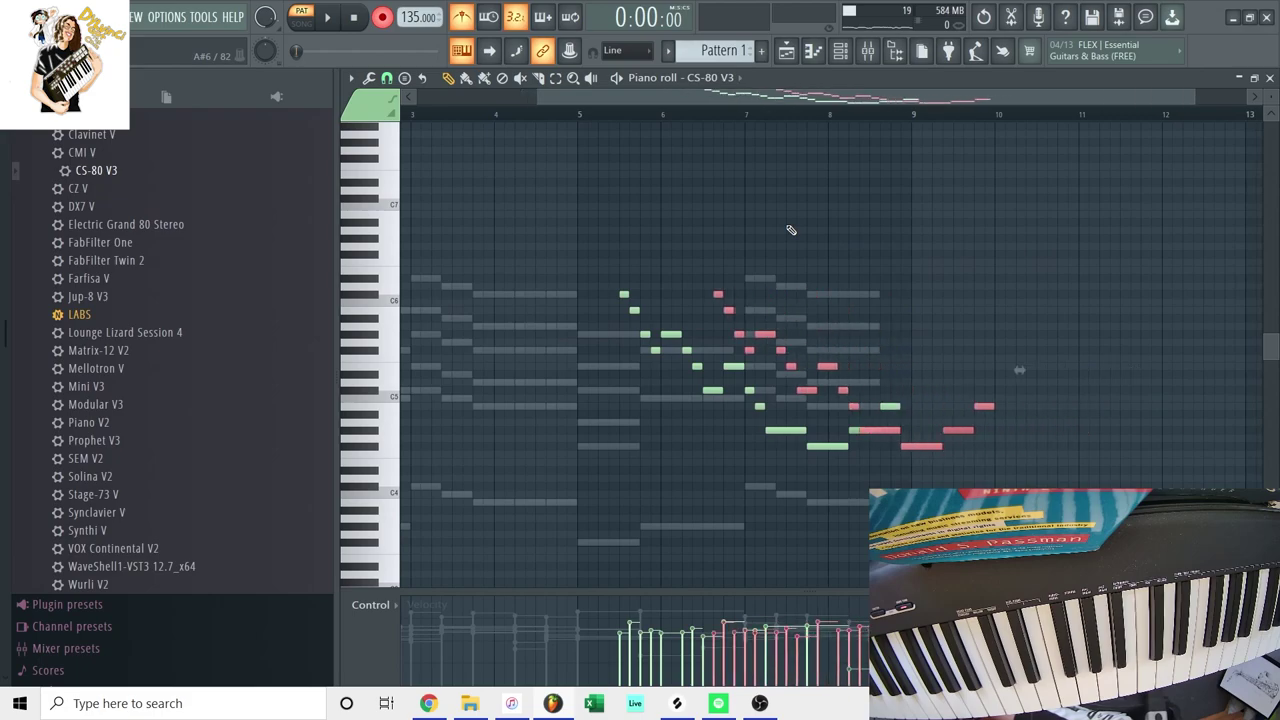
key(shift+Right)
key(shift+Right)
key(shift+Right)
key(shift+Right)
key(shift+Right)
key(shift+Right)
key(shift+Right)
key(shift+Right)
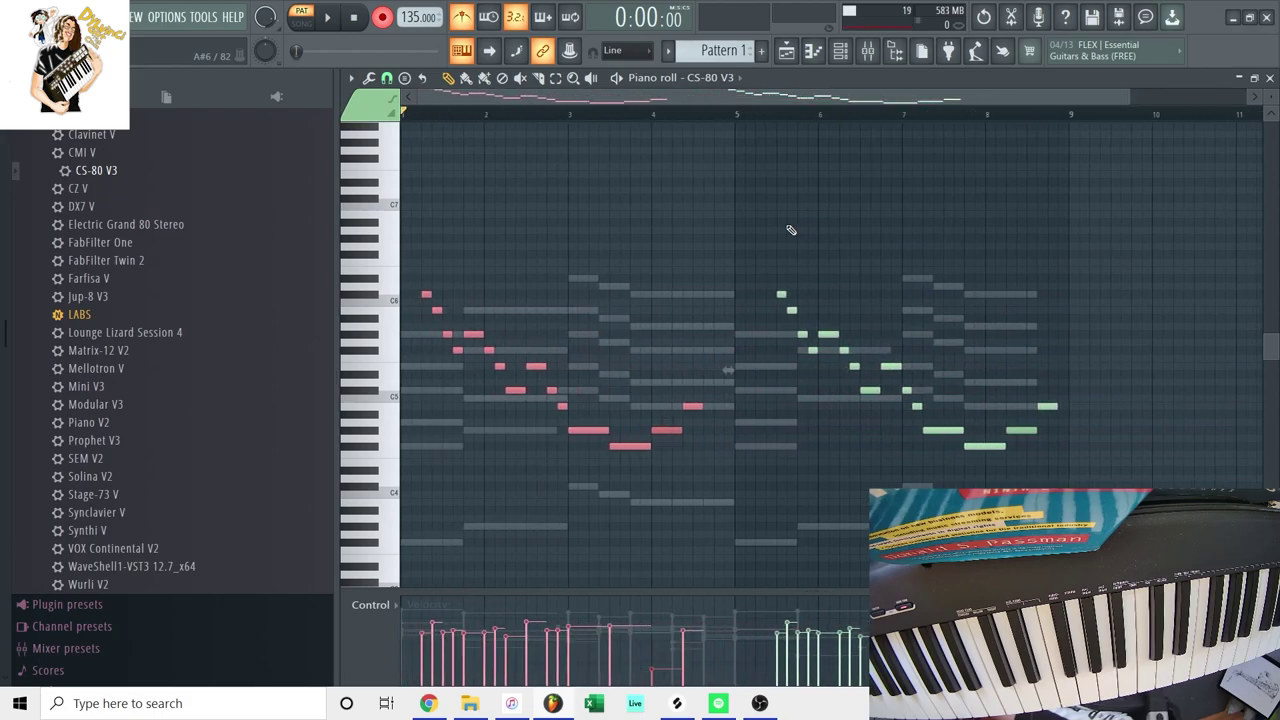
key(ctrl+d)
Disarm recording, turn off the metronome, start playback and close the piano roll.
click(386, 20)
key(space)
click(462, 18)
click(1270, 78)
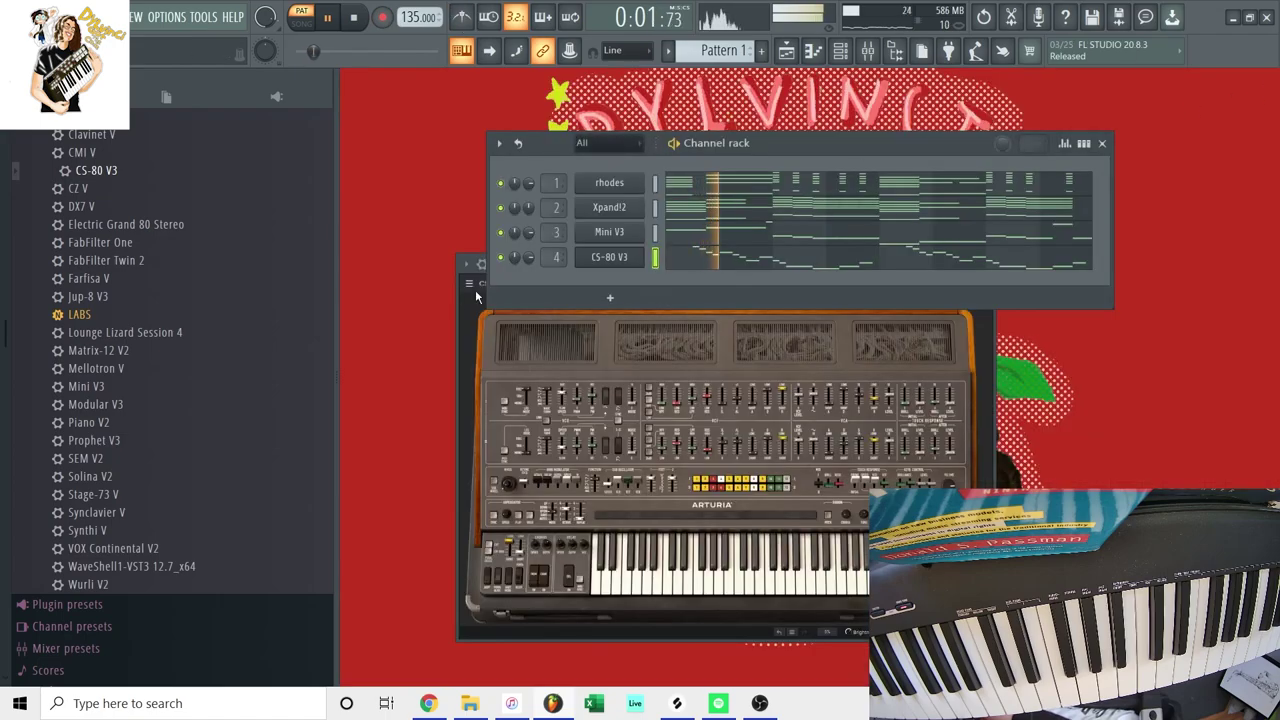
Lower the CS-80 V3 channel's volume, close its synth window and move the channel rack out of the way.
drag(533, 258, 533, 278)
click(623, 313)
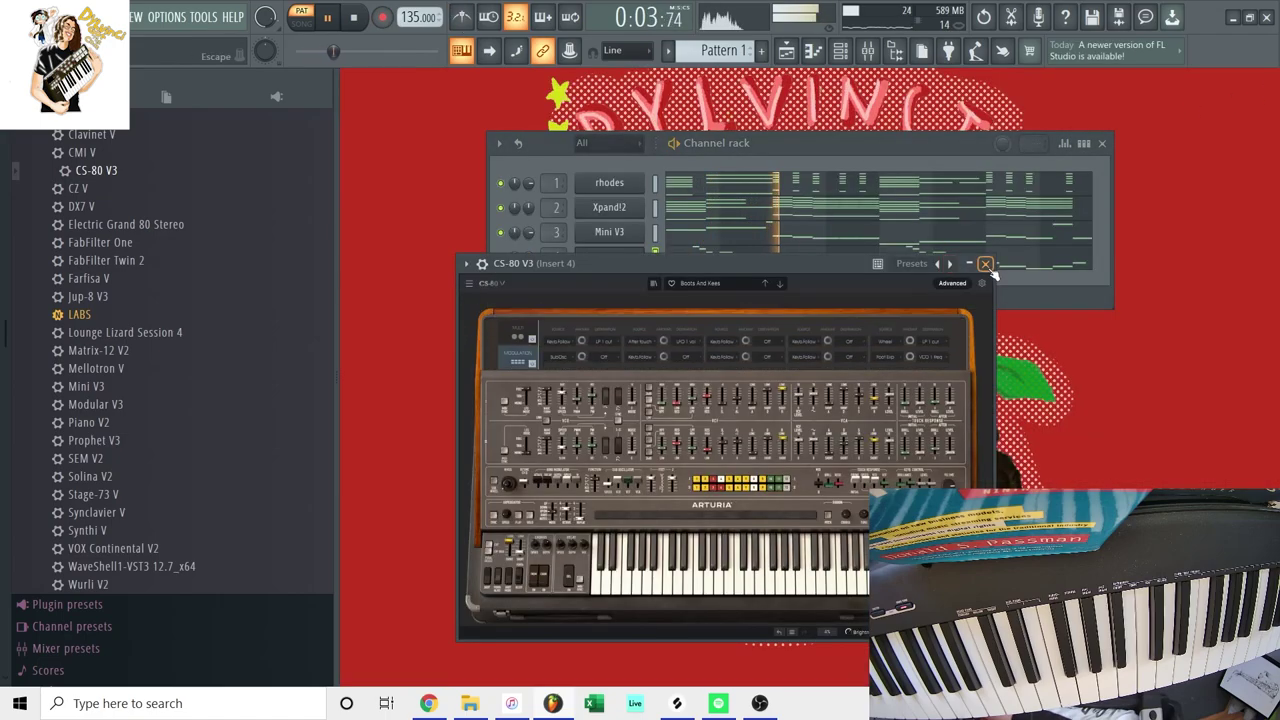
click(986, 265)
drag(843, 140, 897, 102)
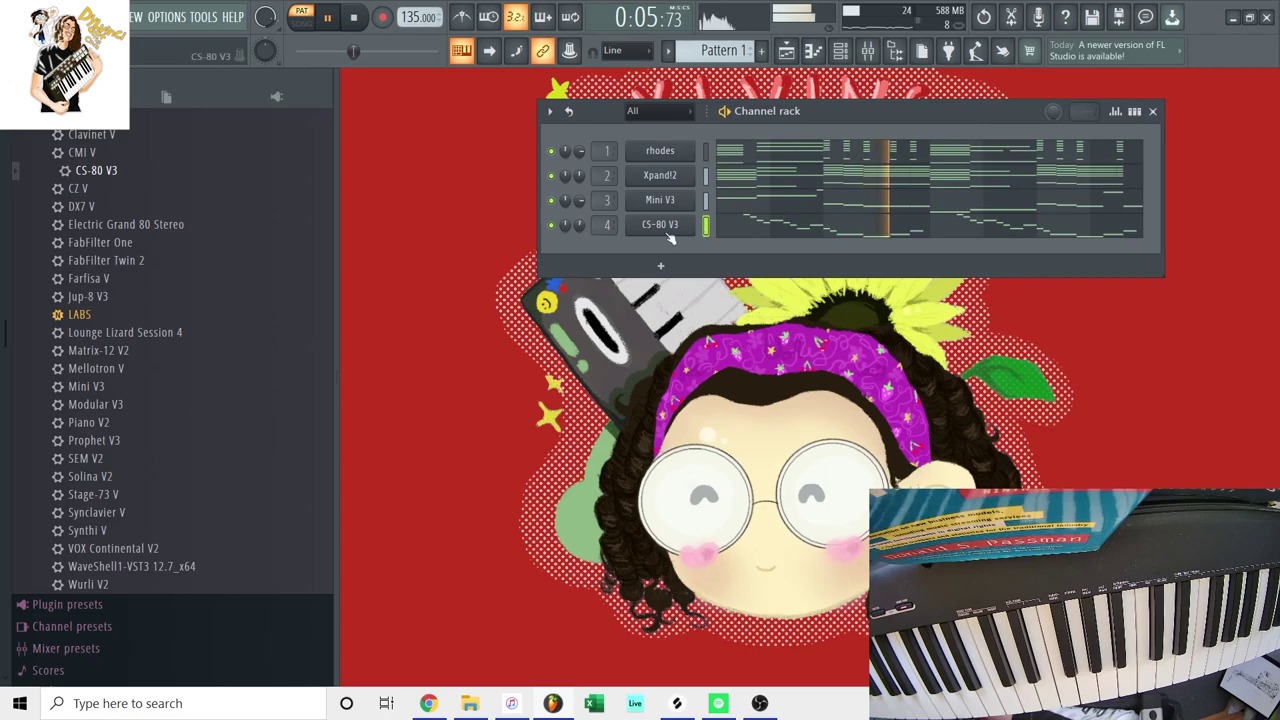
Raise the CS-80 V3 melody by one octave, stop playback and close the piano roll.
click(740, 224)
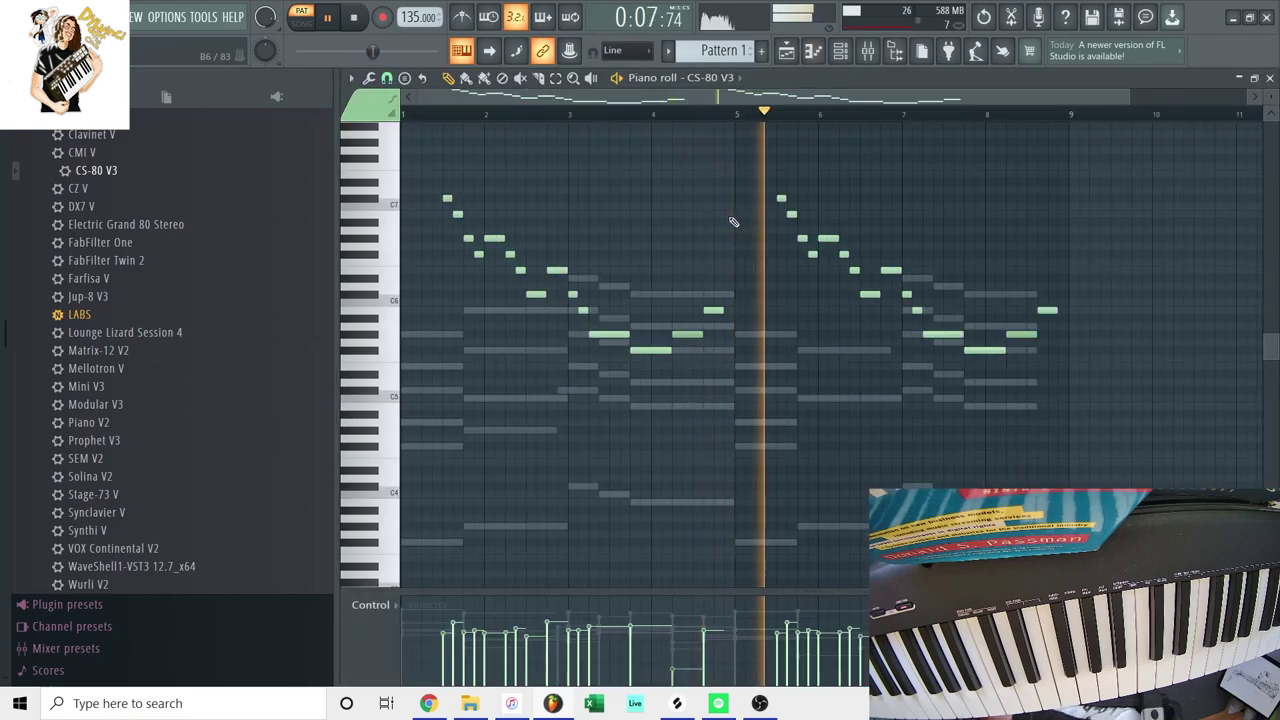
scroll(733, 222, up, 3)
key(space)
click(1240, 79)
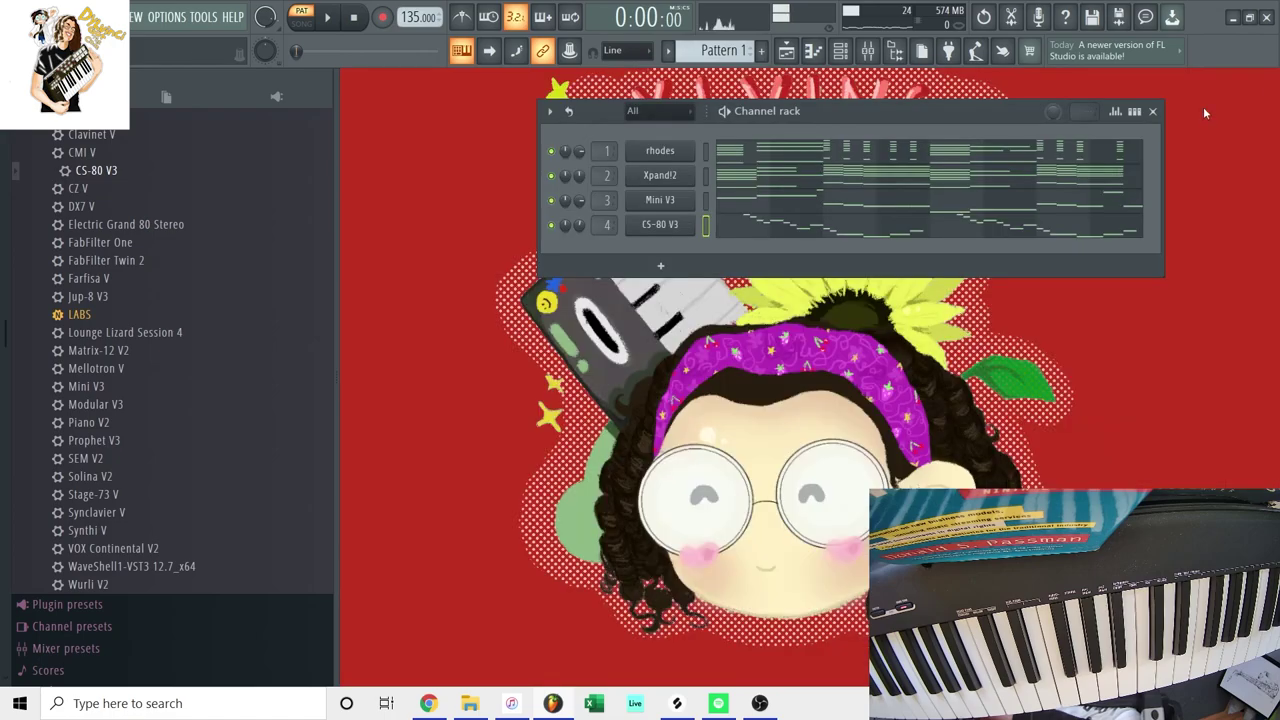
Add the Portal effect to the first slot of mixer insert 4 and show its grain controls.
click(867, 51)
click(1160, 130)
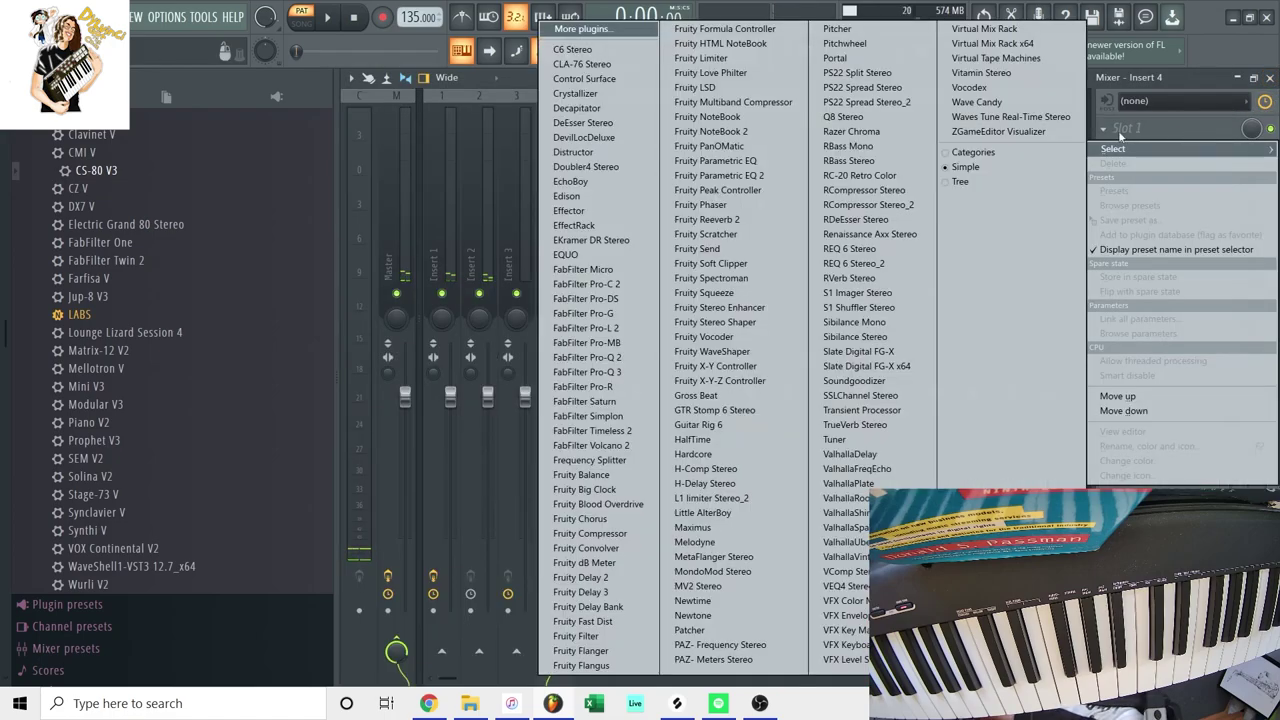
click(836, 58)
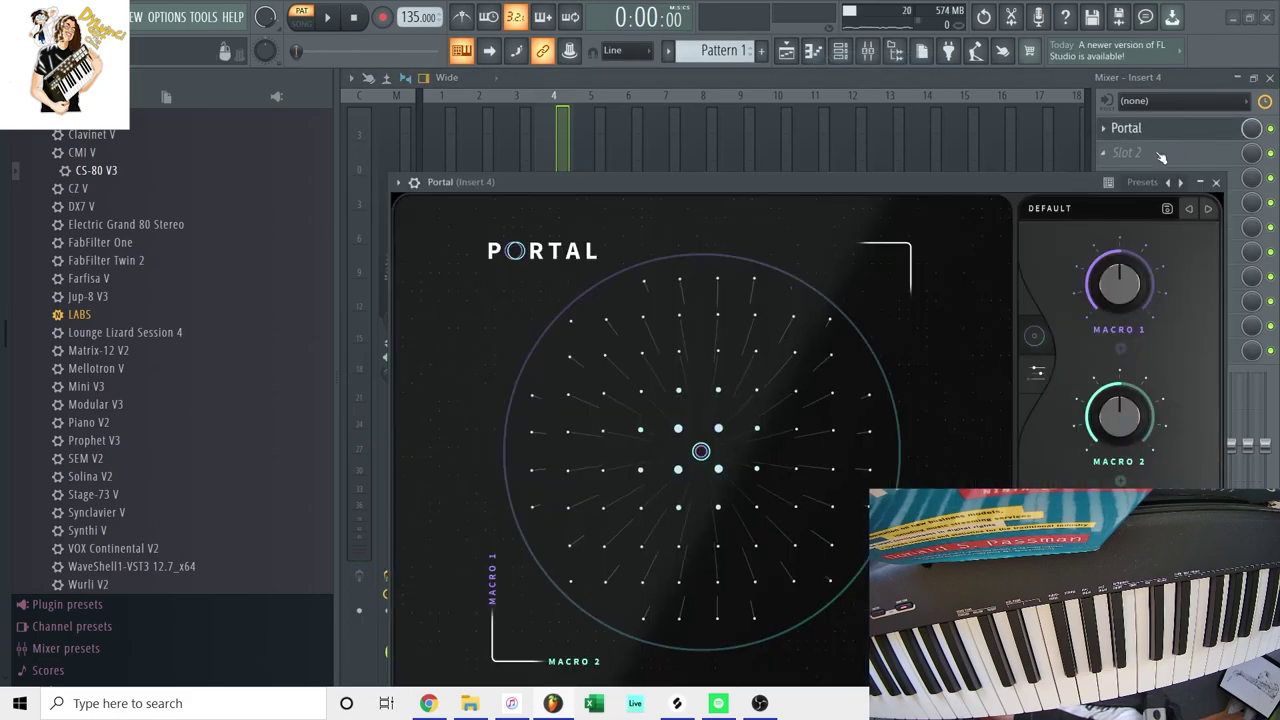
click(1036, 373)
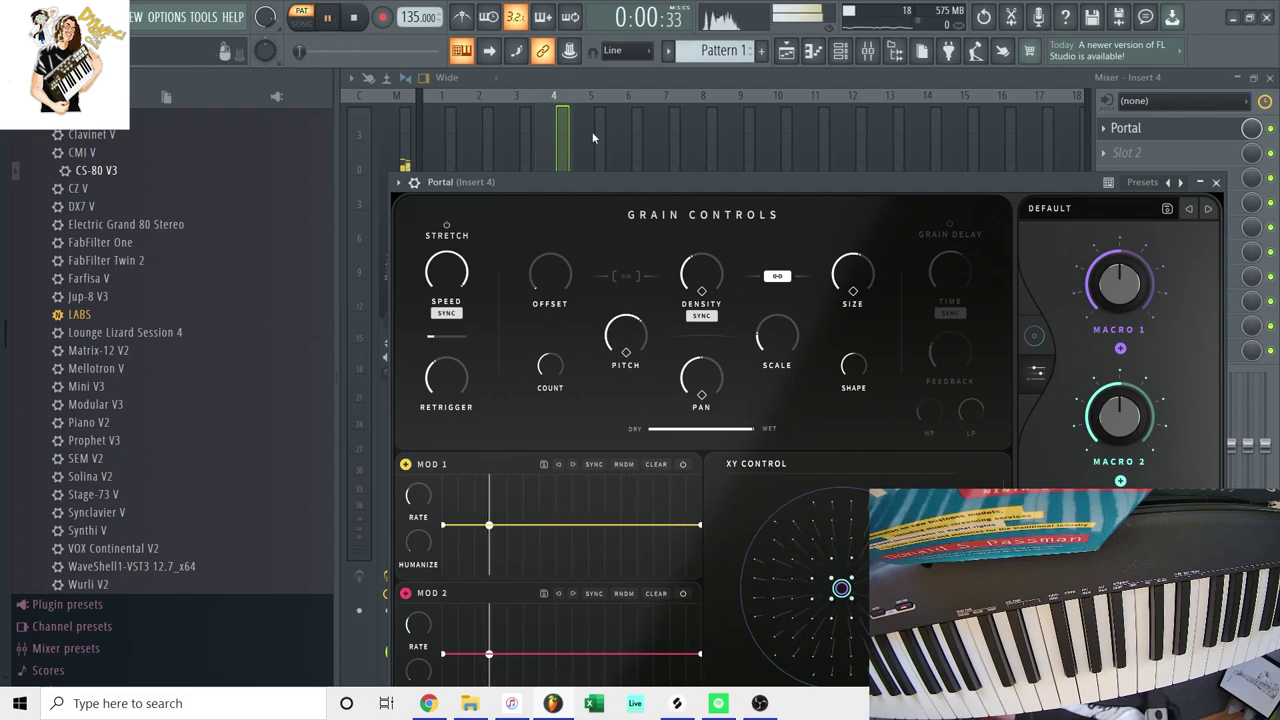
Move Portal's XY point up and to the right, enable Grain Delay with about 14% feedback, and close Portal and the mixer.
drag(721, 287, 712, 271)
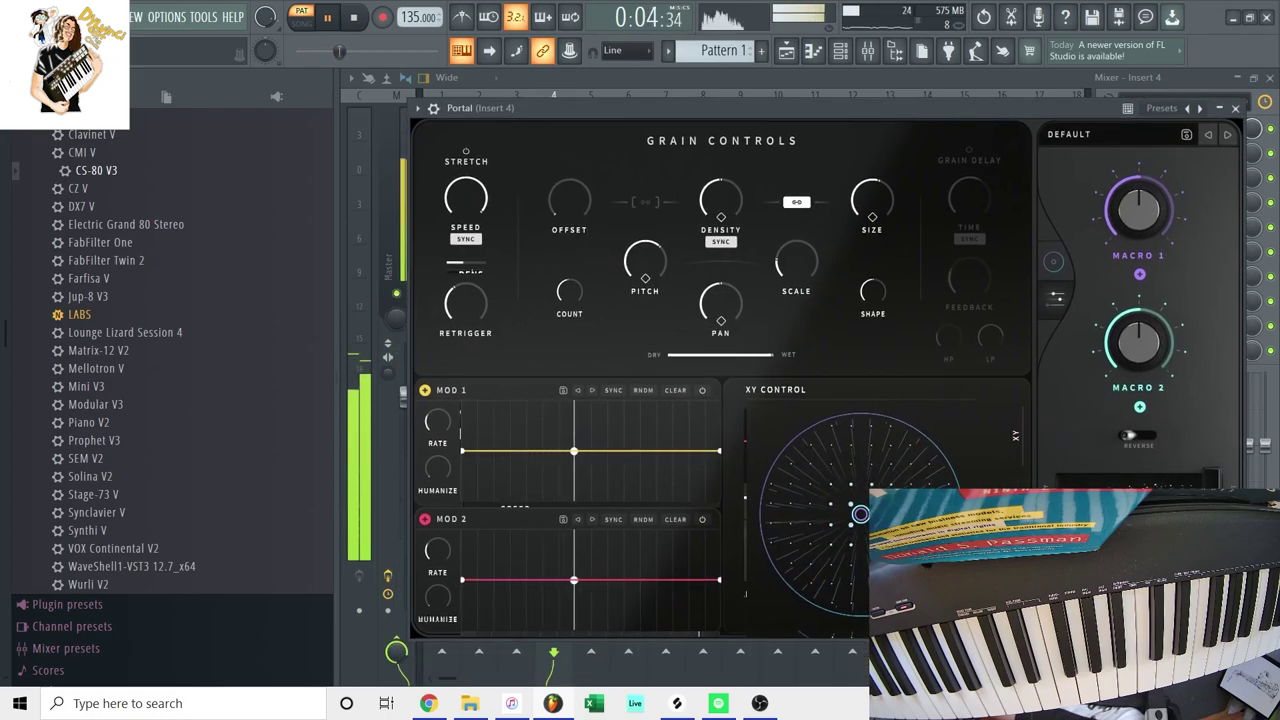
drag(861, 514, 887, 483)
drag(1211, 478, 1178, 478)
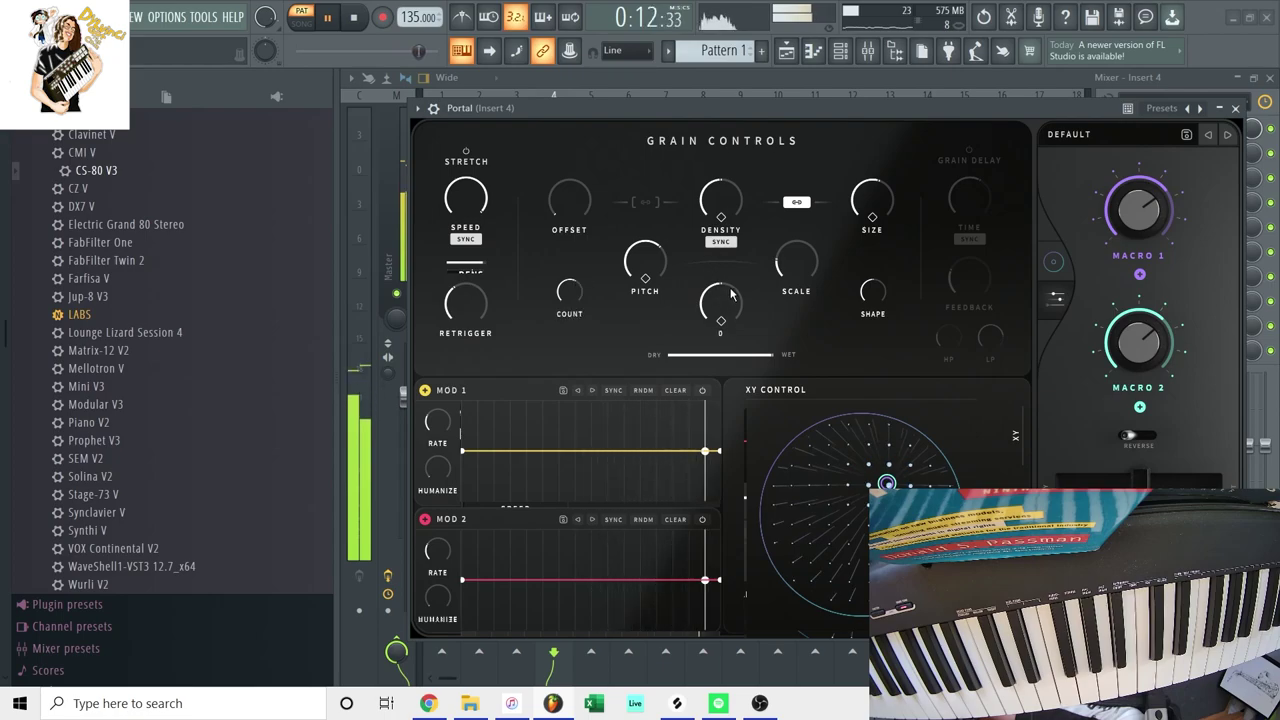
click(976, 176)
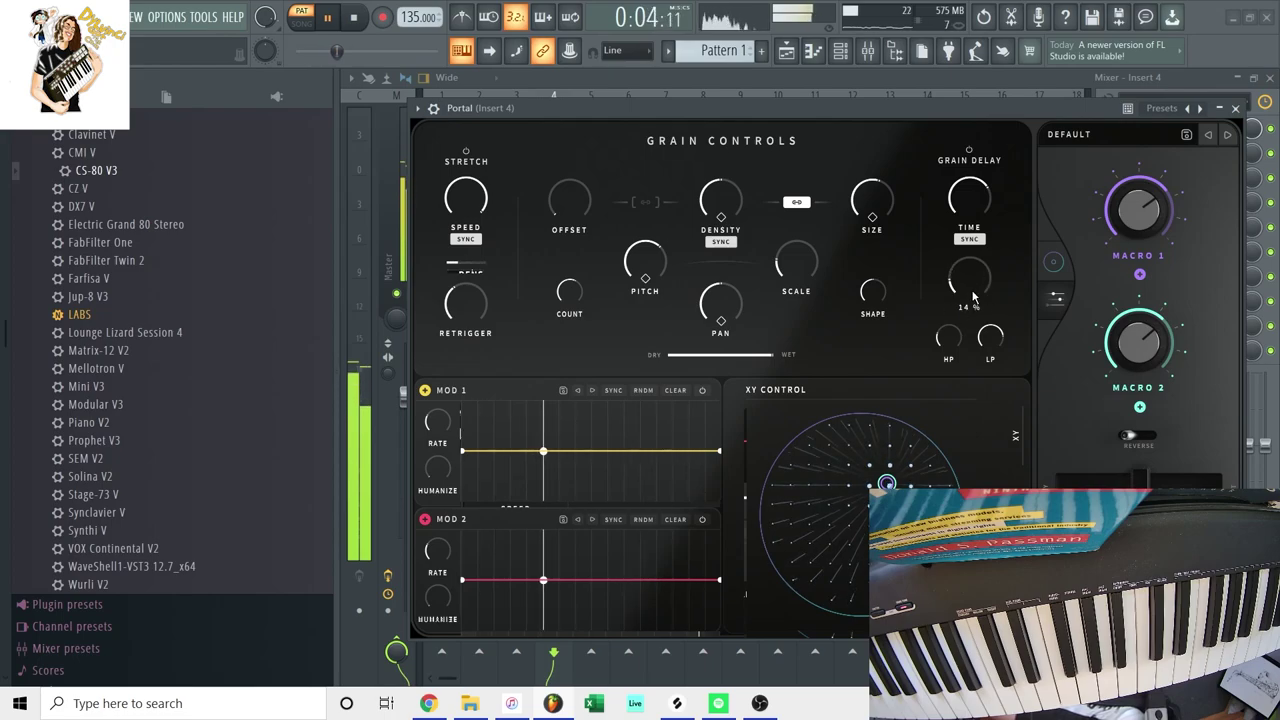
click(1236, 109)
click(1269, 78)
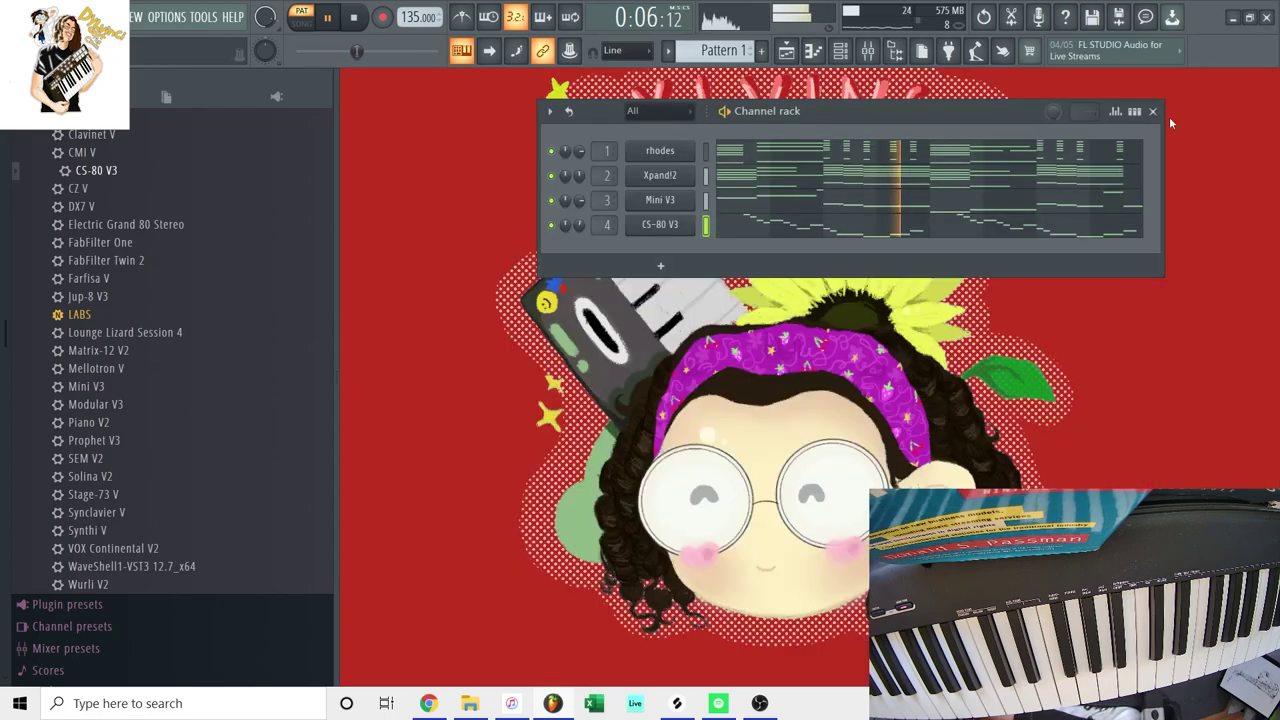
Transpose Pattern 1 up by 2 semitones.
click(668, 50)
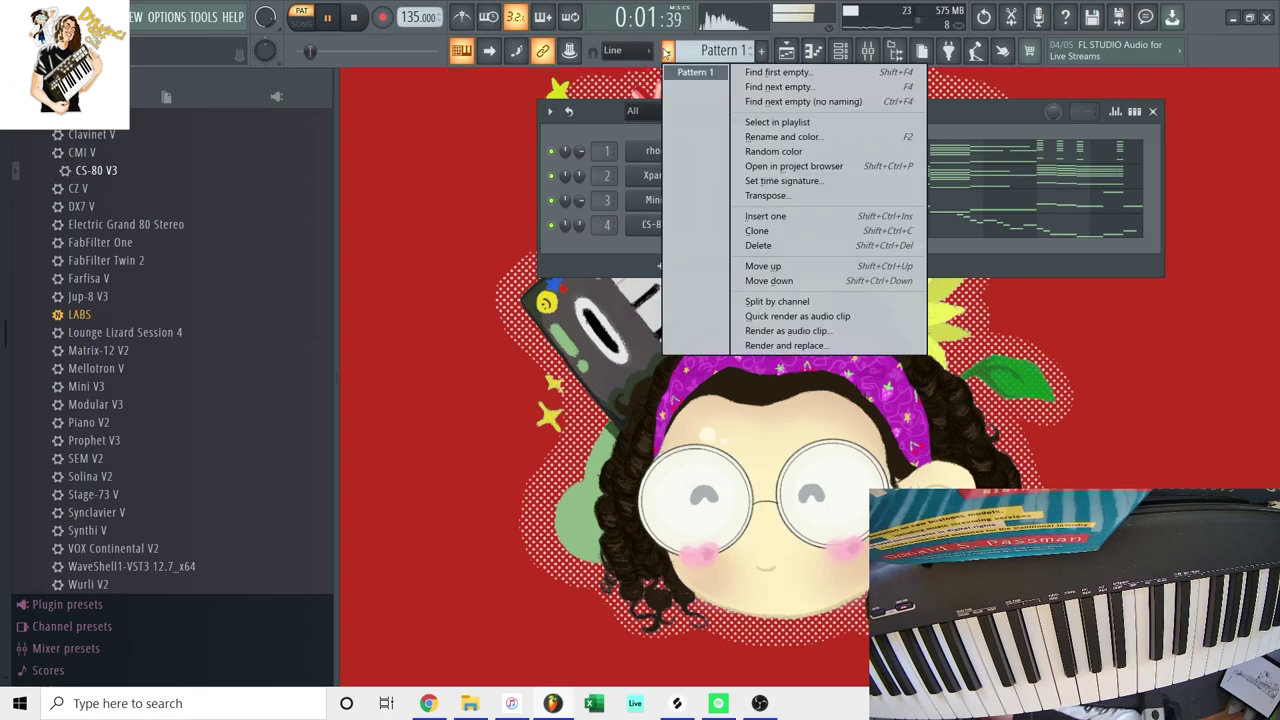
click(700, 228)
text(+)
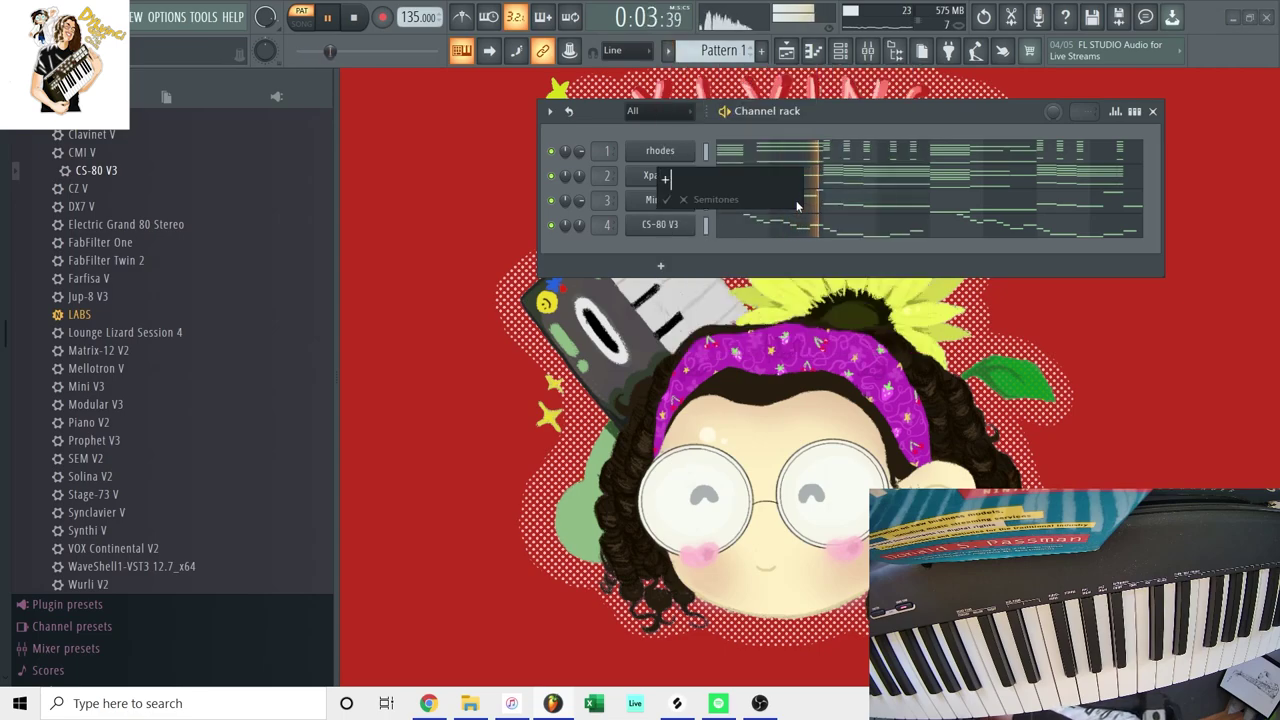
text(2)
key(Return)
Transpose Pattern 1 downward, apply one more transposition after listening, and stop playback.
click(674, 46)
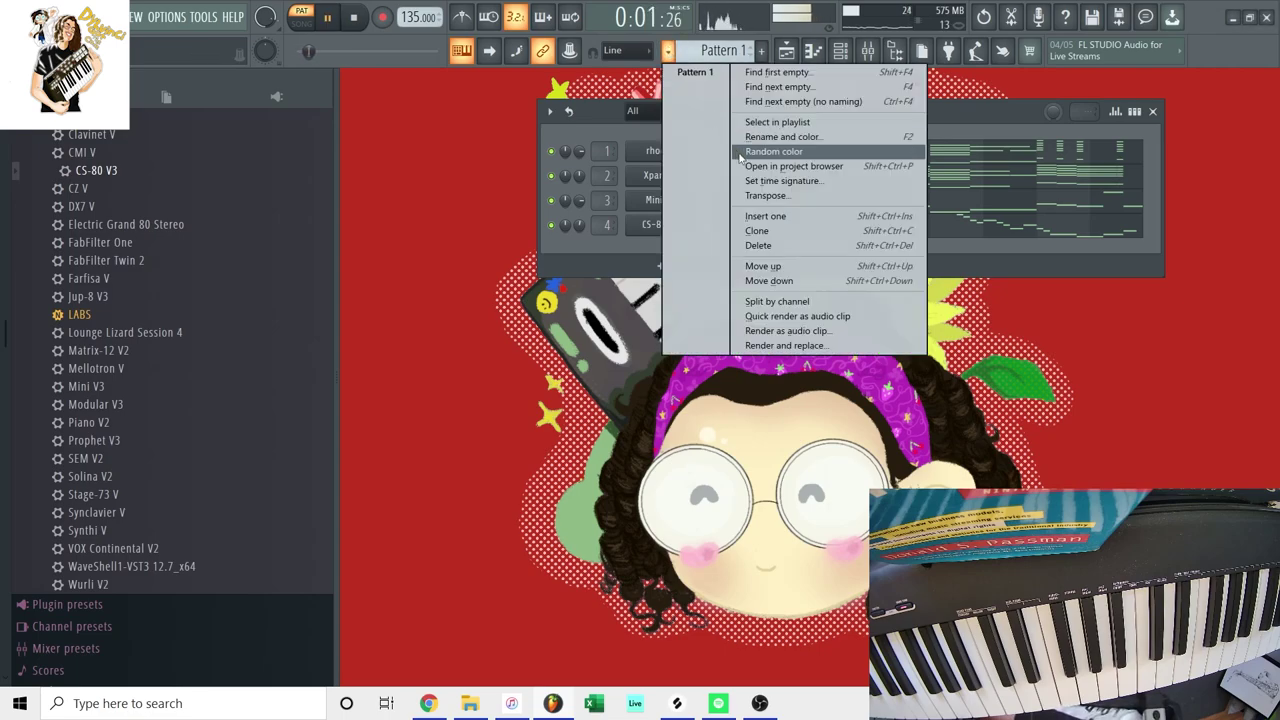
click(756, 200)
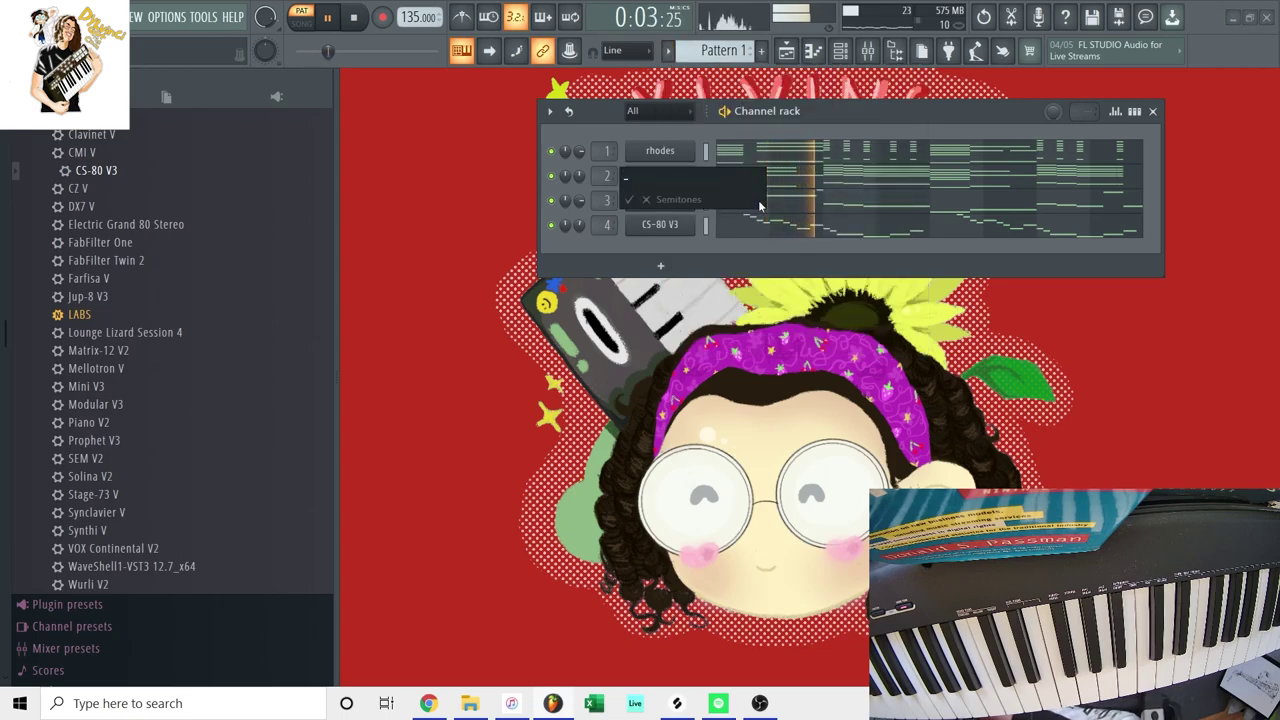
text(-)
key(Return)
key(space)
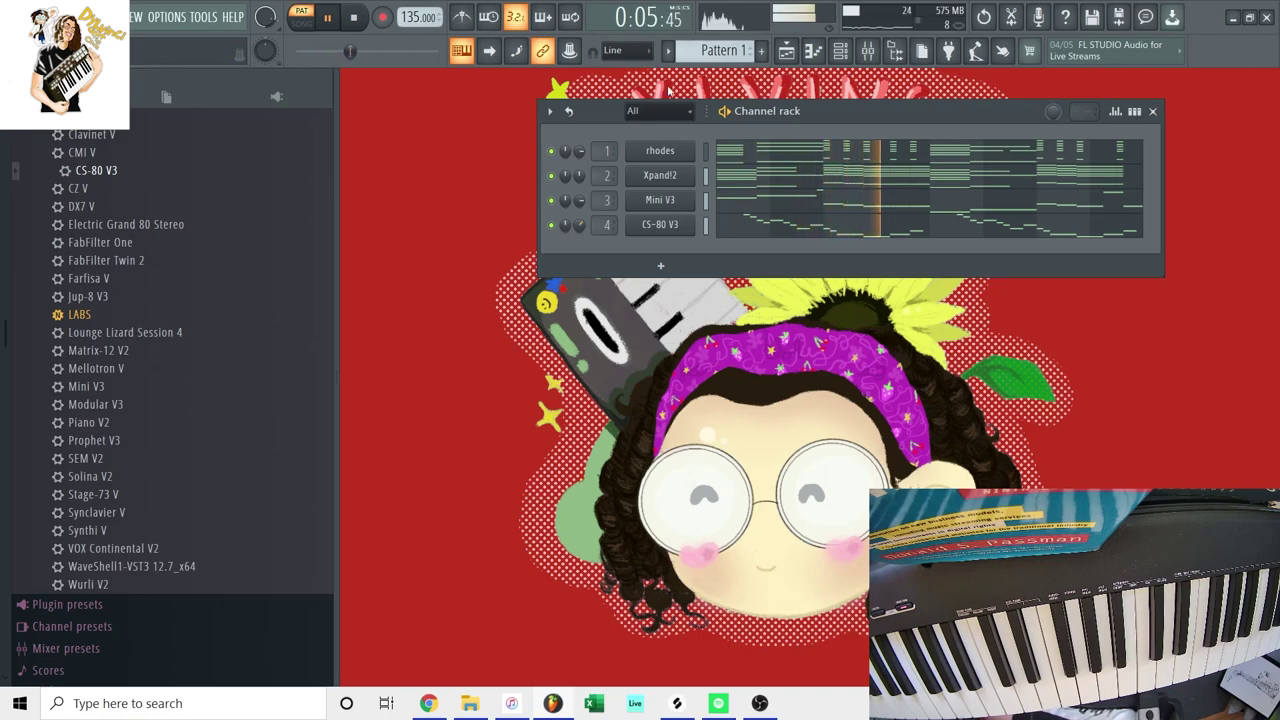
click(669, 51)
click(785, 197)
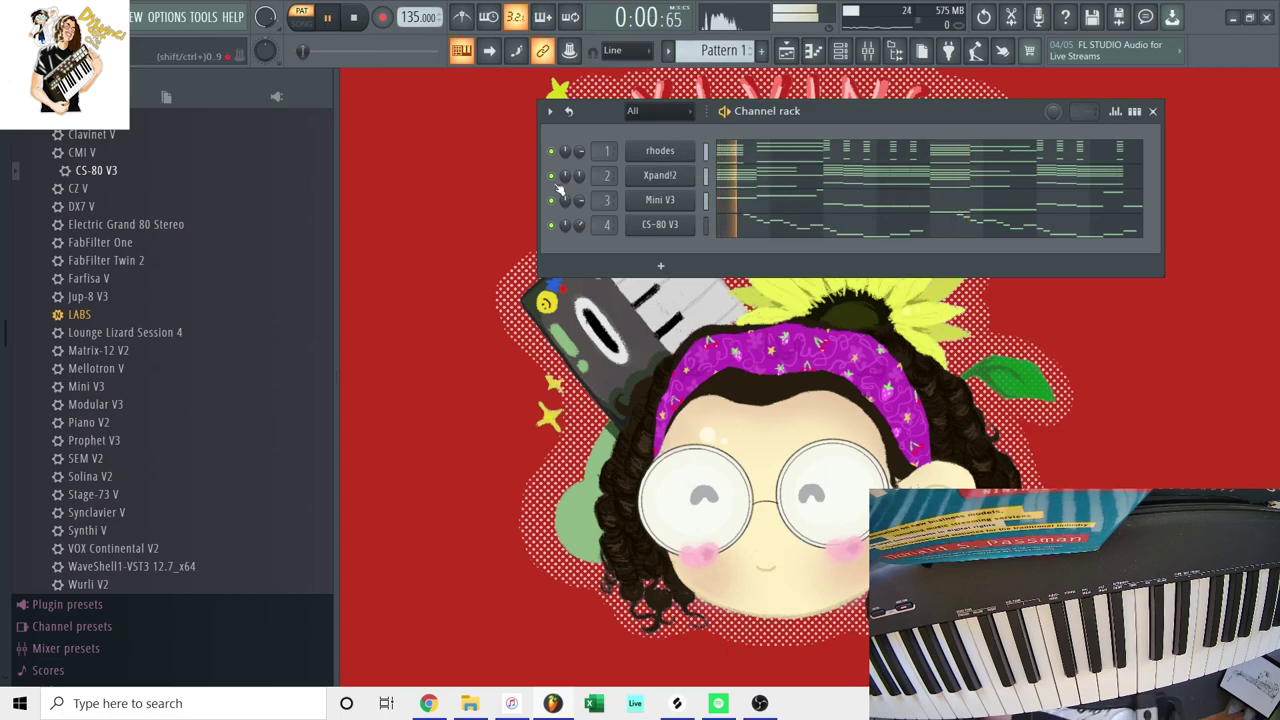
scroll(90, 200, up, 5)
key(space)
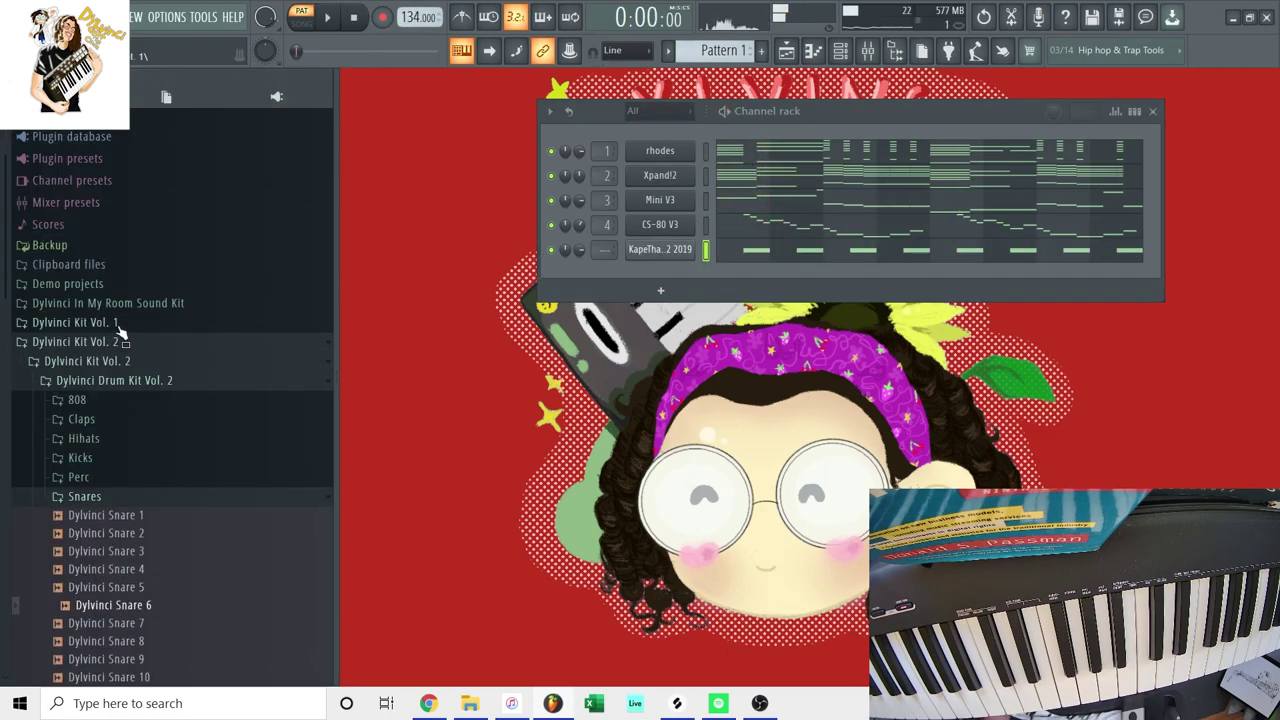
Replace the snare channel's sample with Snare 11 from the Dylvinci Drum Kit Vol. 1 Snares folder.
click(120, 341)
click(120, 341)
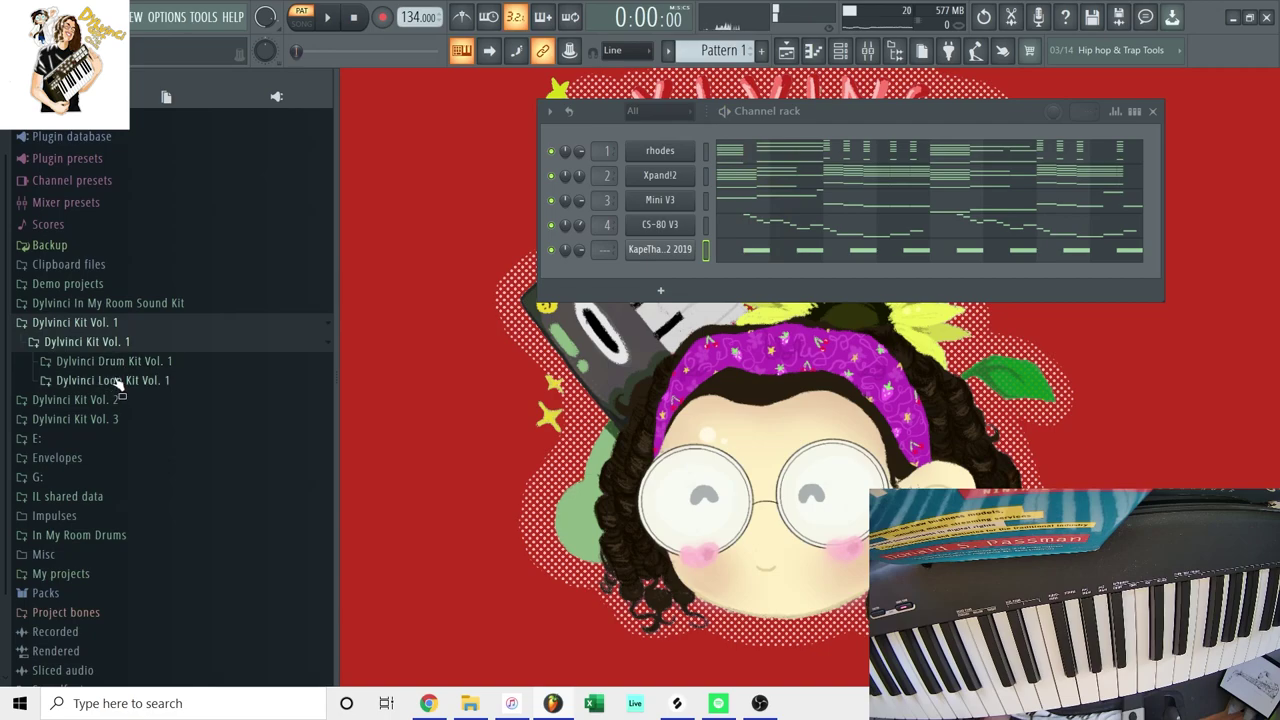
click(114, 361)
click(110, 517)
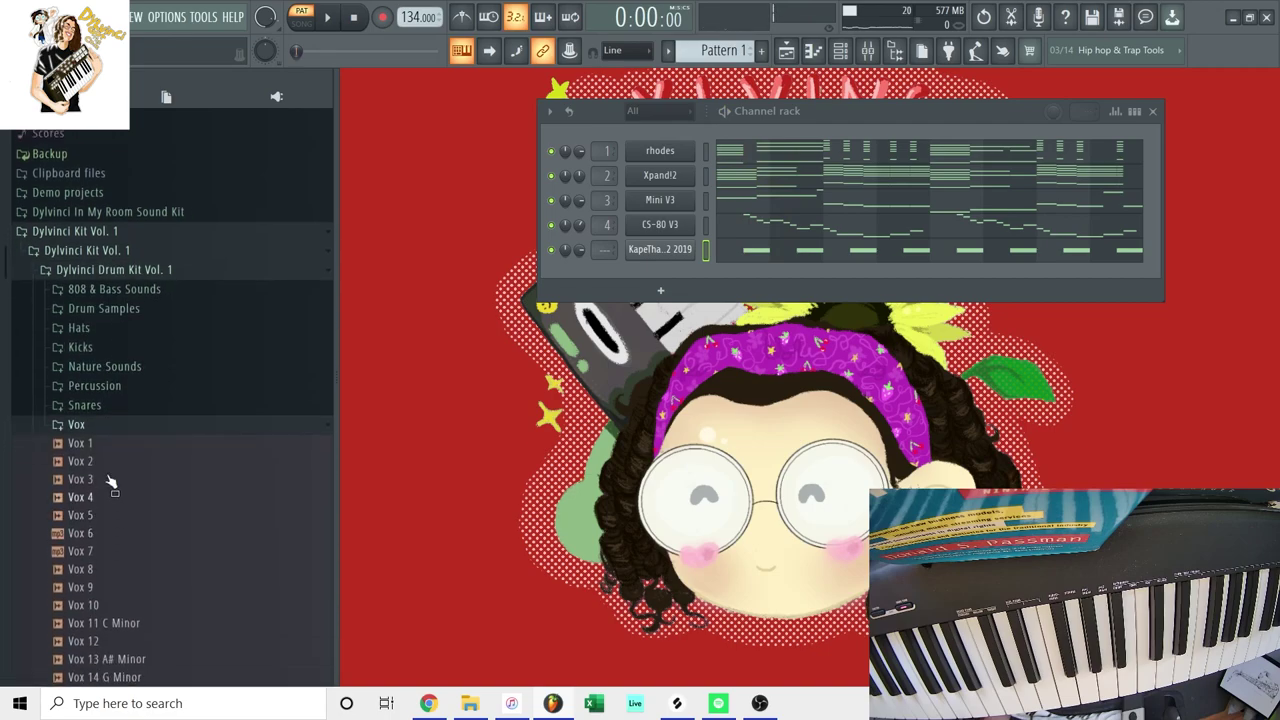
click(118, 408)
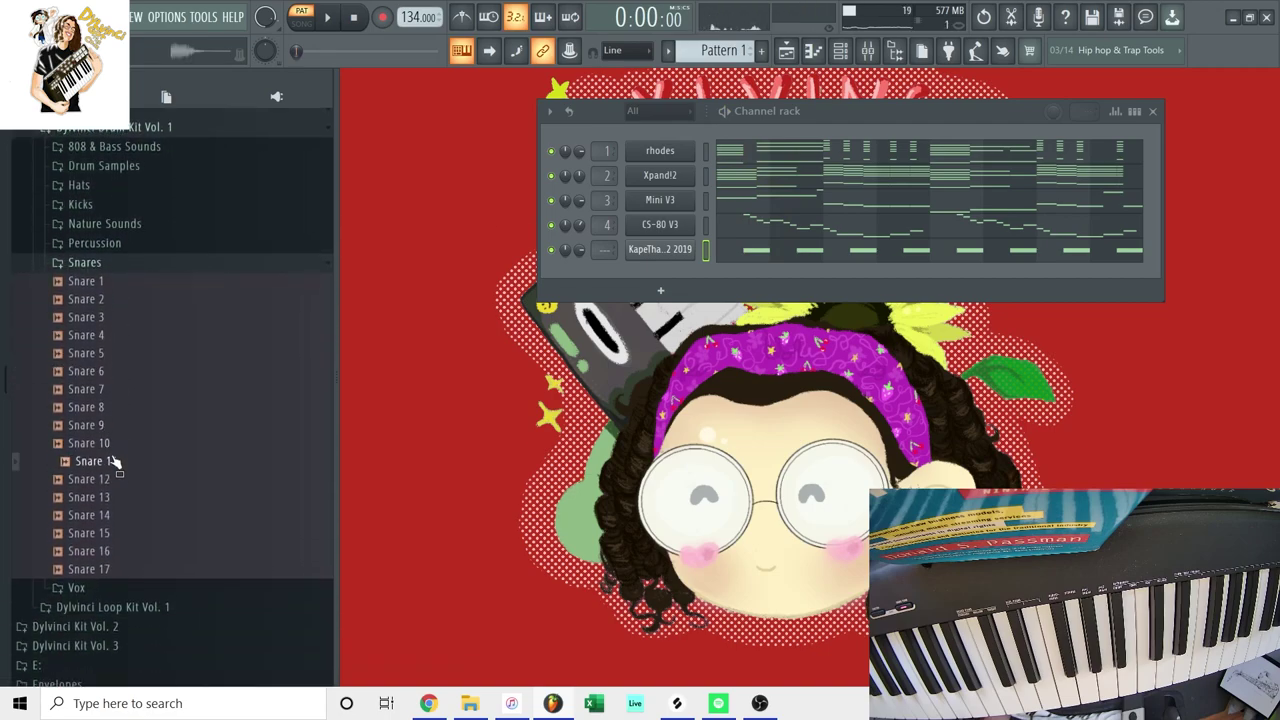
drag(130, 468, 658, 250)
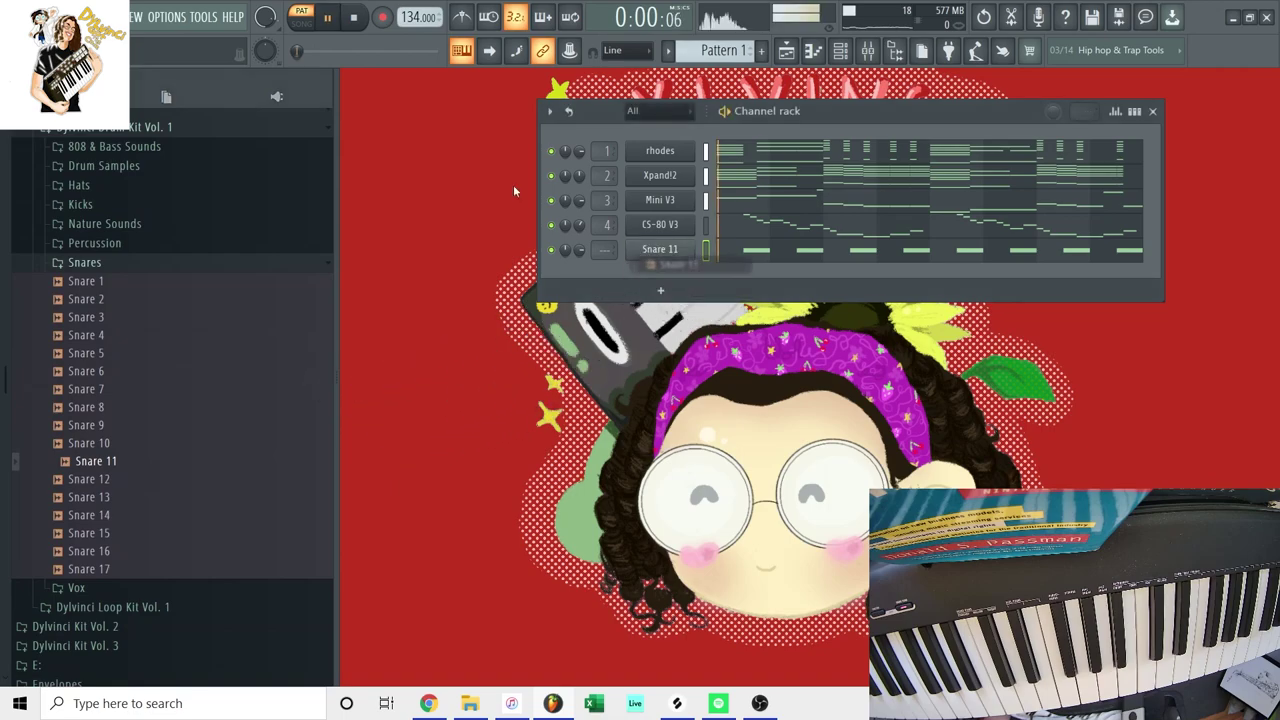
Add a hi-hat channel from the Hats folder, fill it with evenly spaced steps, and swap its sample to Hat 9.
click(163, 192)
drag(133, 303, 650, 290)
click(129, 326)
click(104, 336)
right_click(660, 274)
click(930, 341)
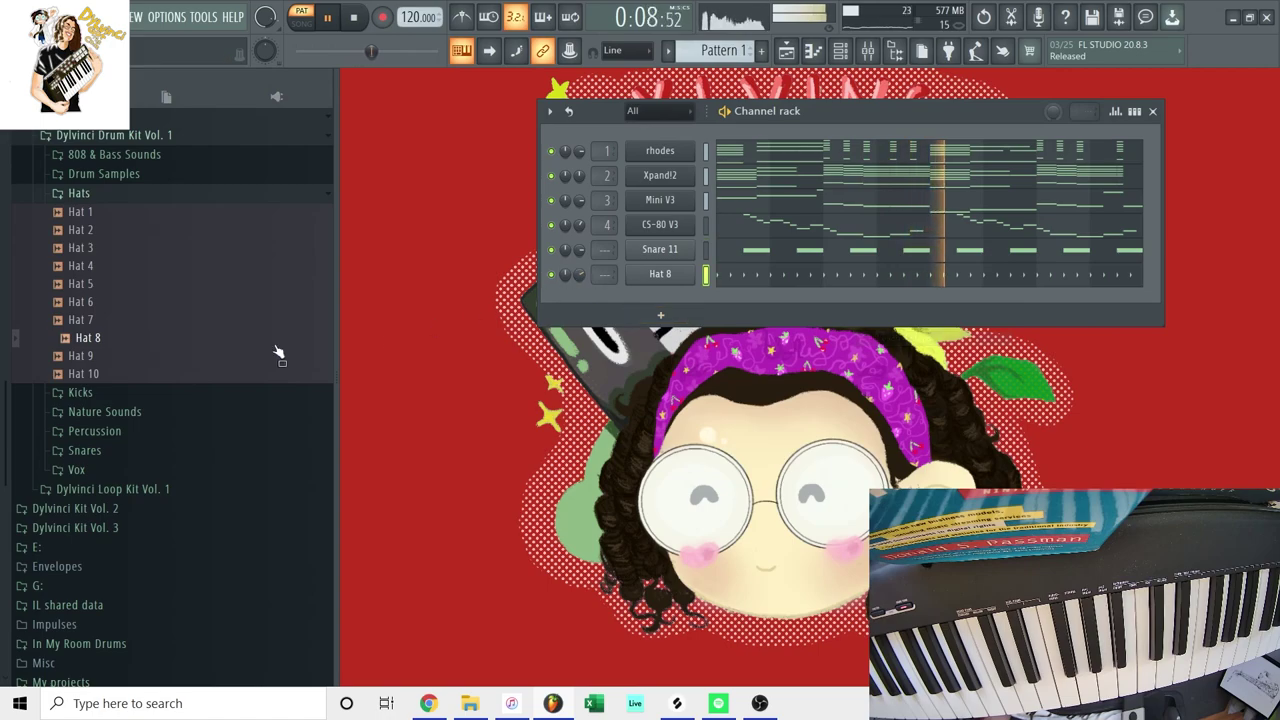
drag(213, 362, 660, 274)
Add Kick 1 from the Kicks folder as a new channel below Hat 9 and stop playback.
click(80, 392)
click(86, 447)
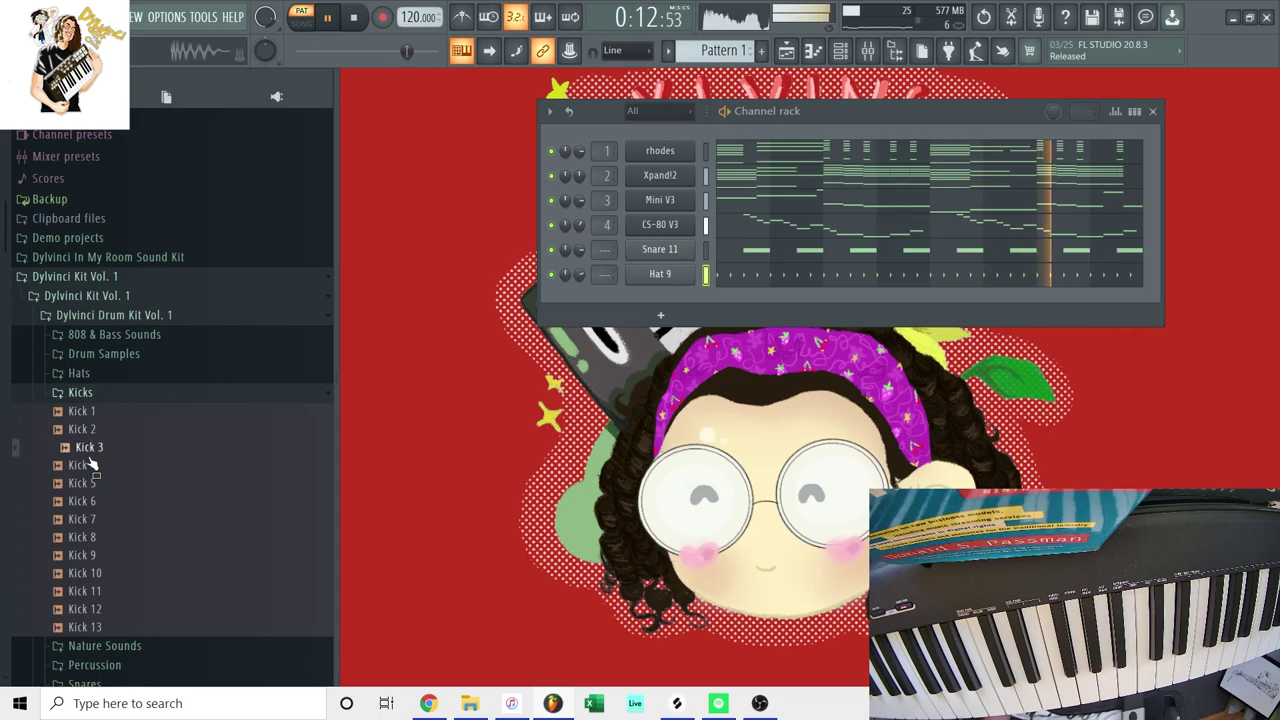
drag(74, 411, 668, 312)
key(space)
drag(79, 413, 670, 311)
Draw a half-bar C5 note at the start of bar 1 in Kick 1's piano roll and show the channel rack.
right_click(677, 299)
click(705, 299)
click(370, 402)
click(840, 51)
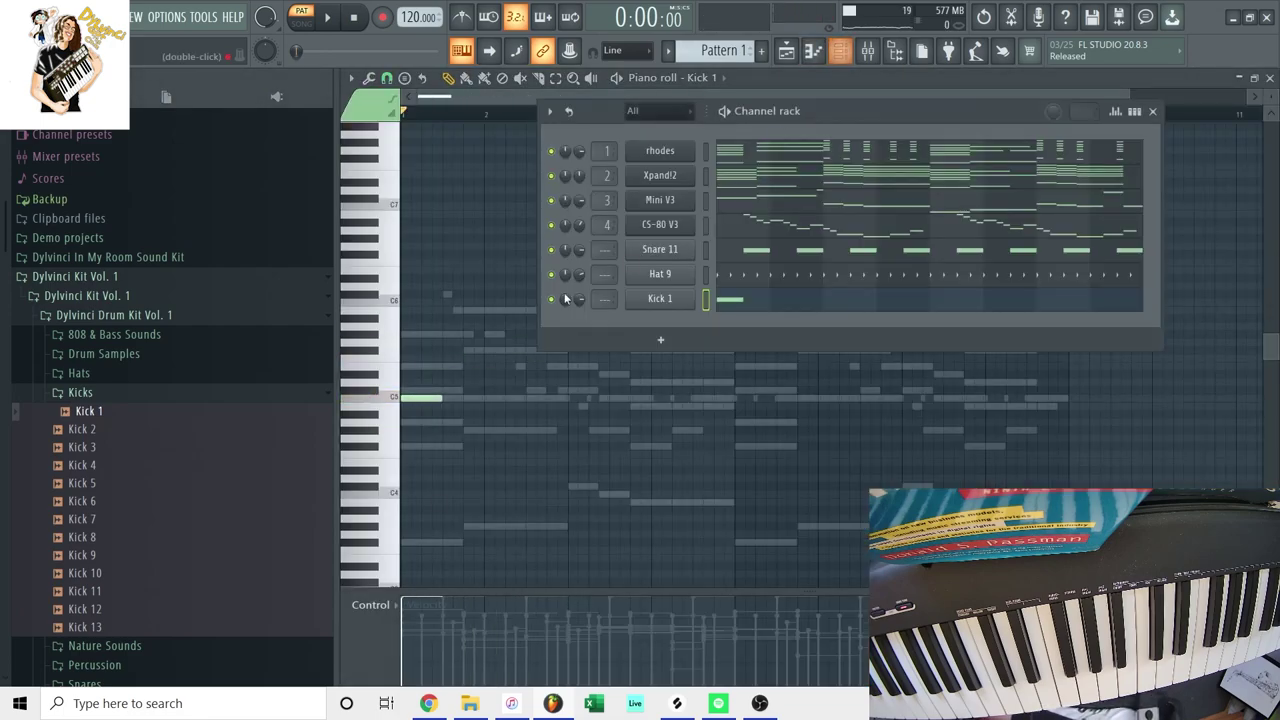
Raise the volume in Kick 1's levels adjustment and start playback.
click(652, 301)
click(593, 318)
drag(560, 381, 560, 370)
key(space)
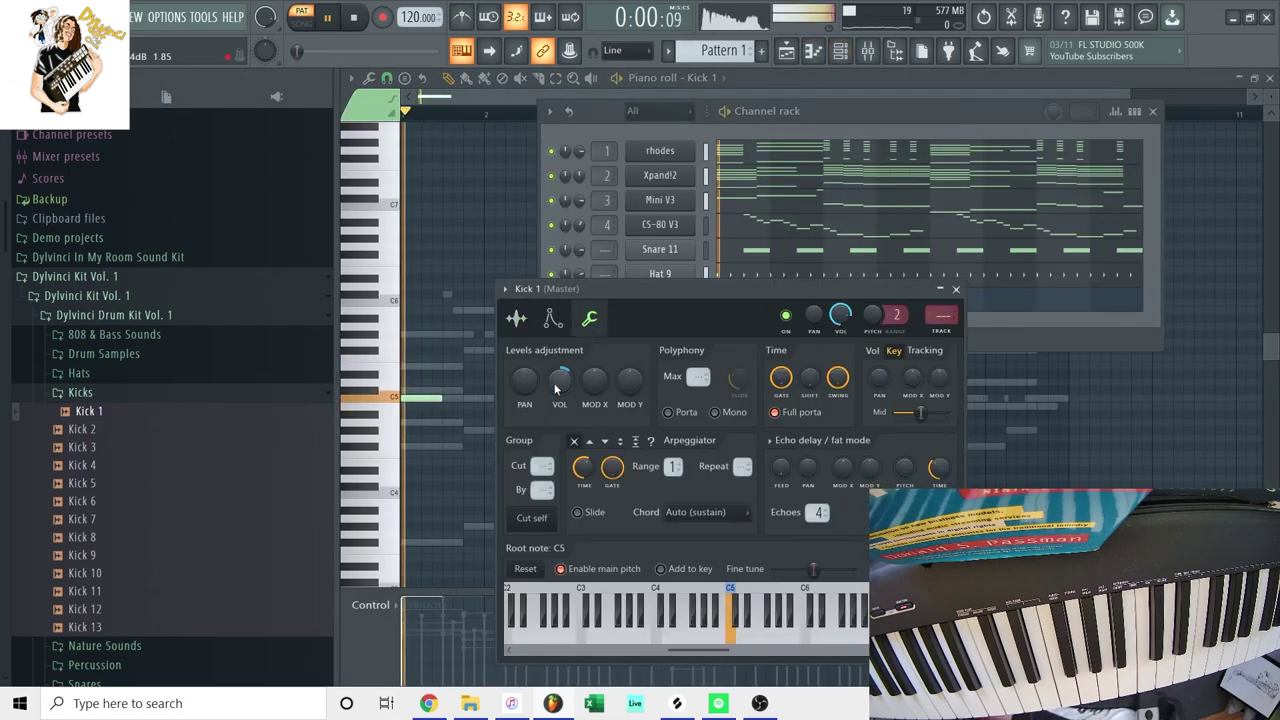
Place further Kick 1 notes on C5 across bars 2 to 4, ending with a longer note in bar 4.
click(478, 403)
drag(476, 404, 727, 397)
click(503, 399)
click(546, 399)
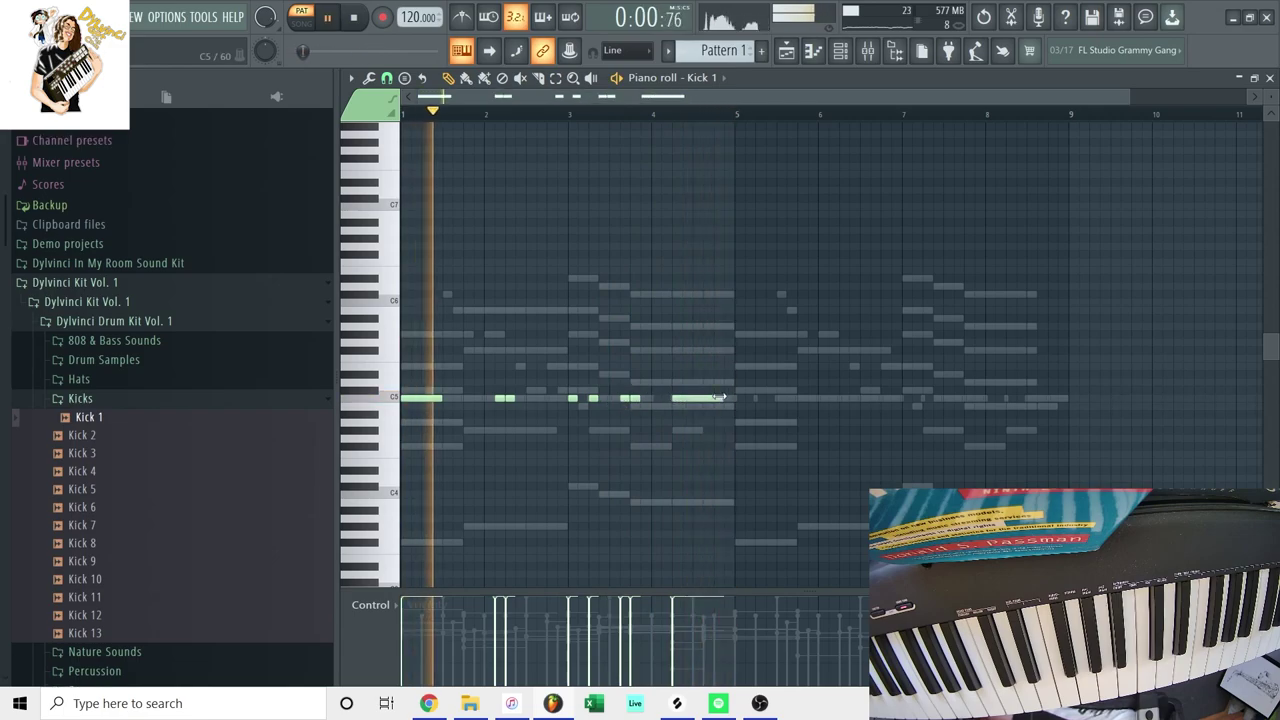
Duplicate the four-bar Kick 1 note pattern into bars 5 to 8 and close its piano roll.
key(ctrl+b)
key(F7)
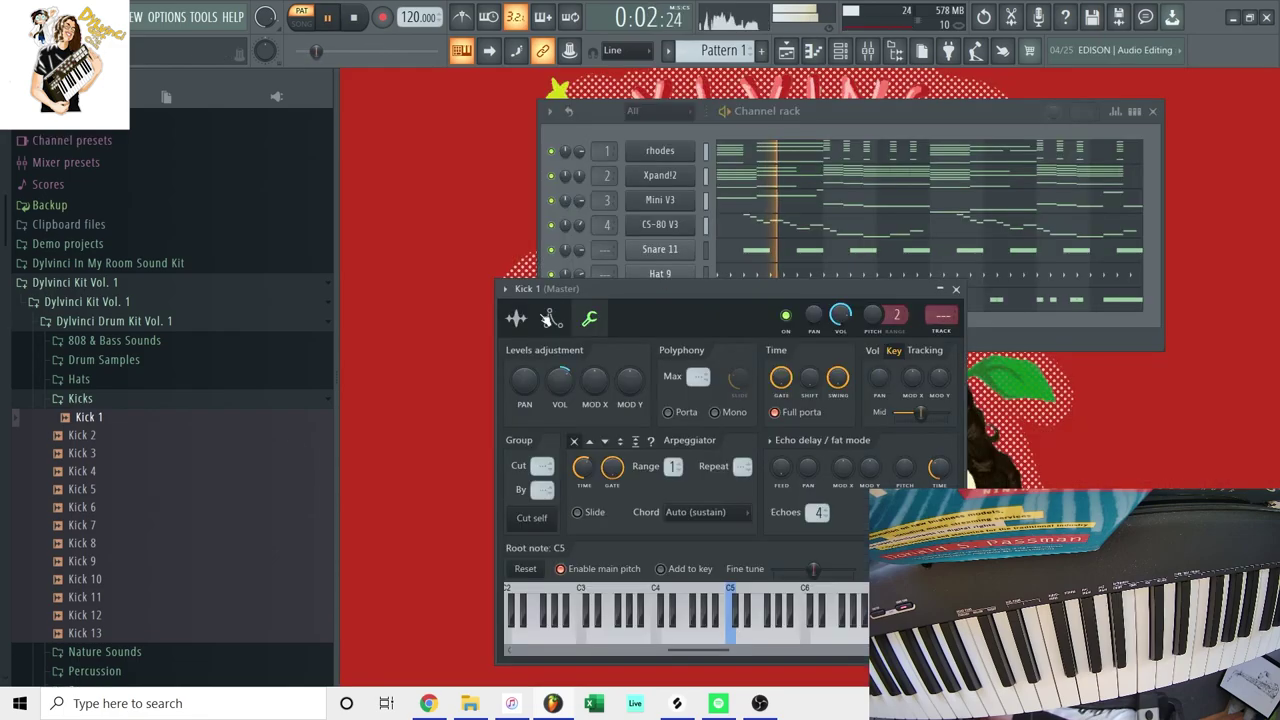
Add Snare 10 from the Snares folder as a new channel below Kick 1.
click(155, 400)
click(134, 458)
click(815, 143)
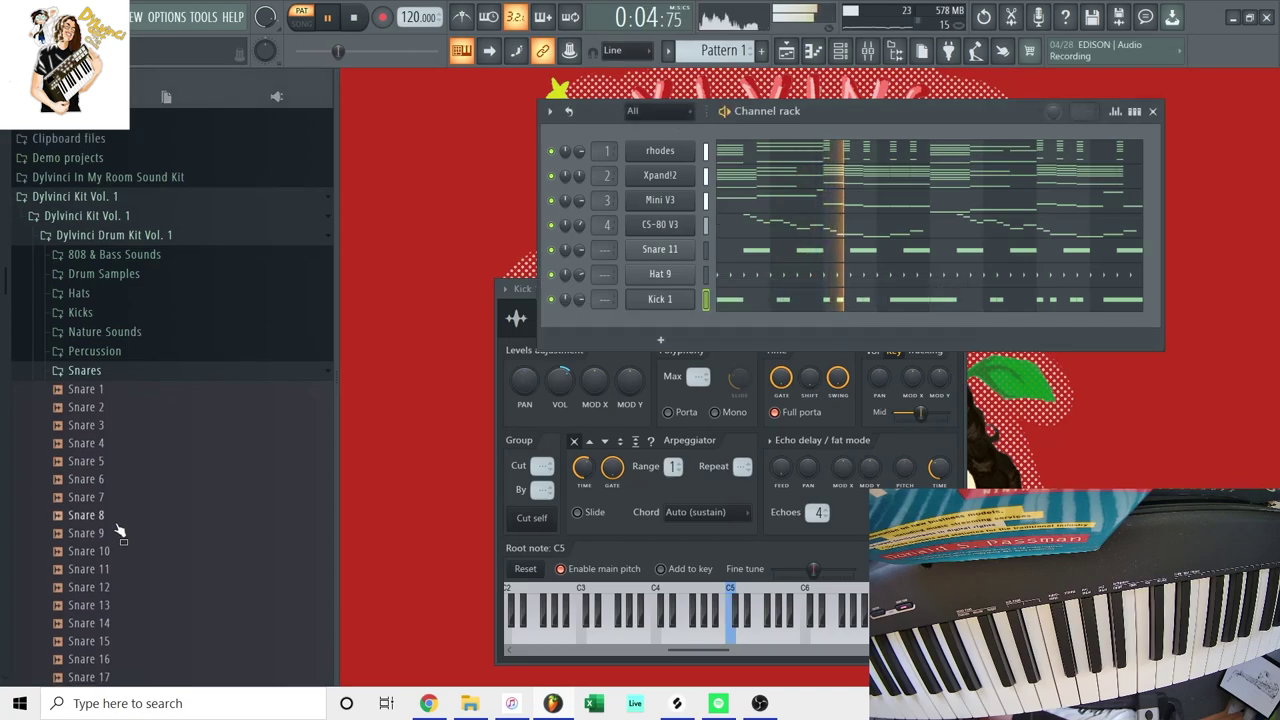
scroll(120, 400, down, 4)
drag(96, 335, 660, 334)
click(120, 354)
Place a short C5 note at the end of bar 4 in Snare 10's piano roll and start playback.
right_click(668, 324)
click(712, 323)
key(space)
click(716, 358)
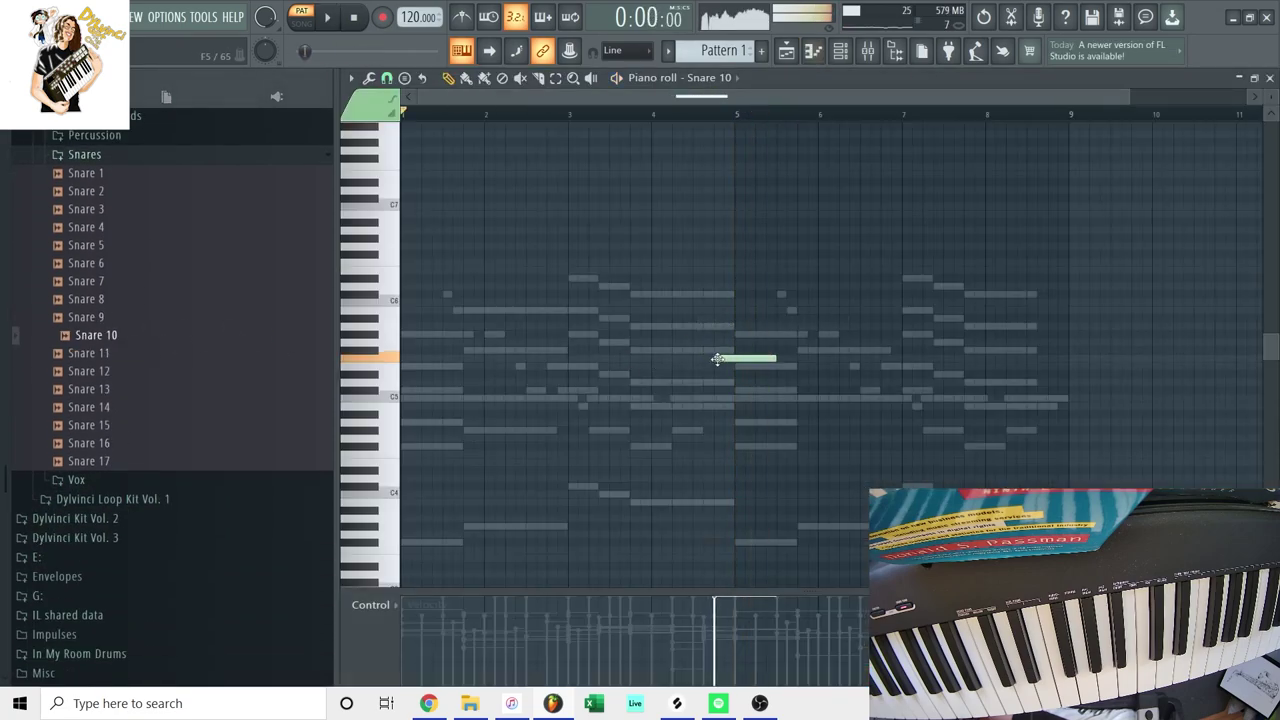
drag(724, 364, 735, 409)
key(space)
Chop the Snare 10 note with the Default chopper pattern and place another chopped group on C5 at the end of bar 8.
key(alt+u)
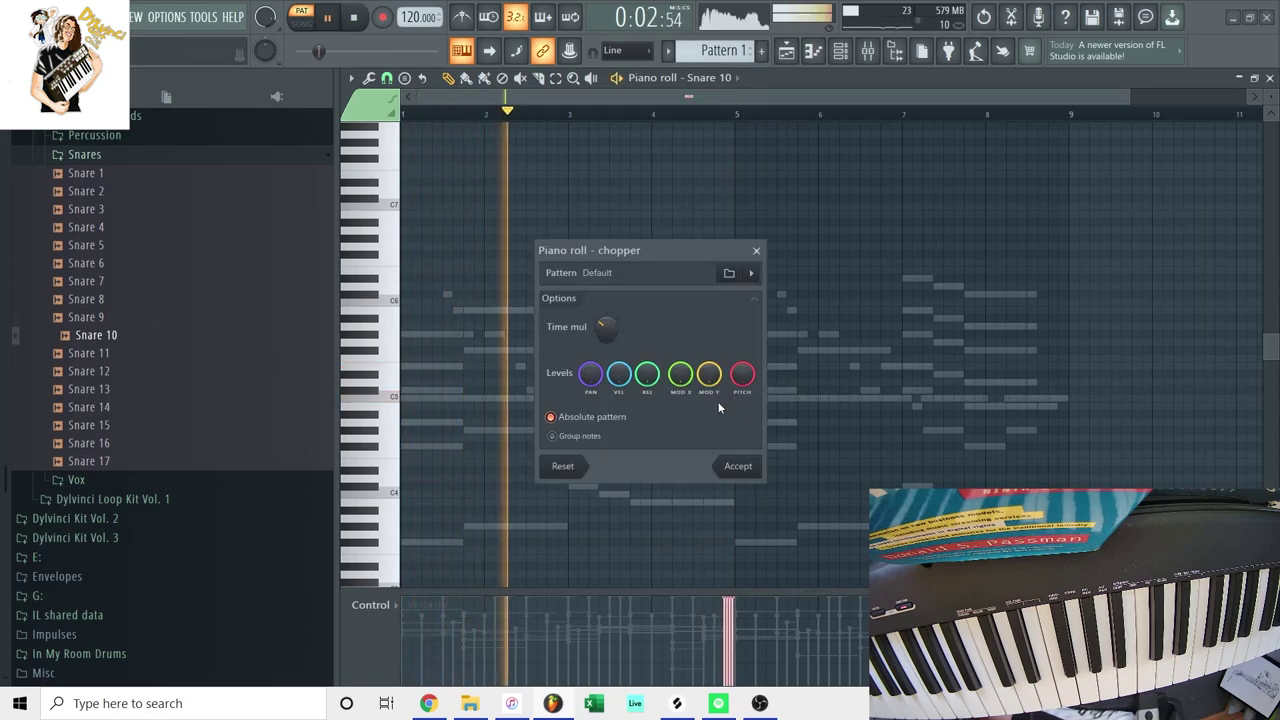
click(738, 466)
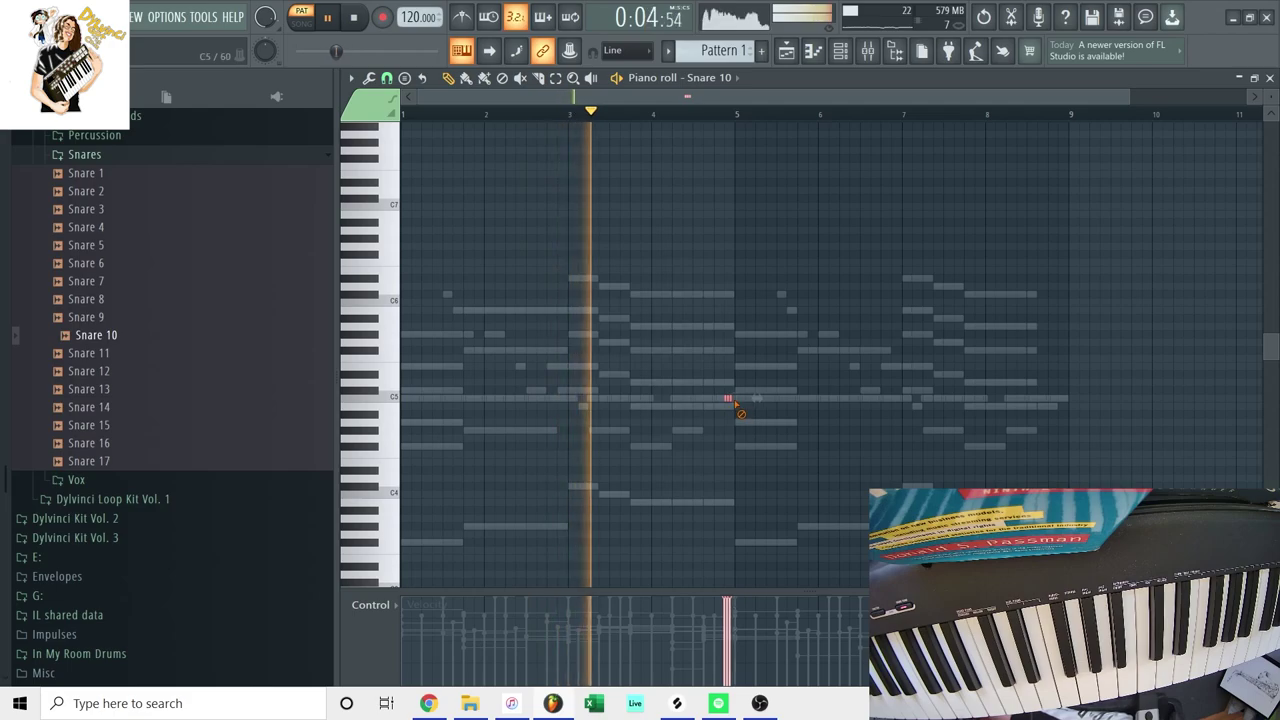
click(1060, 398)
key(F6)
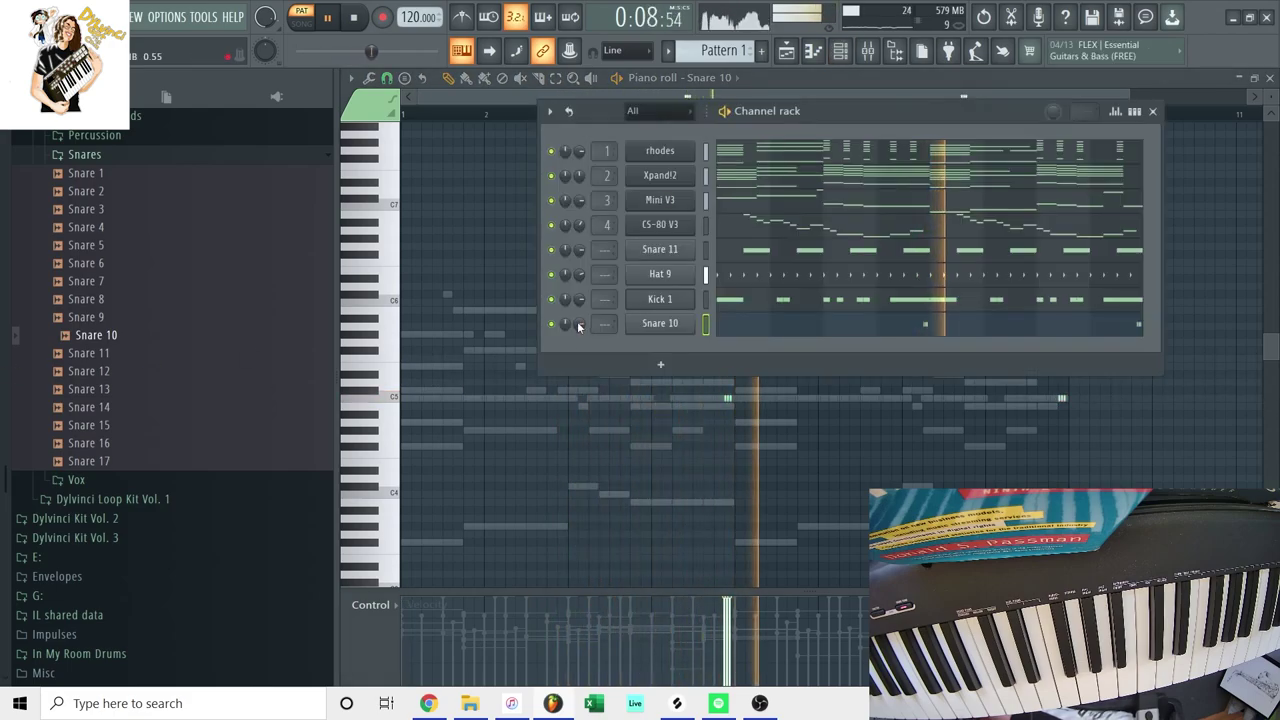
Place Nature Sounds 1 from the Nature Sounds folder on playlist Track 3 from bar 1 and stop playback.
click(85, 155)
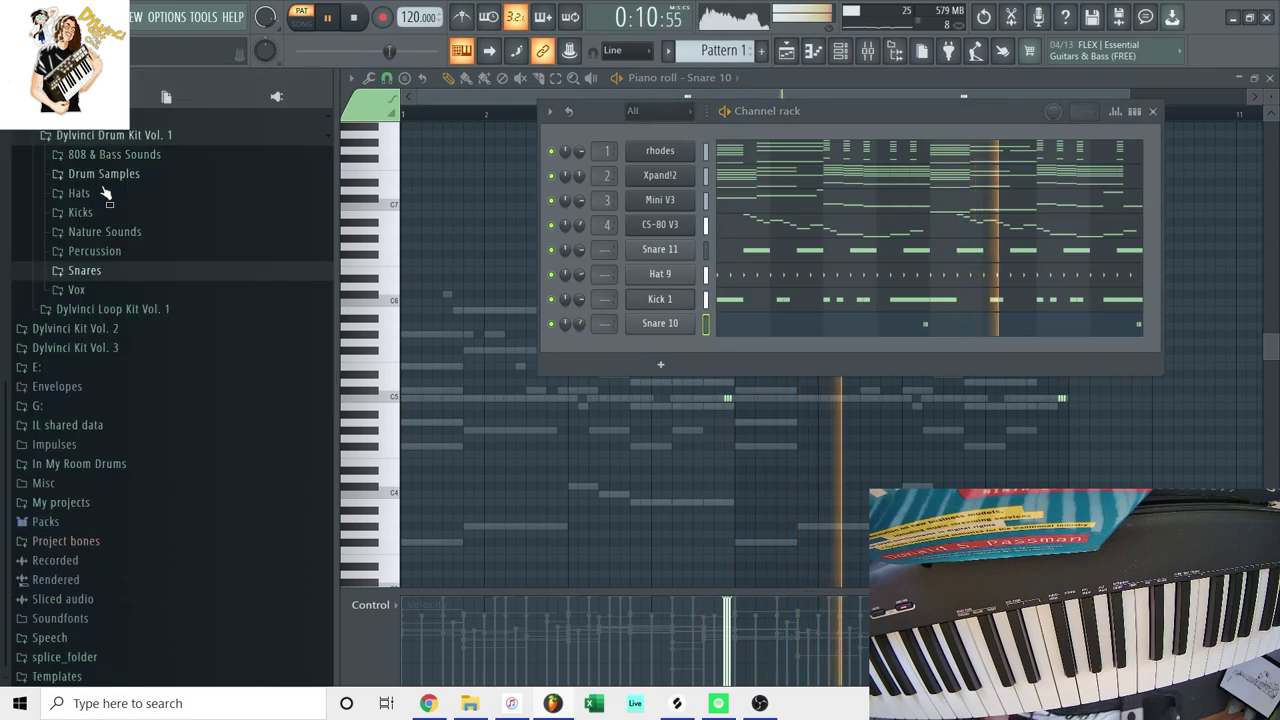
click(95, 250)
click(100, 231)
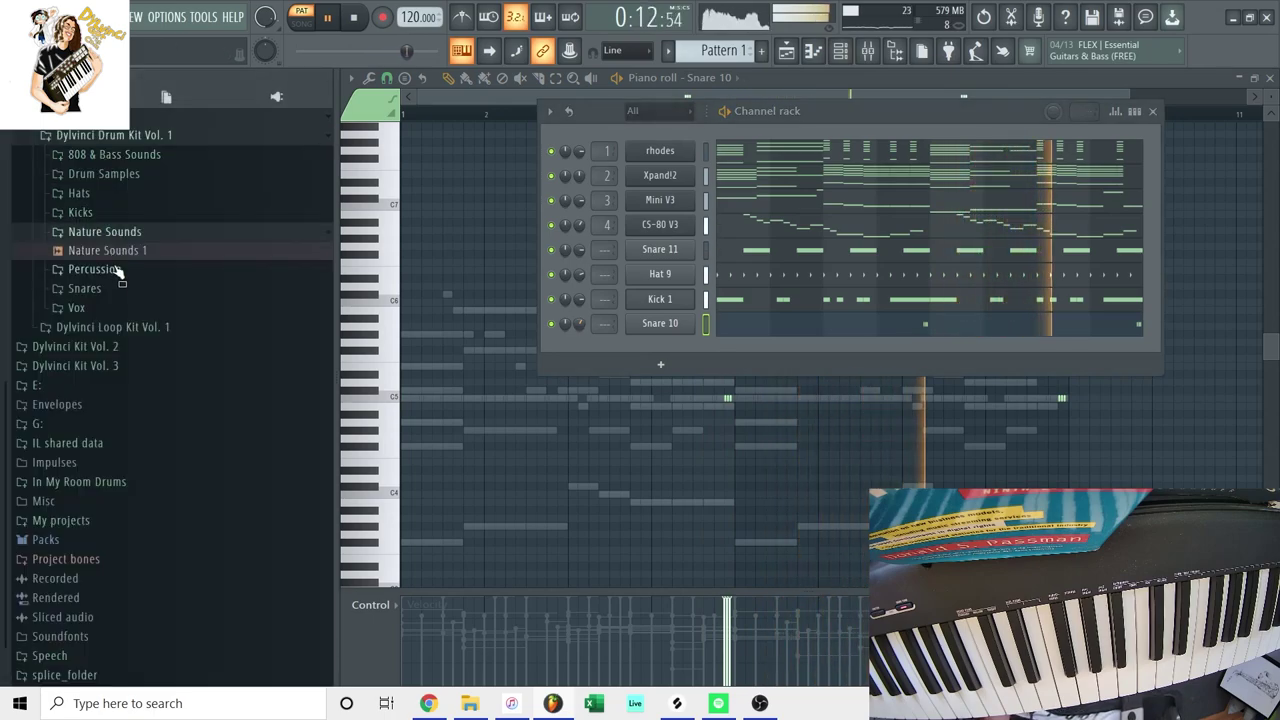
drag(773, 62, 575, 242)
key(space)
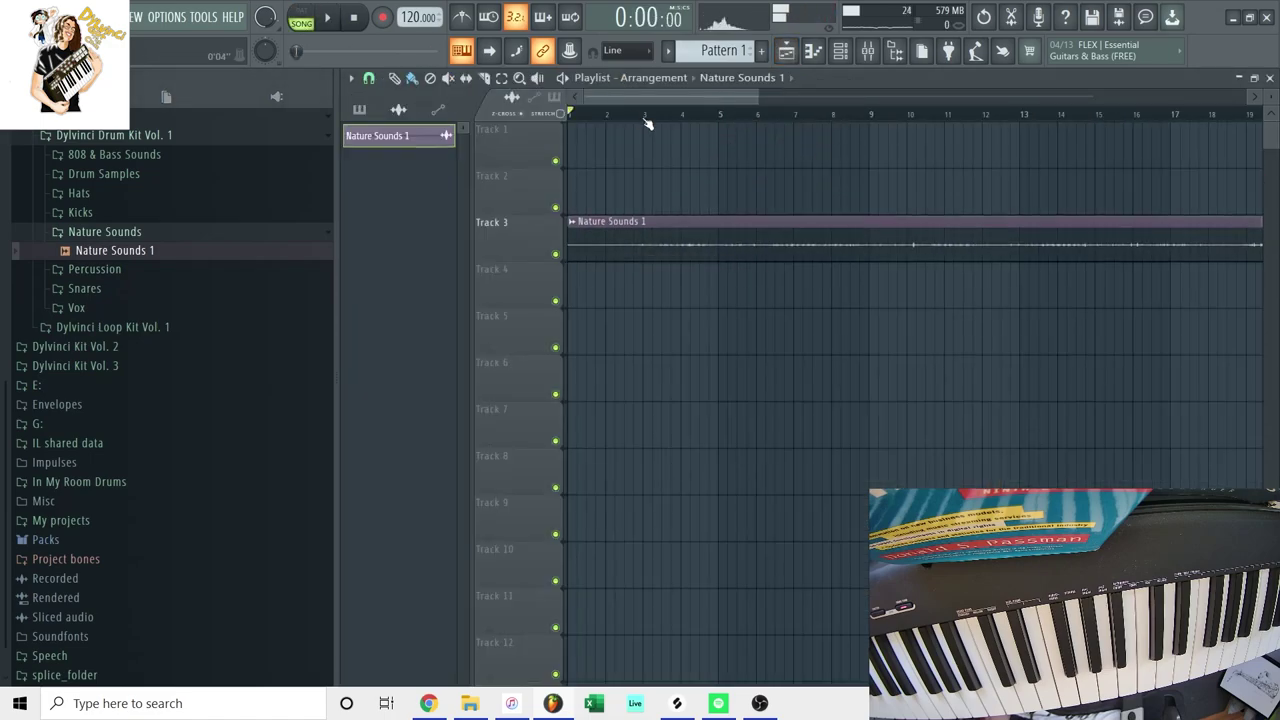
Place Pattern 1 on playlist Track 1 at bar 1, with bars 1 to 8 selected, and play the song.
click(742, 79)
click(742, 137)
click(779, 143)
drag(842, 143, 645, 126)
key(space)
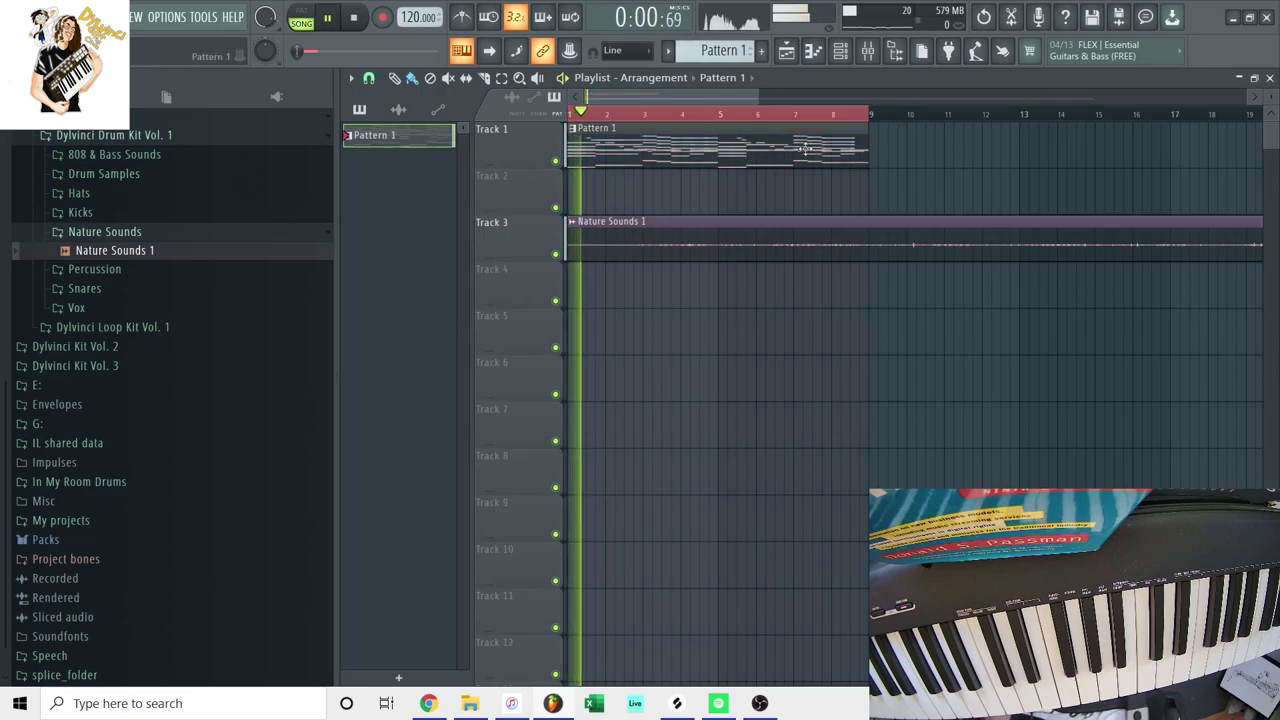
Show all channels in the channel rack and adjust the volume of the Nature Sounds 1 channel.
click(840, 51)
click(646, 111)
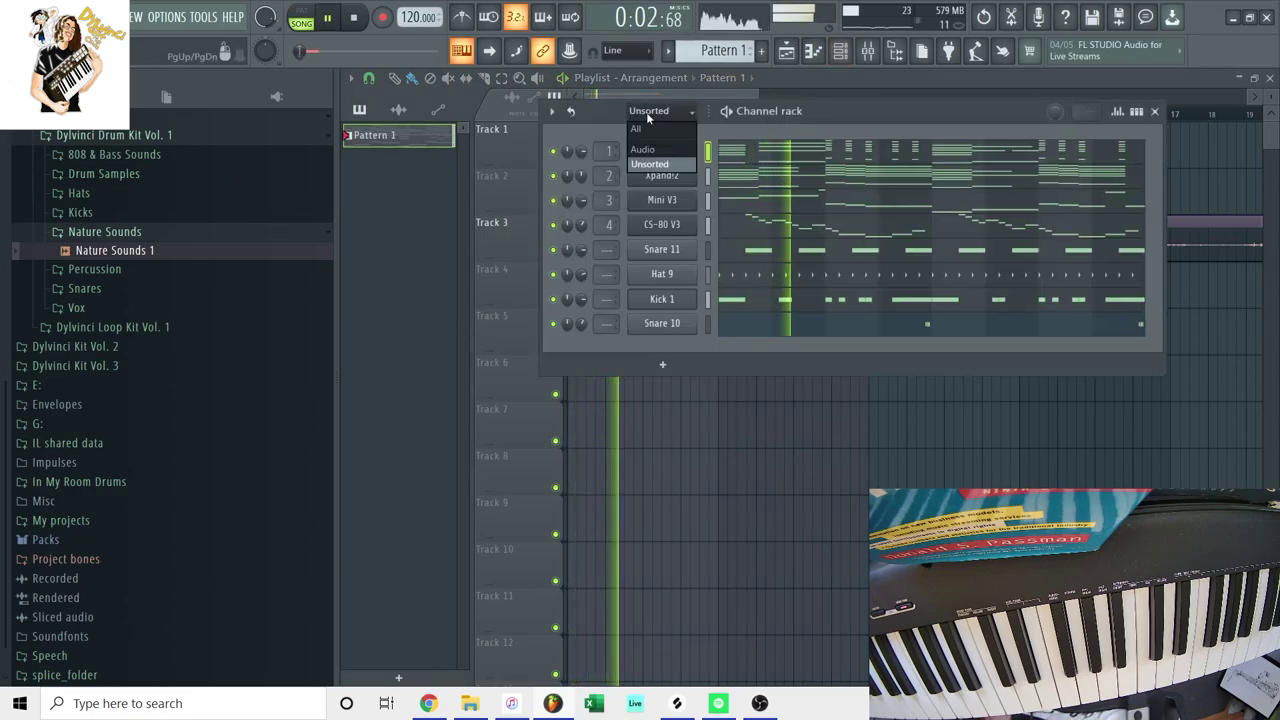
click(646, 130)
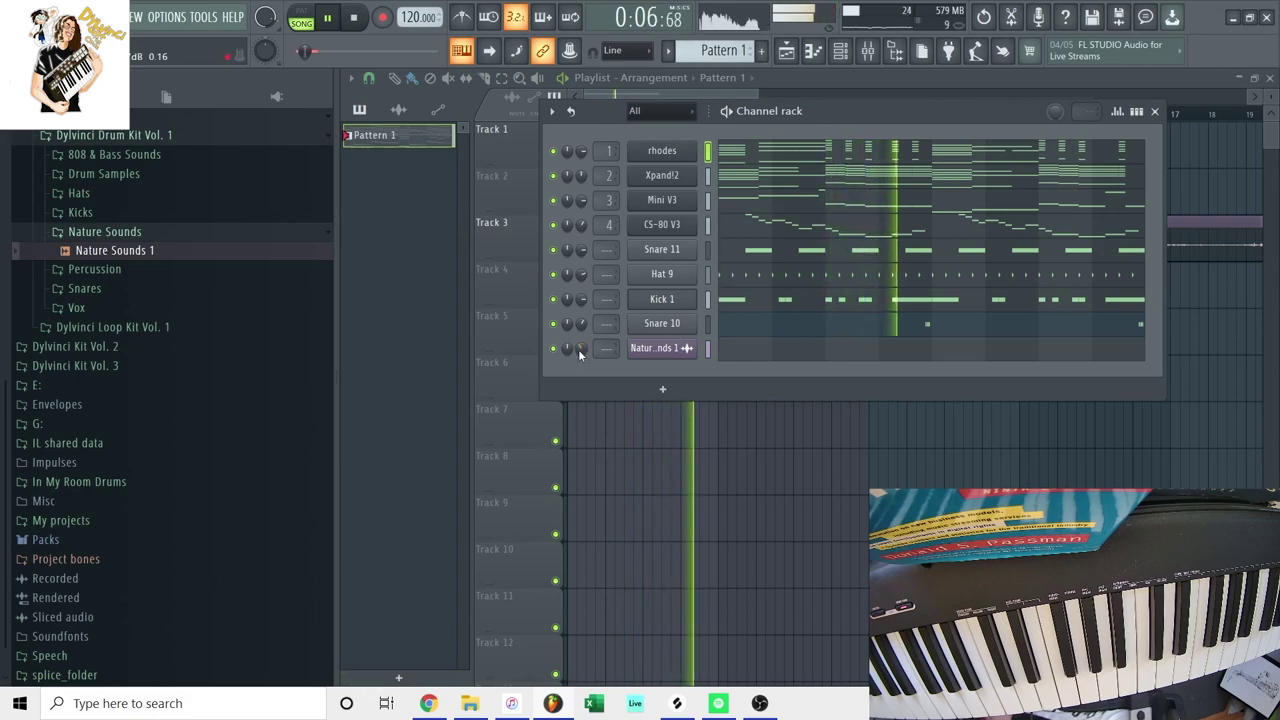
Transpose Pattern 1 by -2 semitones.
click(668, 51)
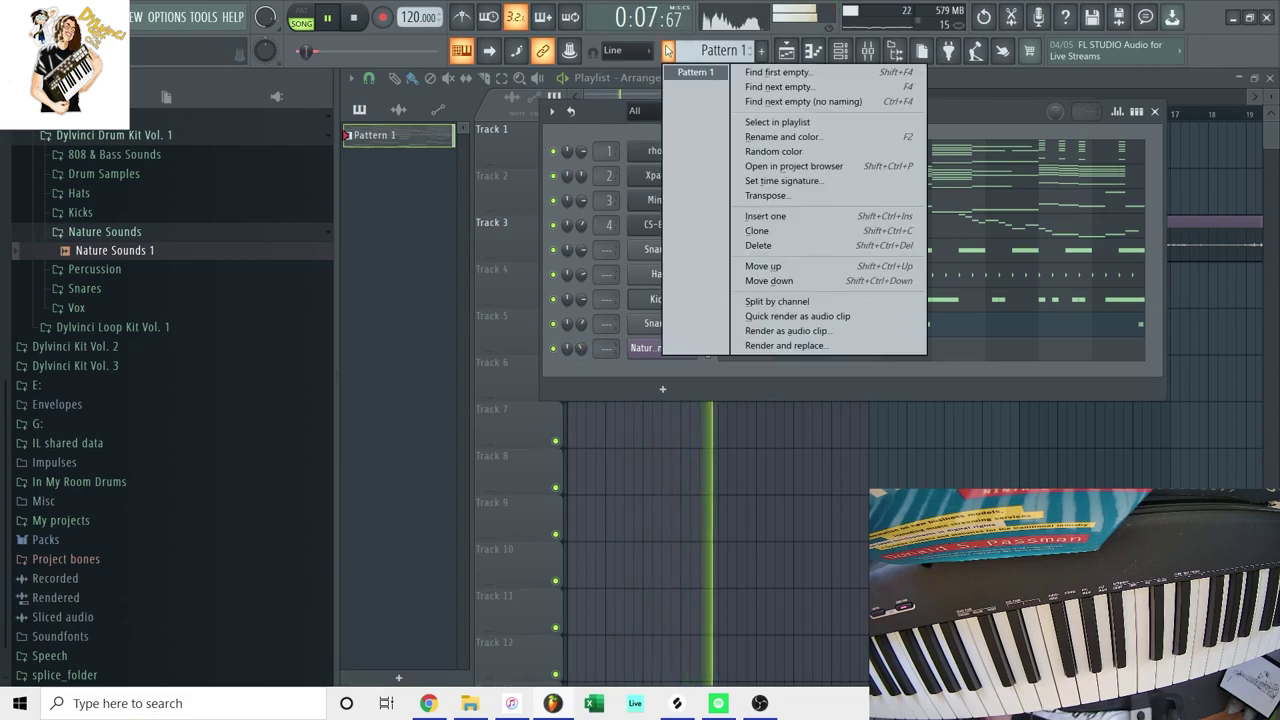
click(770, 195)
text(-1)
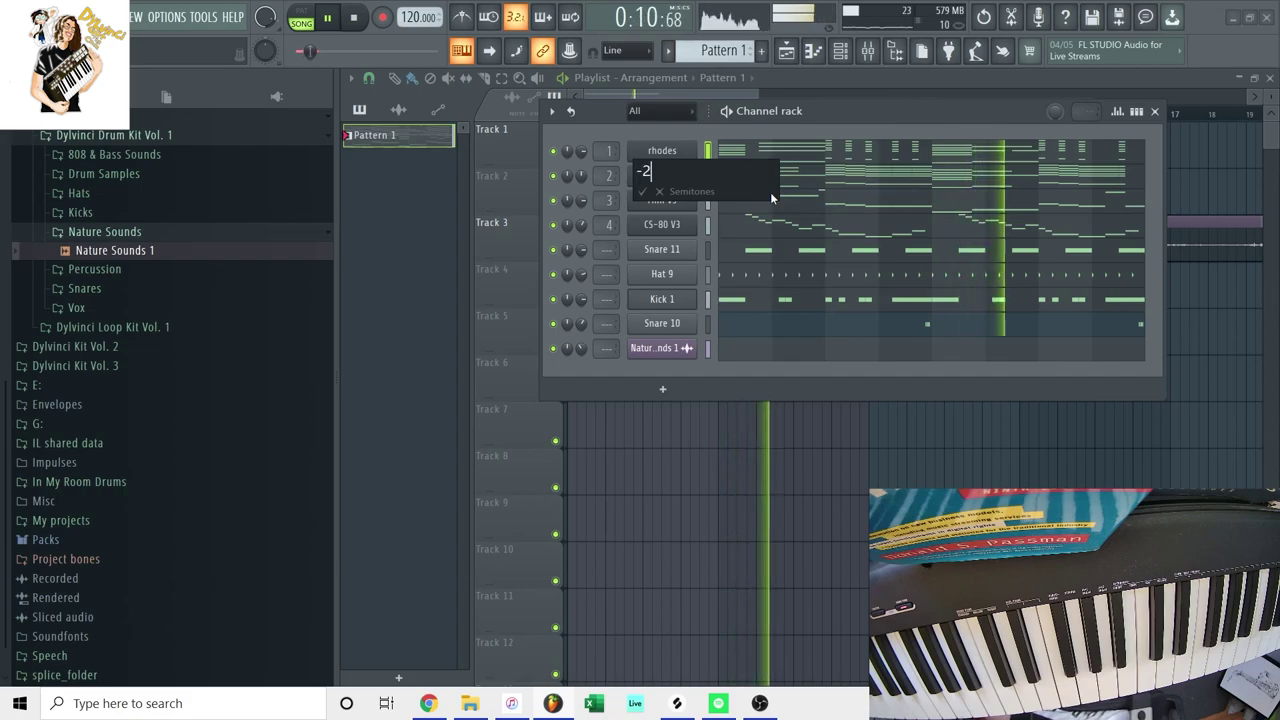
key(Return)
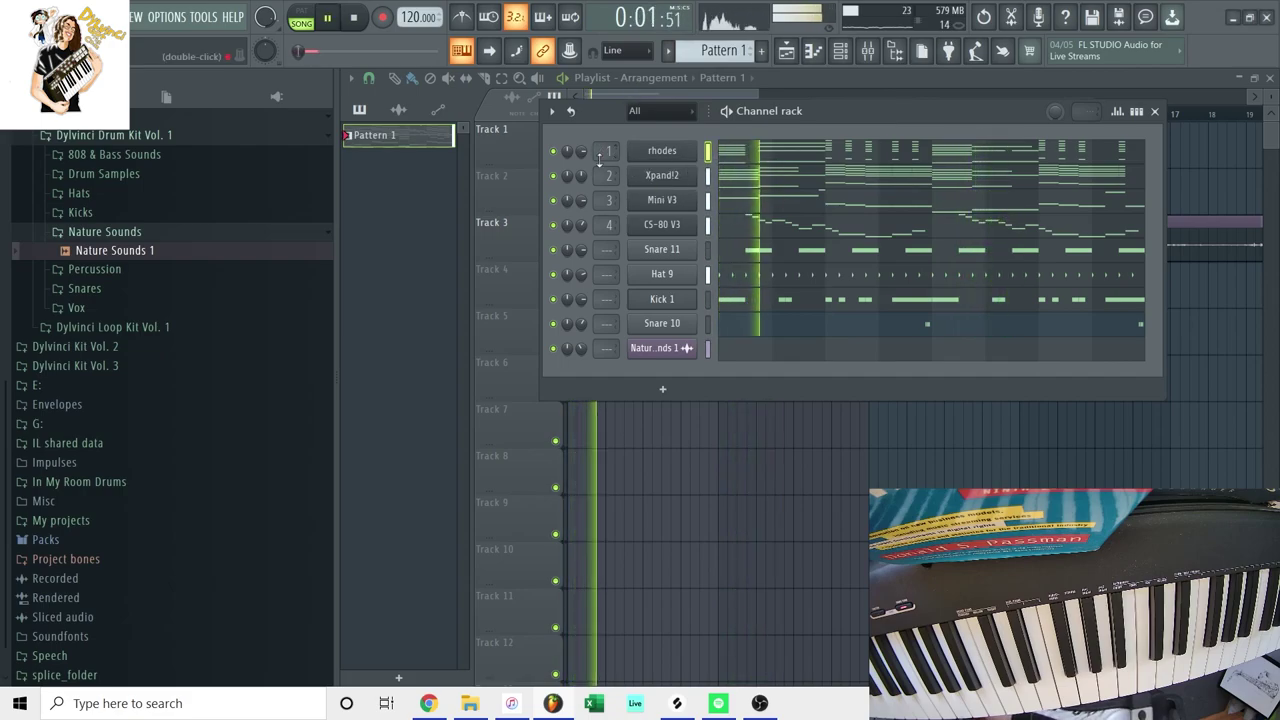
Mute the CS-80 V3 channel and load RBass Mono in the first effect slot of mixer Insert 3.
click(553, 226)
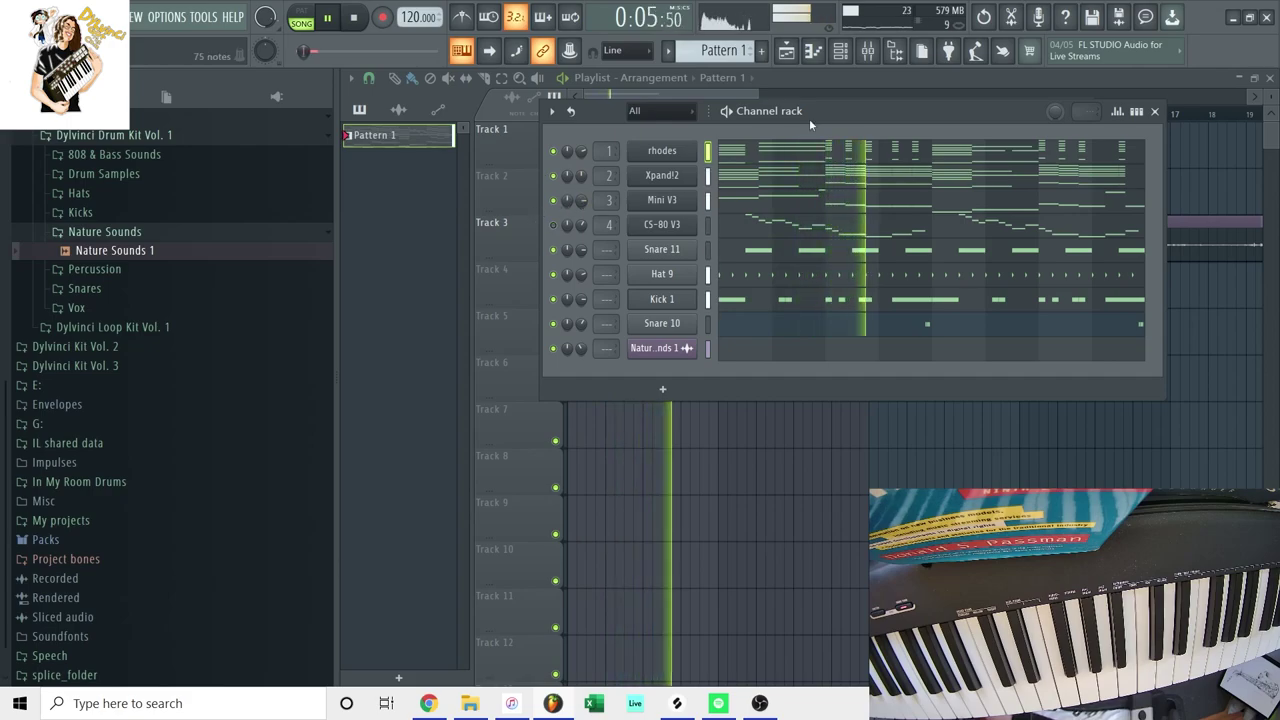
key(F9)
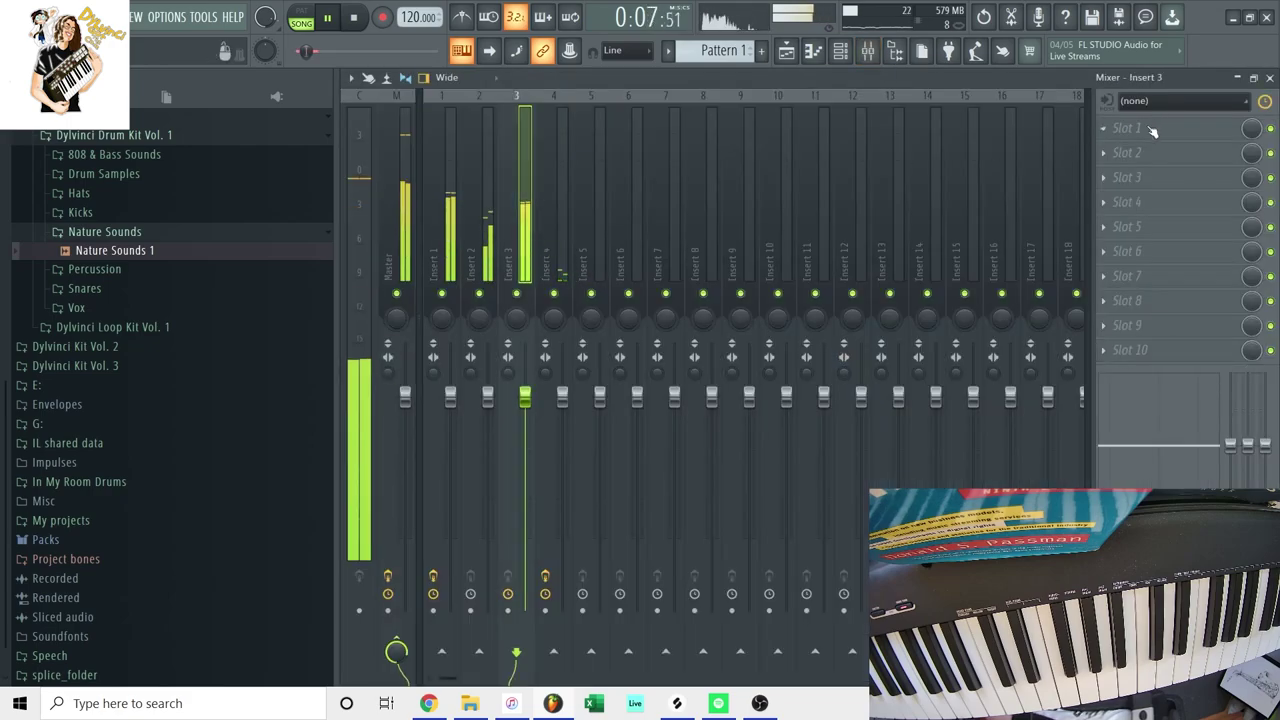
click(1152, 130)
click(850, 146)
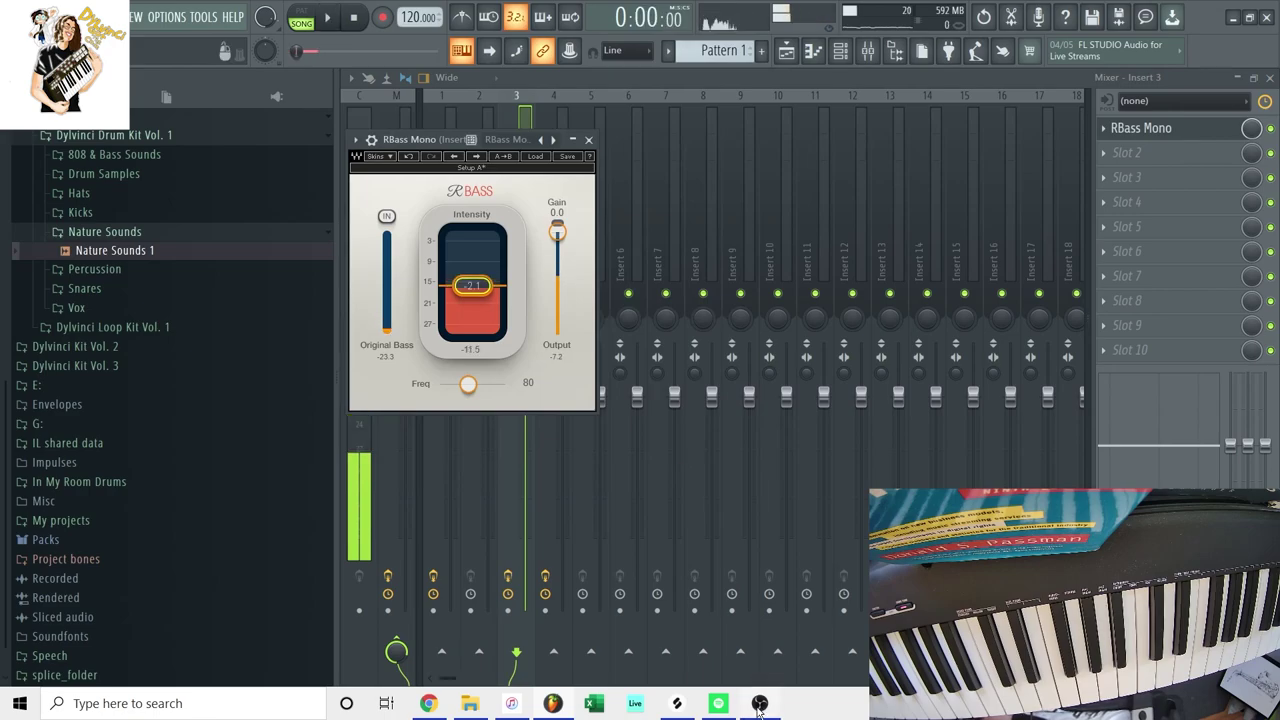
Play the song, set RBass Mono's frequency to 58 and its intensity to about -8.2, and close the plugin.
key(space)
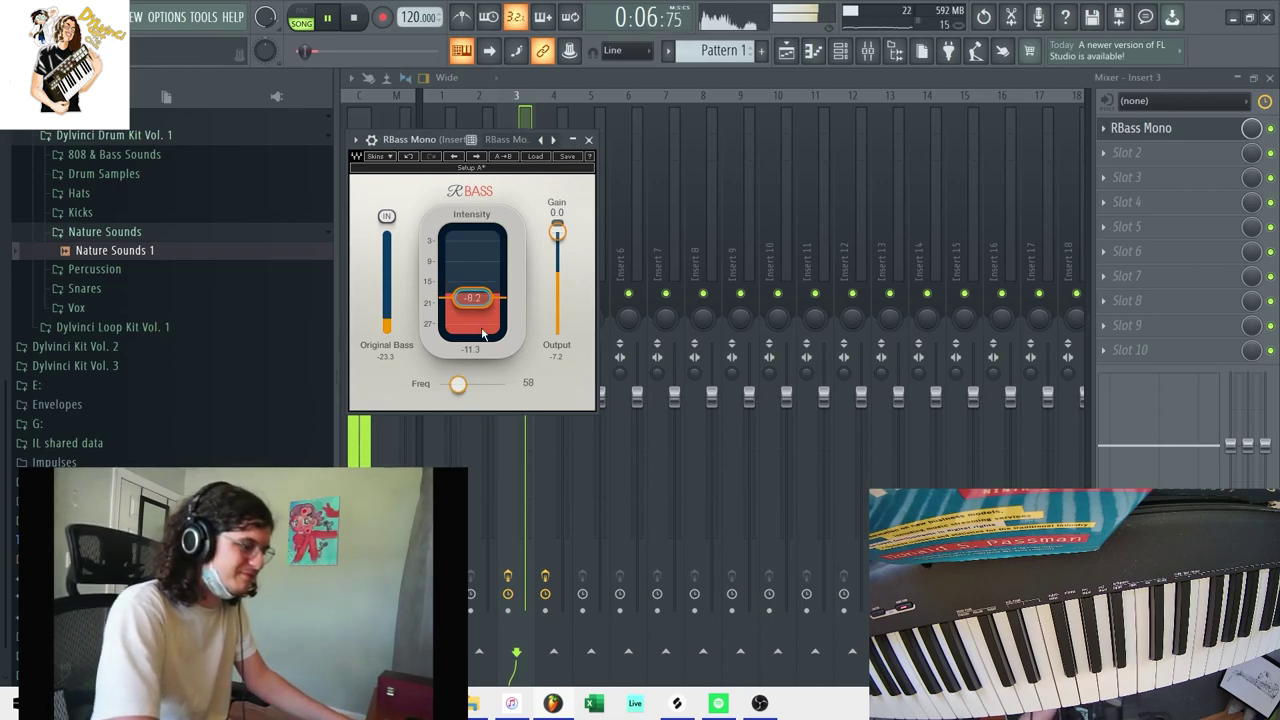
click(589, 140)
Raise the gain of the Fruity Limiter on the Master track and close the plugin.
click(400, 140)
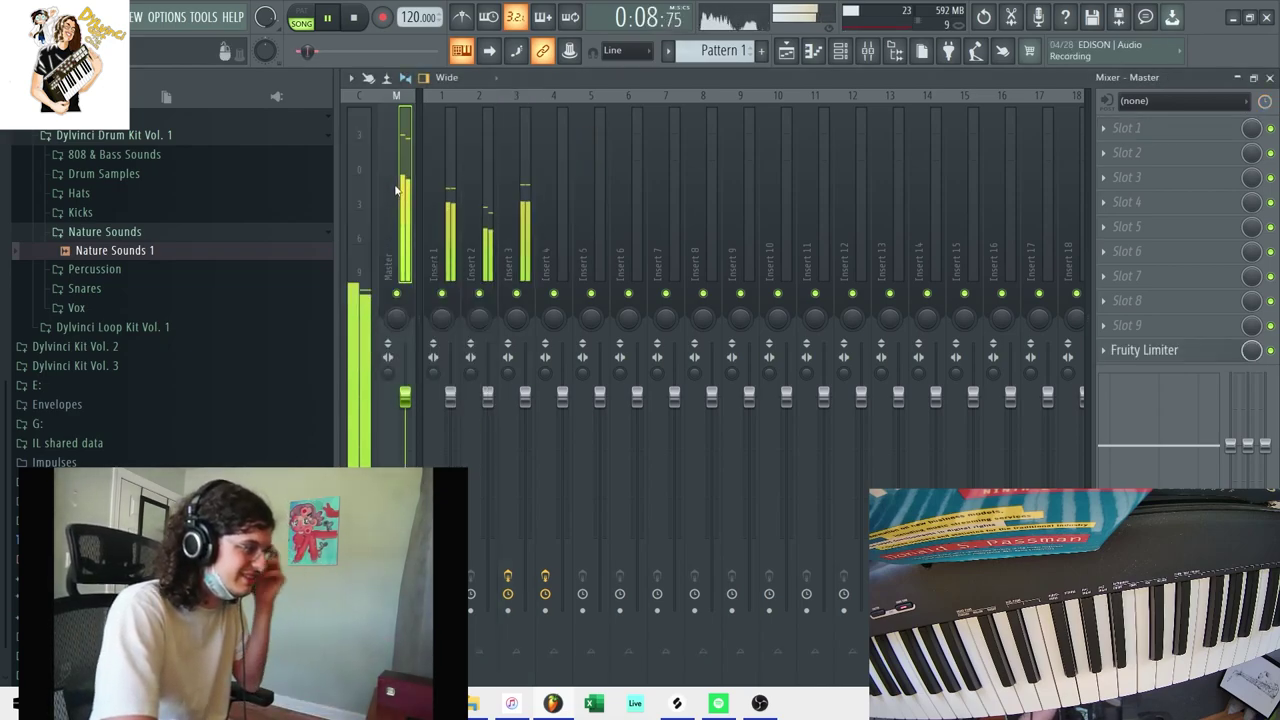
click(1209, 358)
key(Escape)
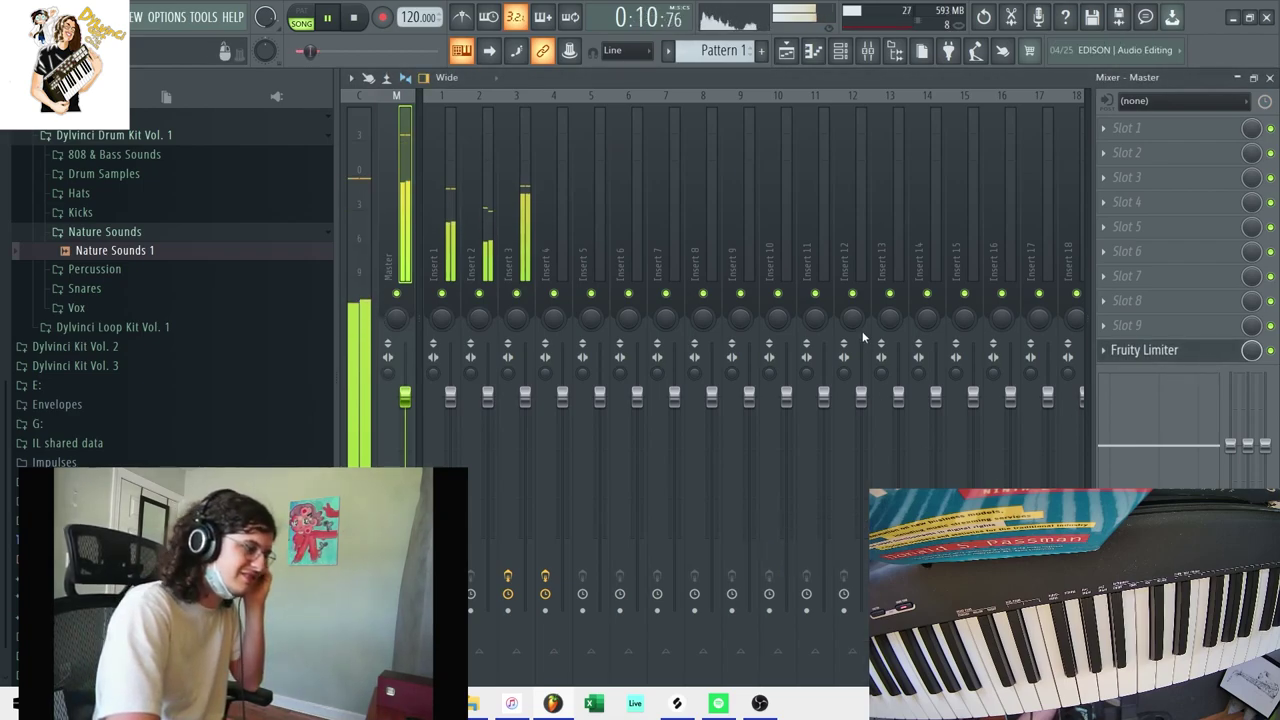
click(1158, 358)
drag(826, 535, 754, 341)
drag(698, 550, 699, 552)
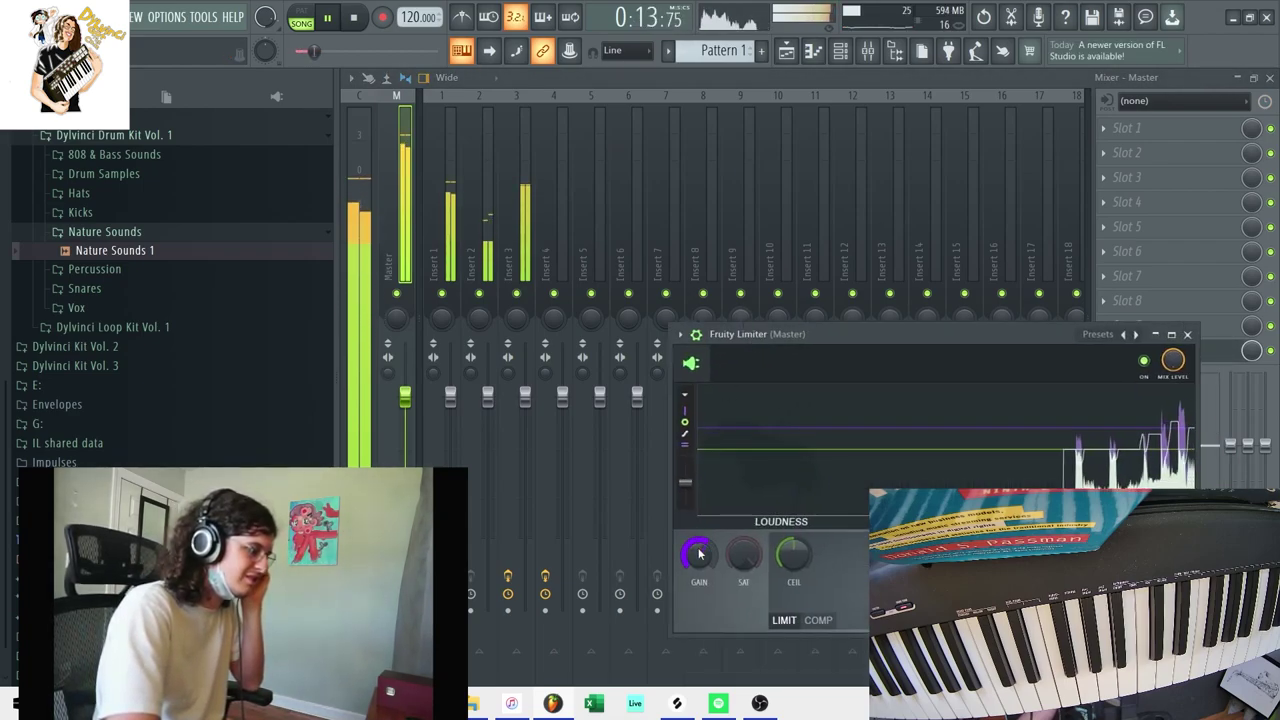
click(1188, 335)
Replace the Master track's Fruity Limiter with FabFilter Pro-L 2, stop playback and move the plugin window fully into view.
click(1105, 350)
mouse_move(1115, 318)
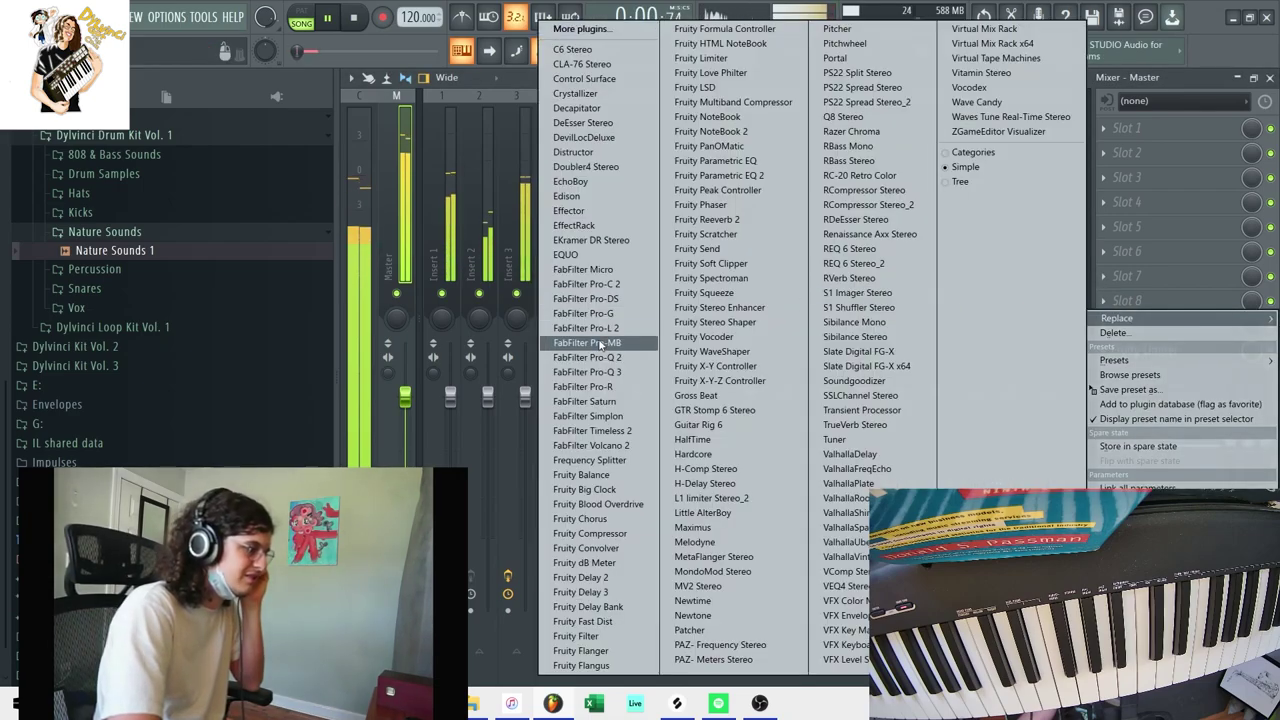
click(604, 335)
key(space)
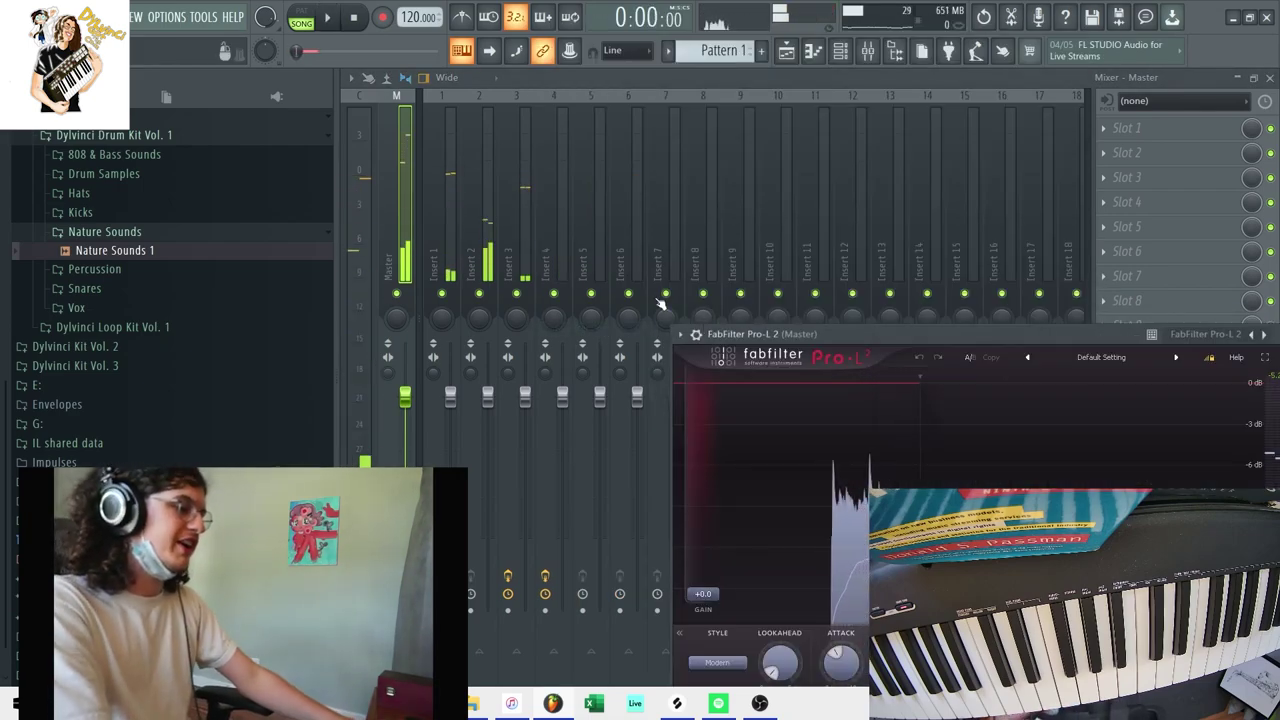
drag(818, 331, 564, 197)
Set Pro-L 2's gain to +3.0 and its limiting style to Dynamic.
drag(456, 460, 456, 437)
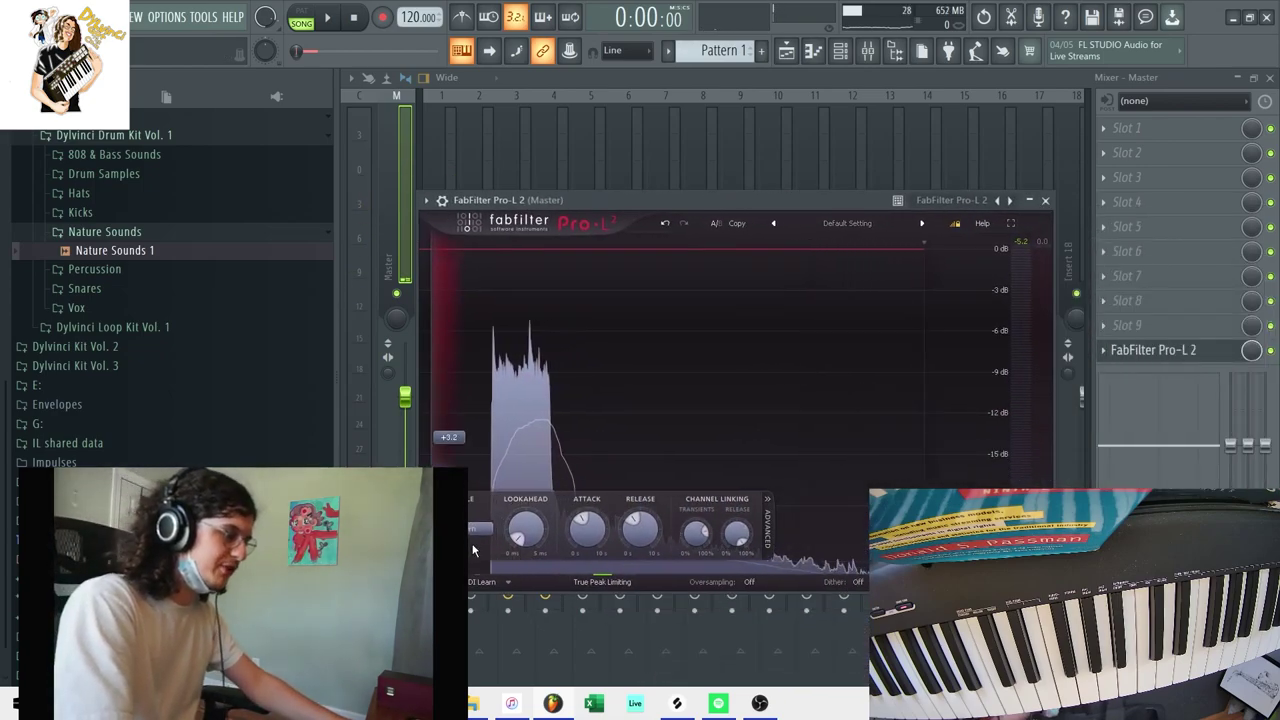
click(473, 533)
click(455, 436)
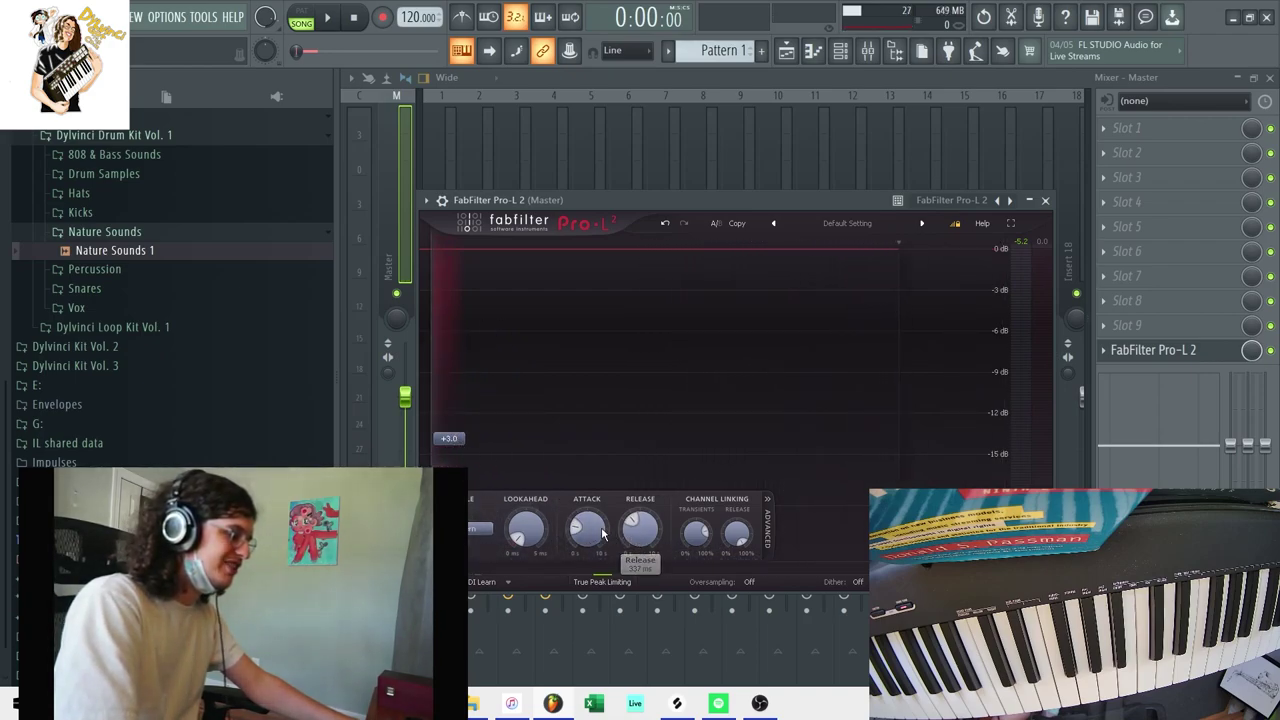
click(485, 529)
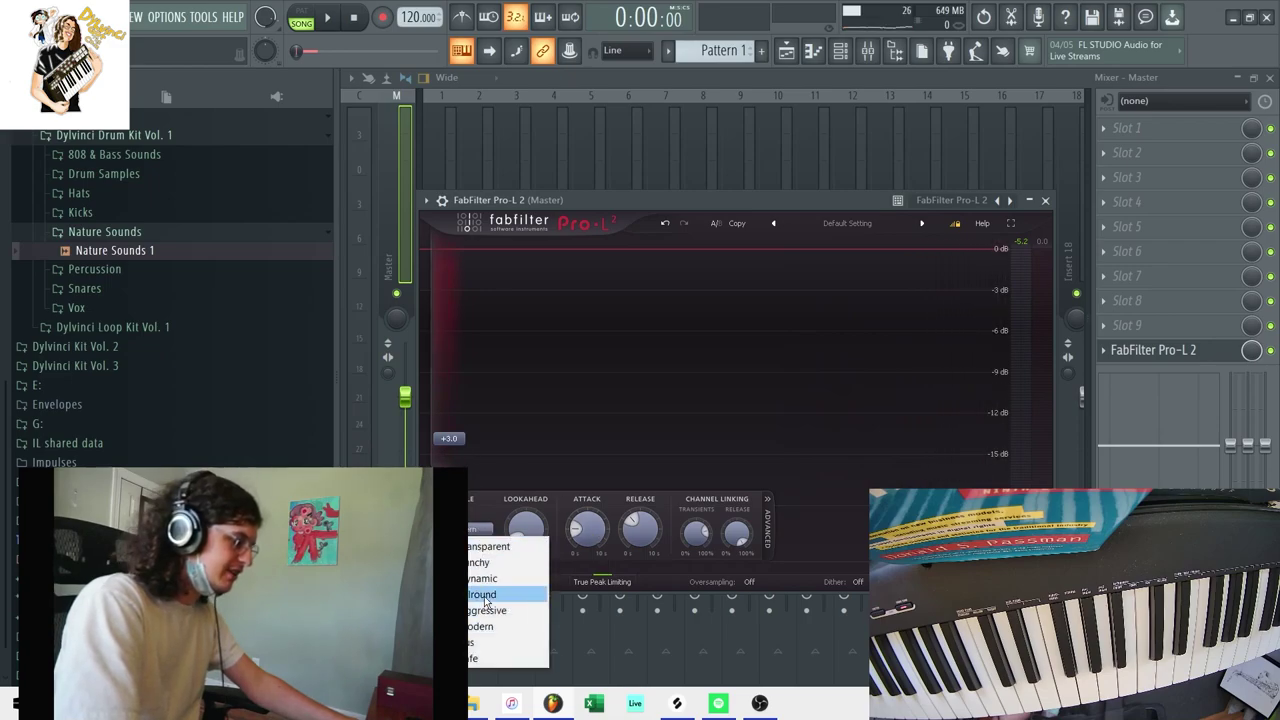
click(490, 579)
Play the song while trying the Transparent and Allround styles in Pro-L 2, and close the plugin and mixer.
click(333, 19)
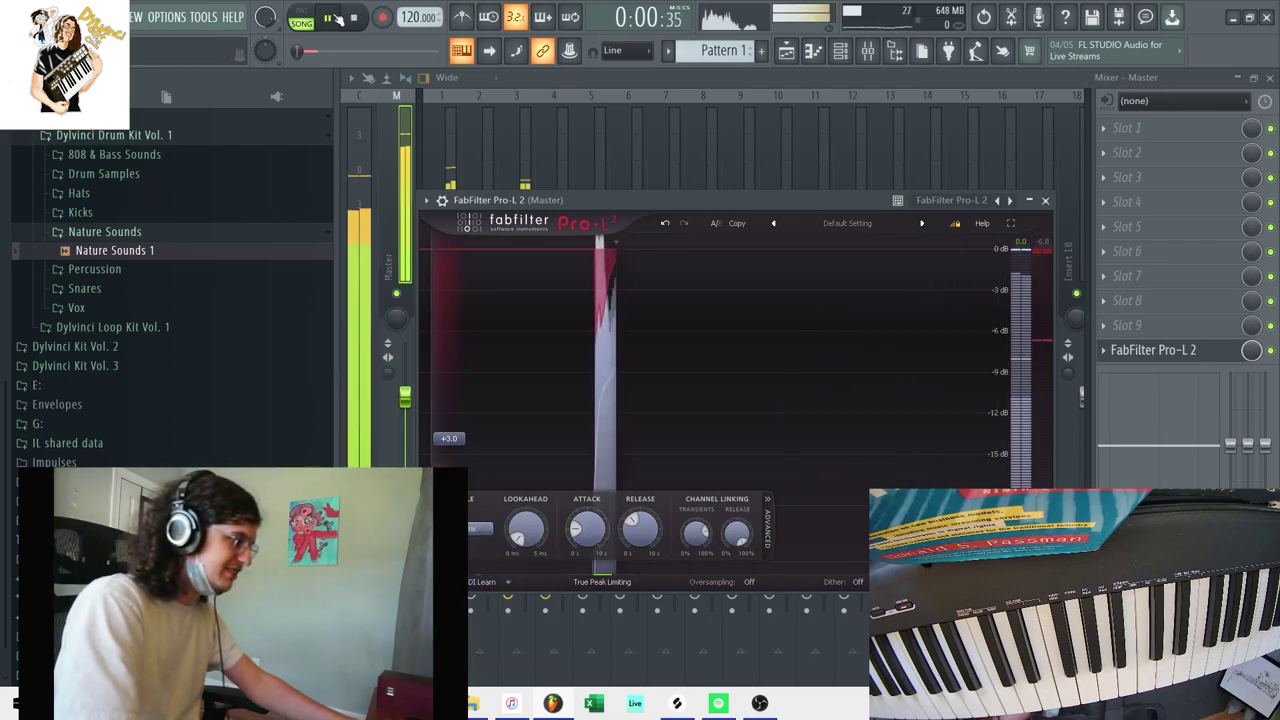
click(480, 529)
click(475, 549)
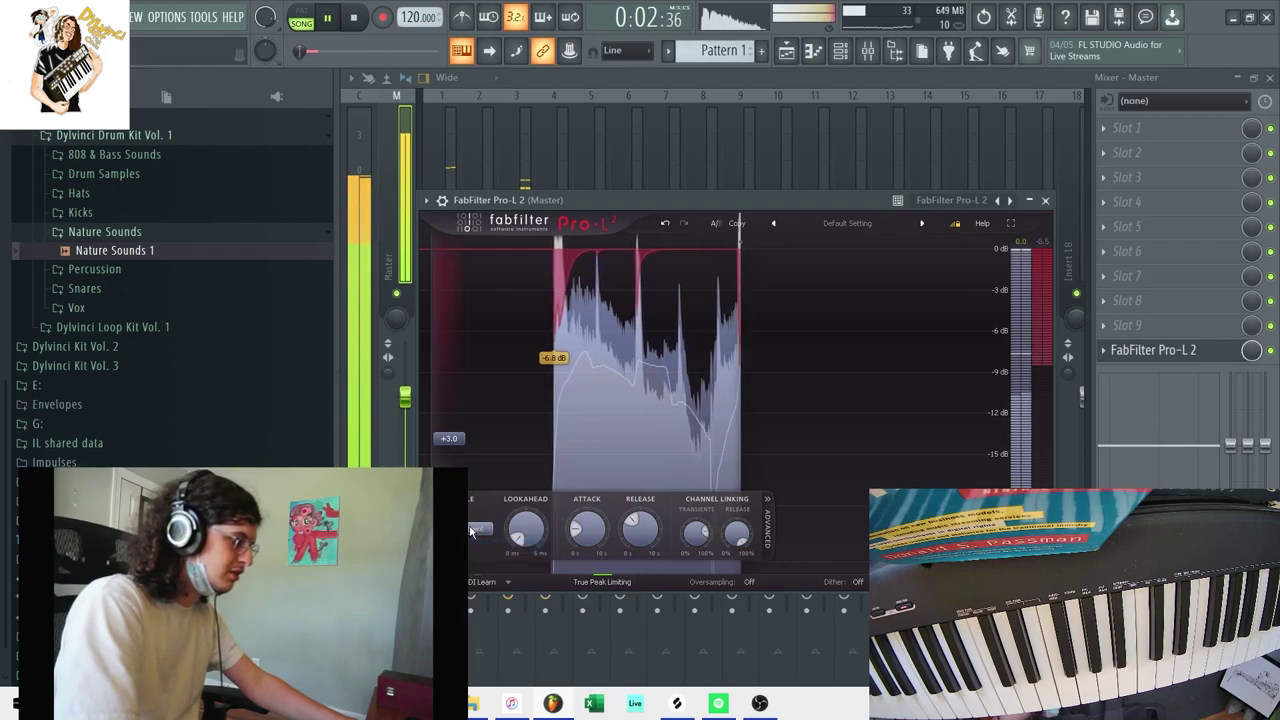
click(477, 529)
click(481, 594)
click(480, 529)
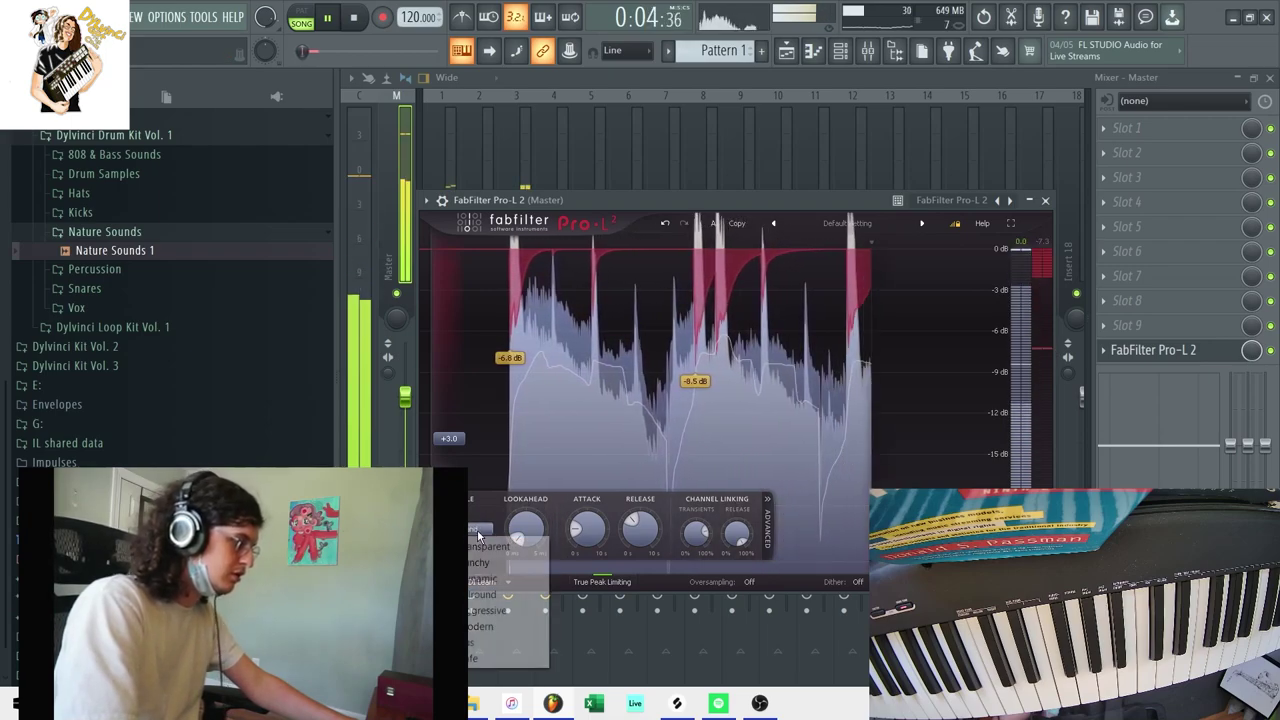
click(1046, 201)
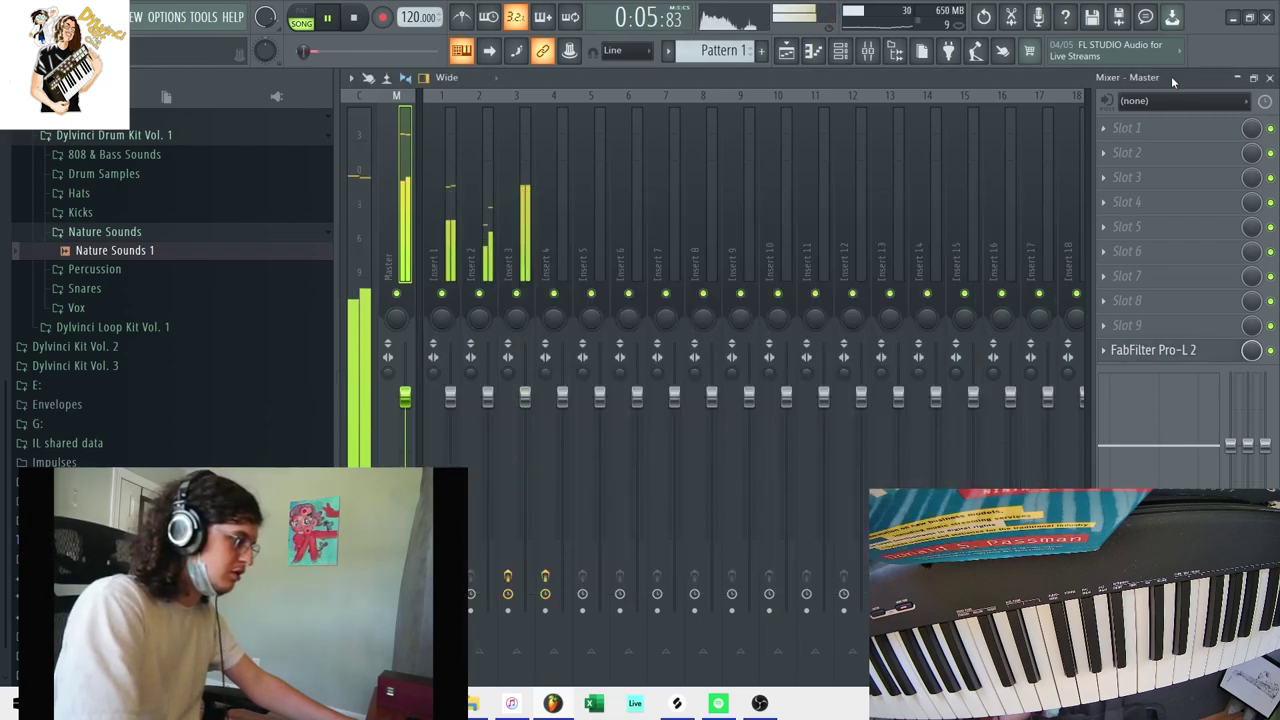
click(1270, 78)
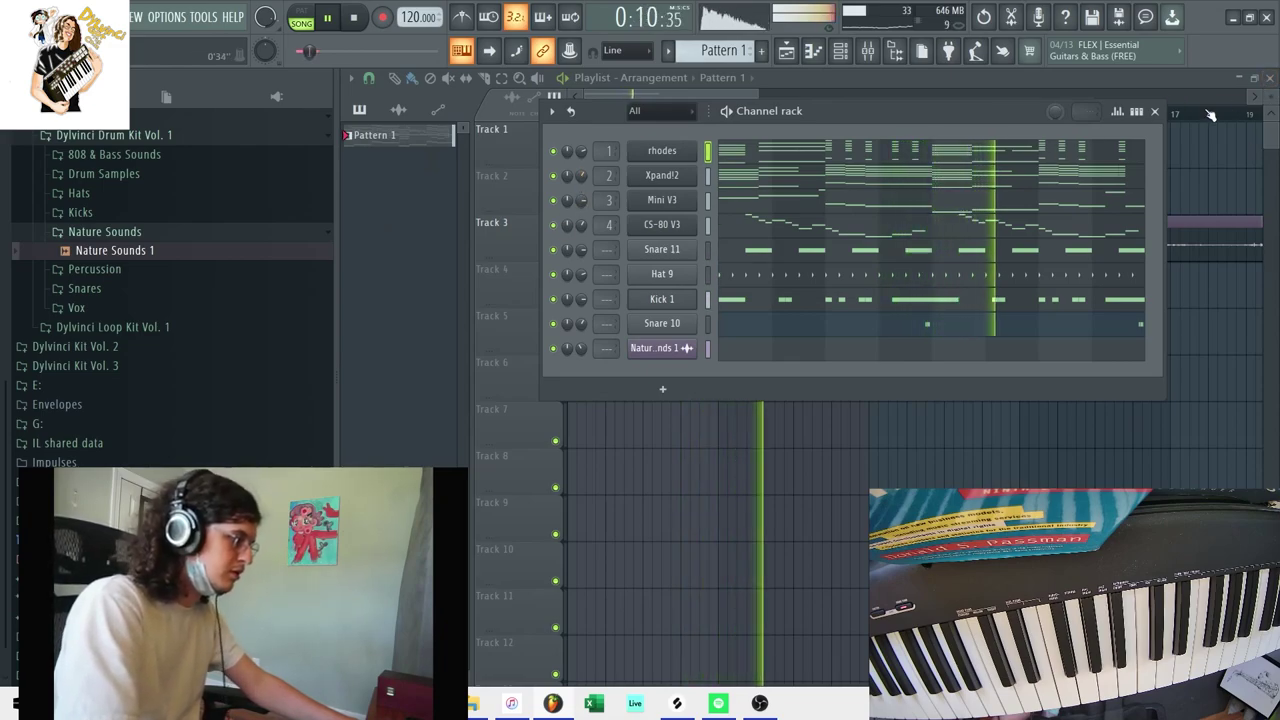
Inspect the Portal effect's settings on mixer Insert 4 and return to the channel rack.
key(F9)
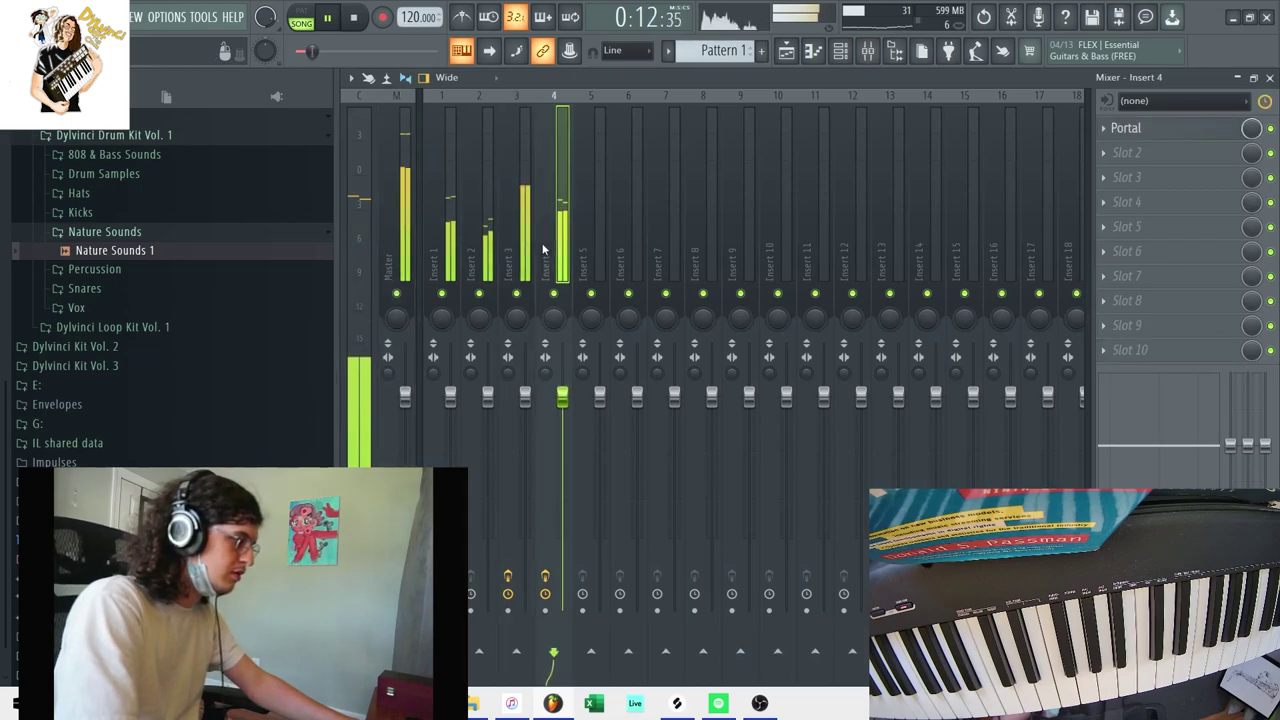
click(1180, 130)
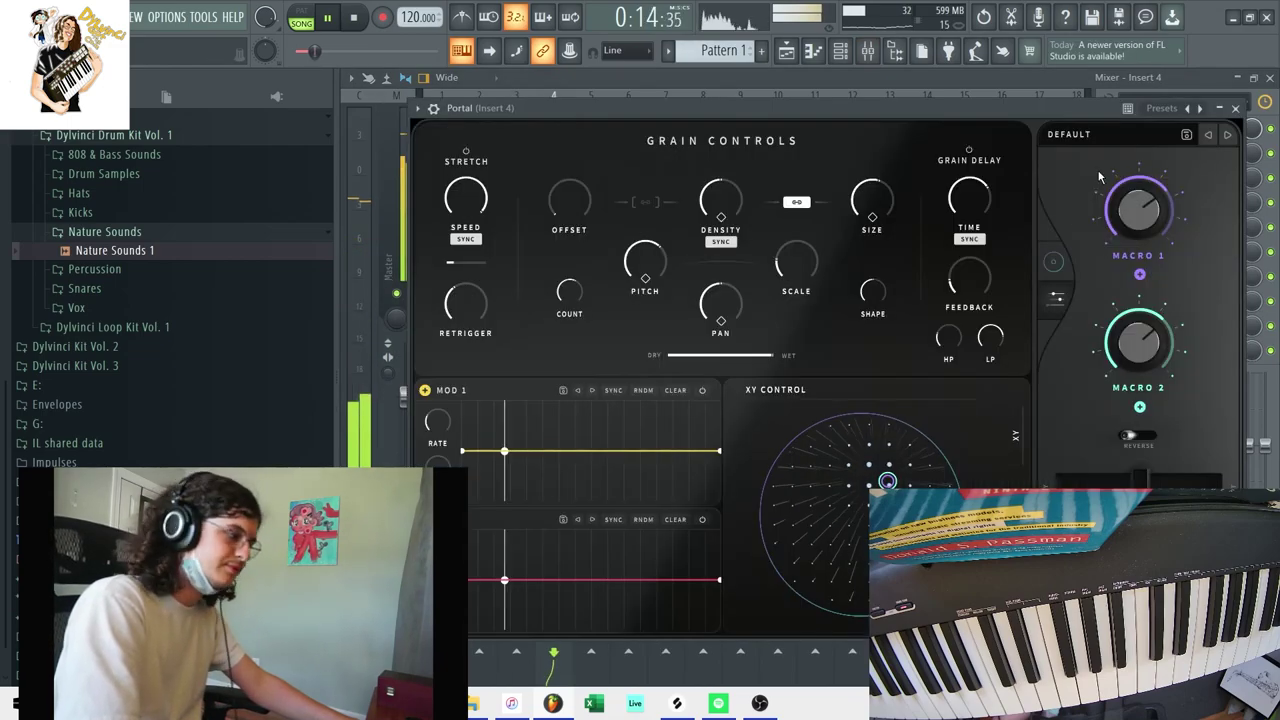
click(1268, 79)
click(1257, 82)
click(1269, 79)
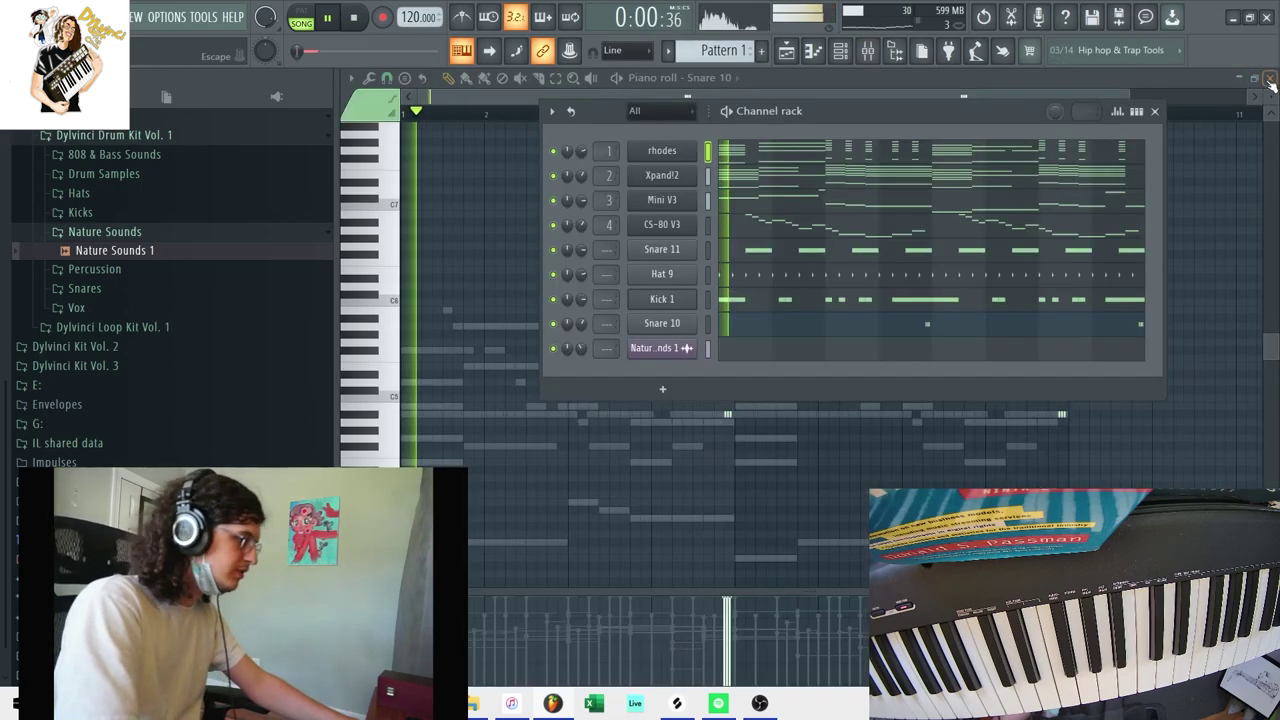
Close the Snare 10 piano roll and the Kick 1 channel settings, and move the channel rack lower.
click(1269, 79)
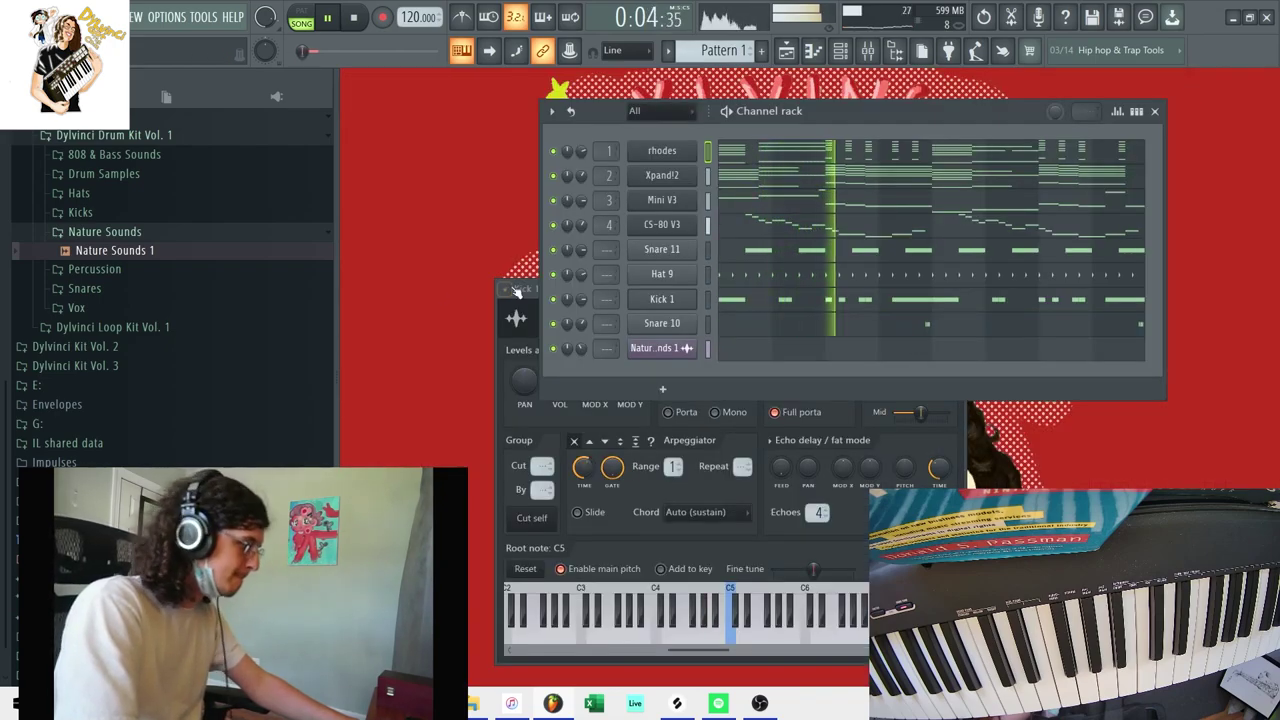
click(662, 294)
click(955, 289)
drag(886, 108, 890, 179)
Browse the installed VST3 generators in the plugin database for another instrument and stop playback.
scroll(120, 300, up, 5)
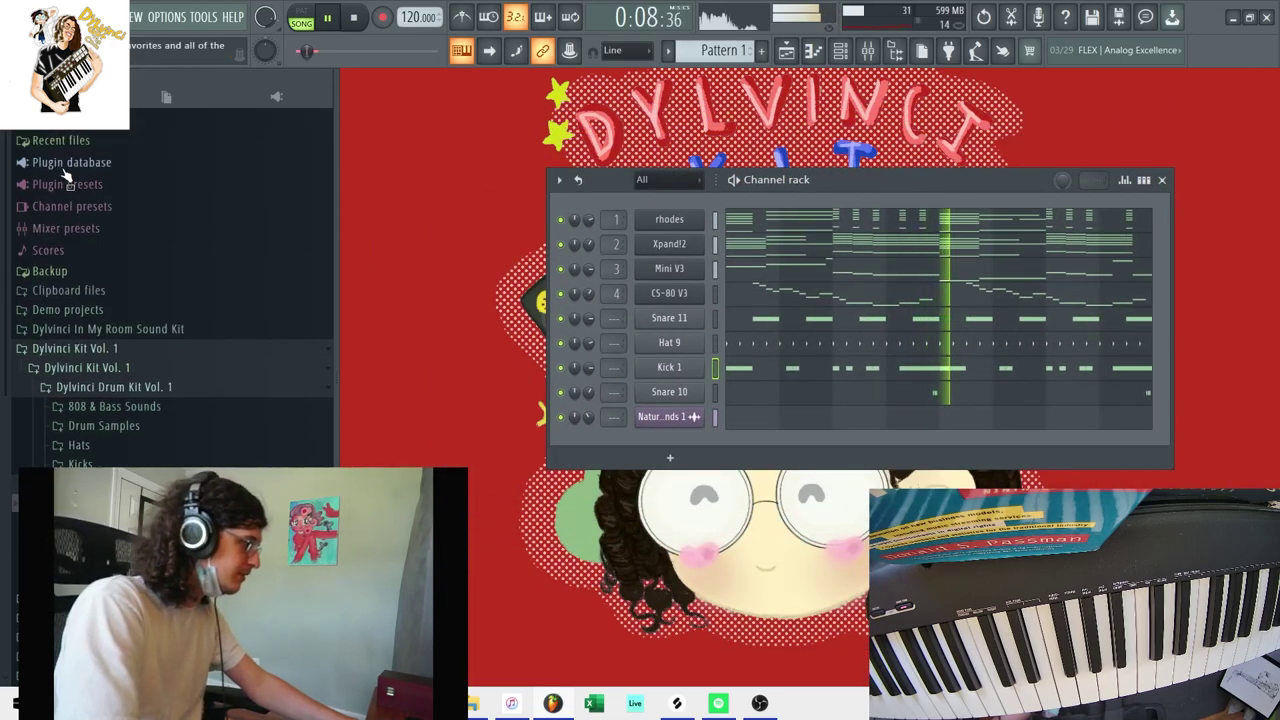
click(70, 162)
click(66, 222)
click(88, 263)
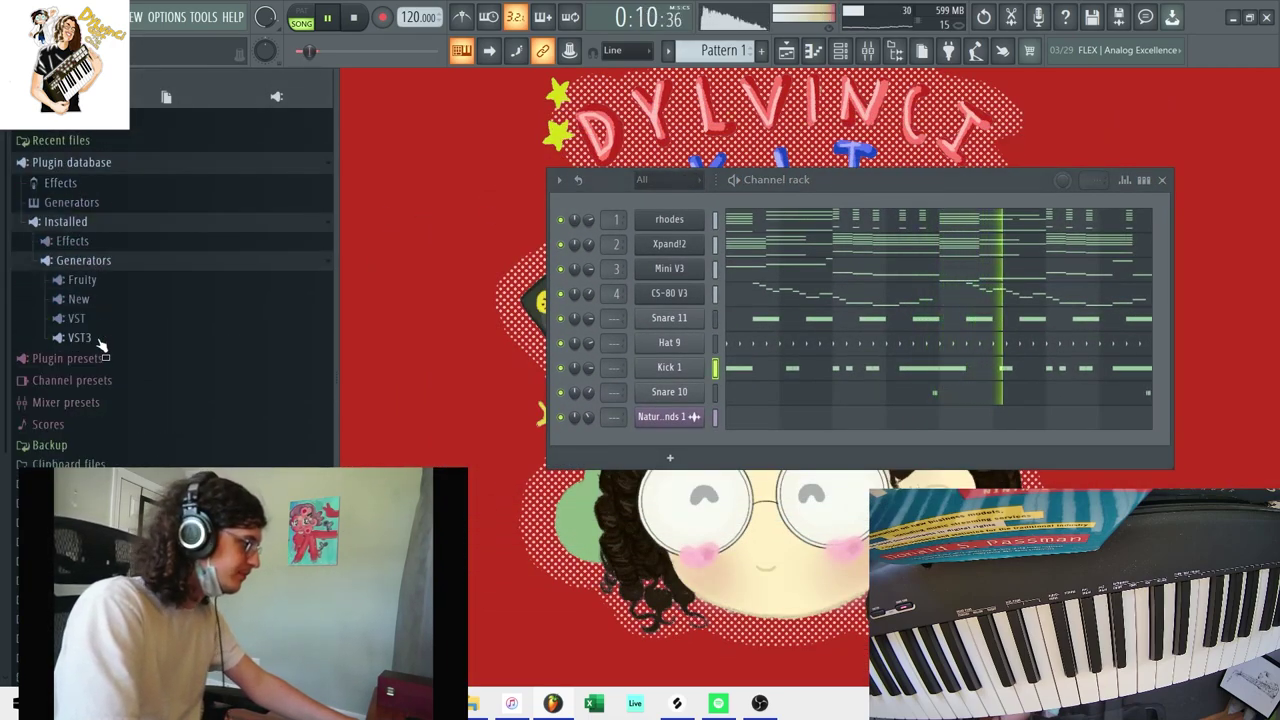
click(100, 339)
scroll(125, 292, down, 5)
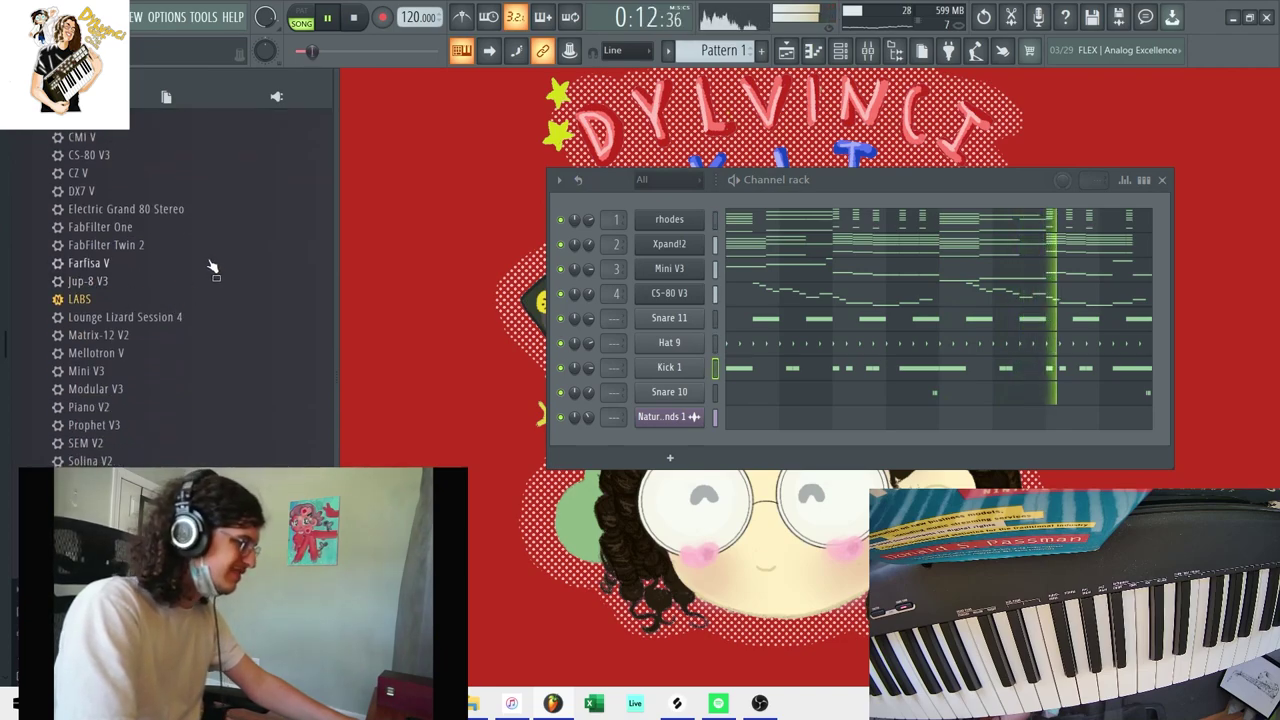
key(space)
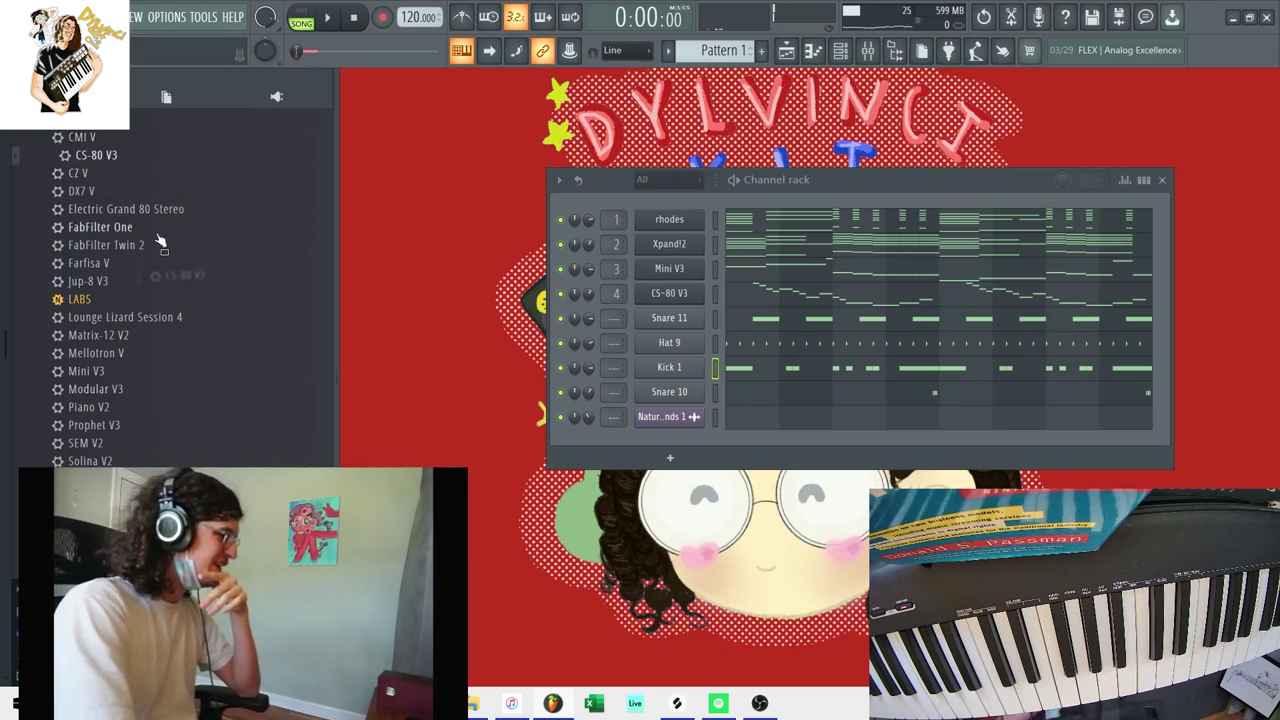
drag(160, 243, 150, 260)
Add Purity from the installed VST generators to the channel rack and load its Gbsn Clean preset from the guitar category.
scroll(142, 276, up, 4)
click(76, 245)
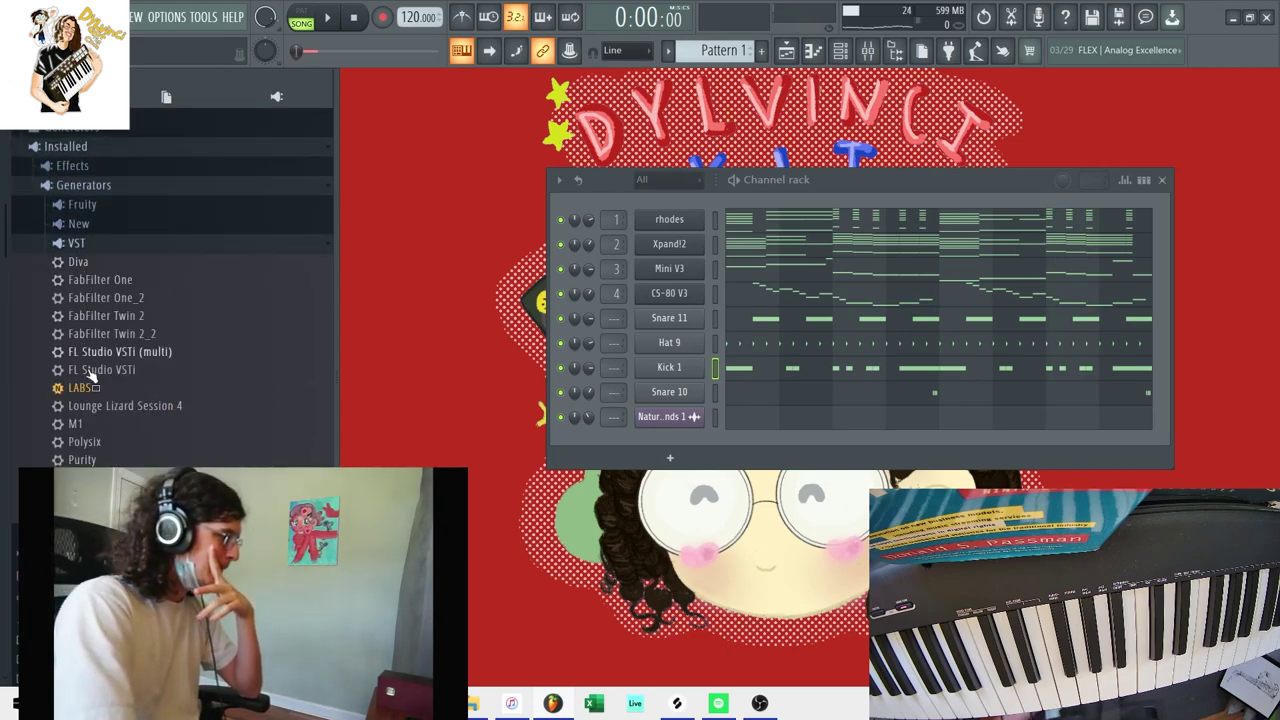
drag(627, 458, 687, 444)
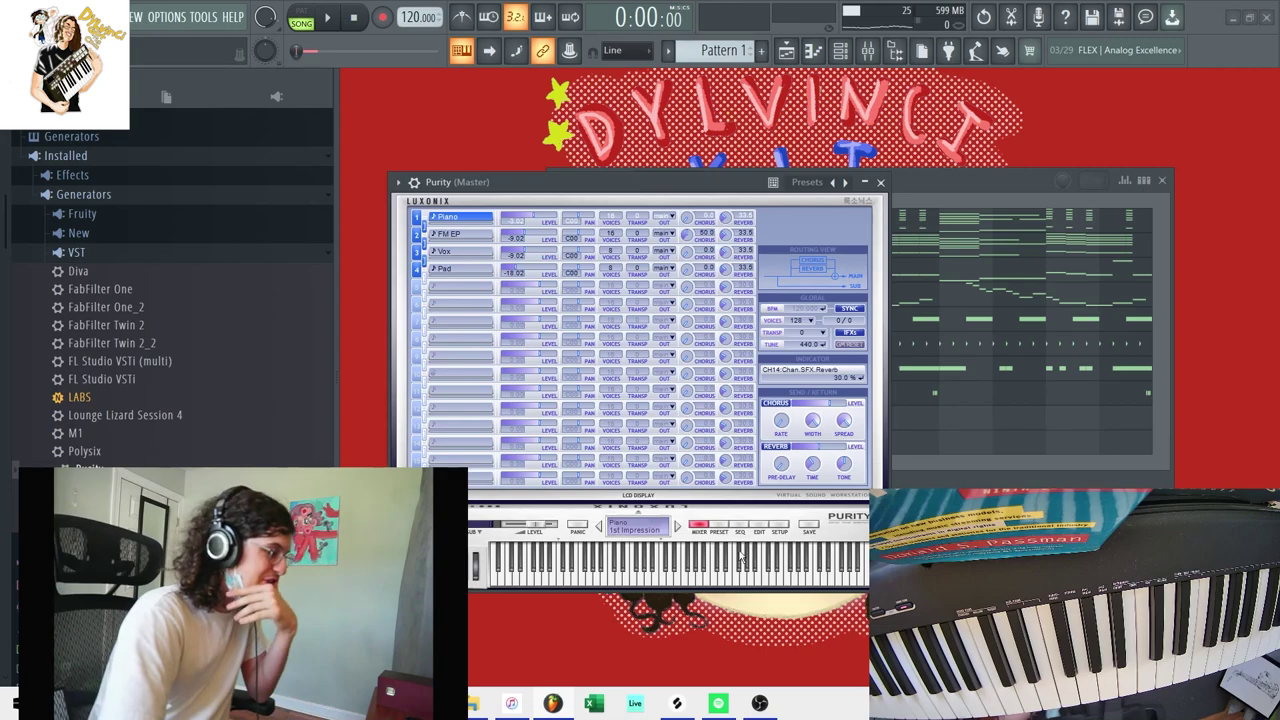
click(723, 528)
click(816, 319)
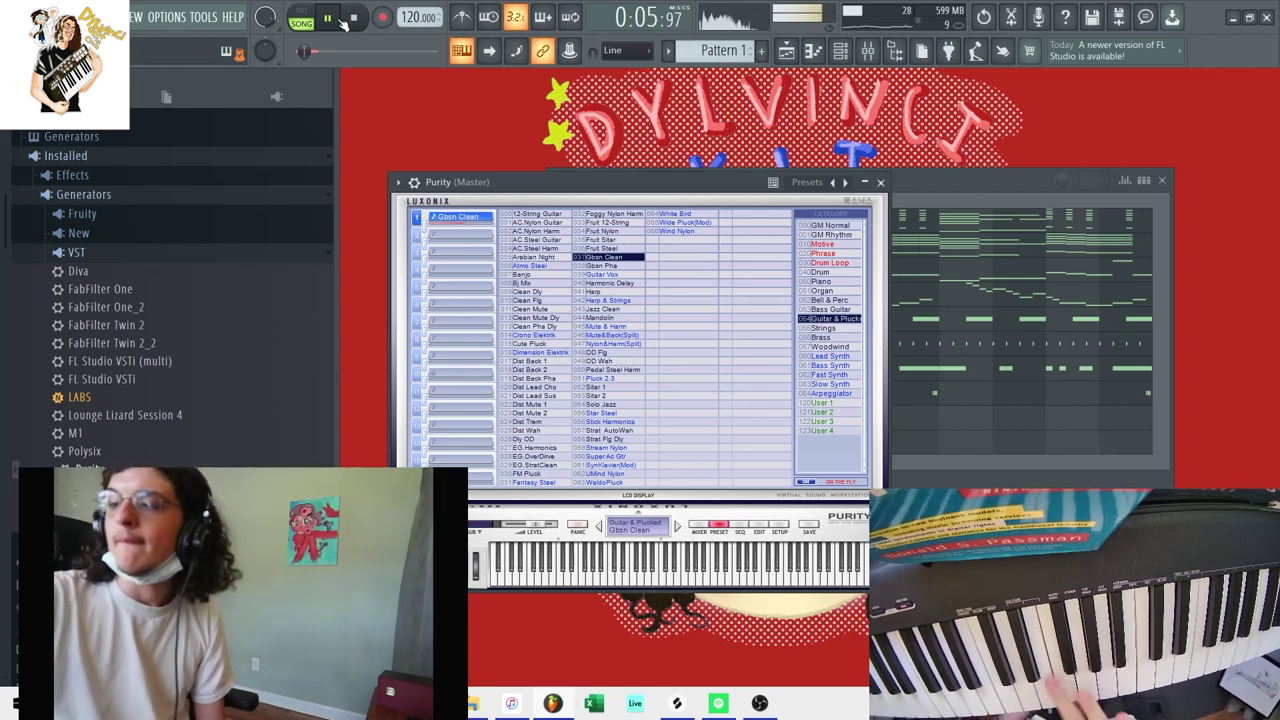
Record a plucked guitar melody into the Purity channel of Pattern 1, redoing the take once.
click(354, 17)
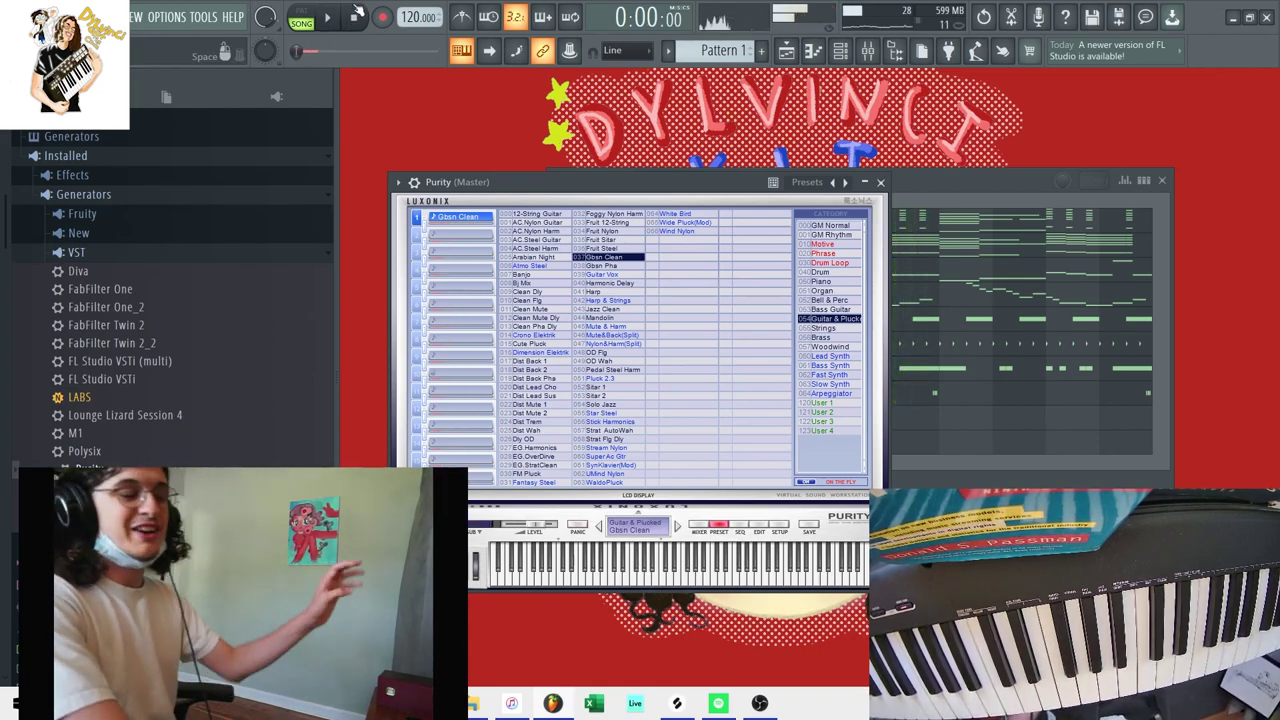
click(383, 17)
click(671, 448)
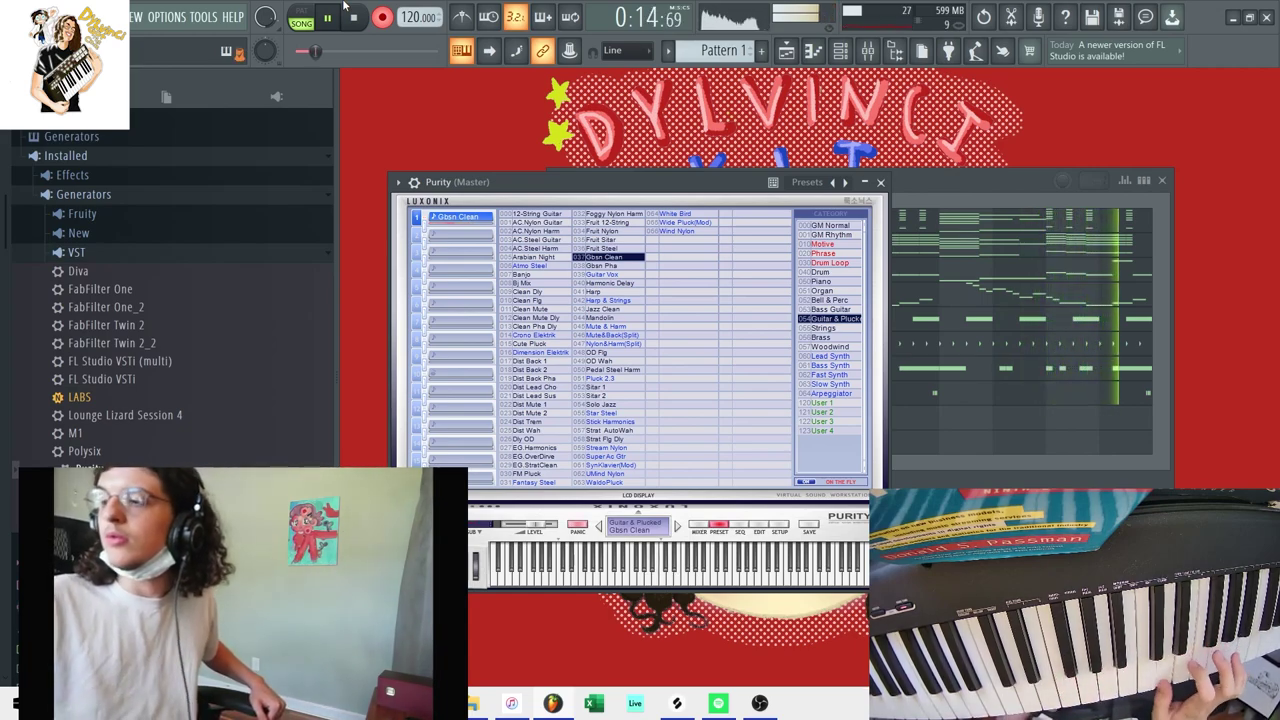
key(space)
key(space)
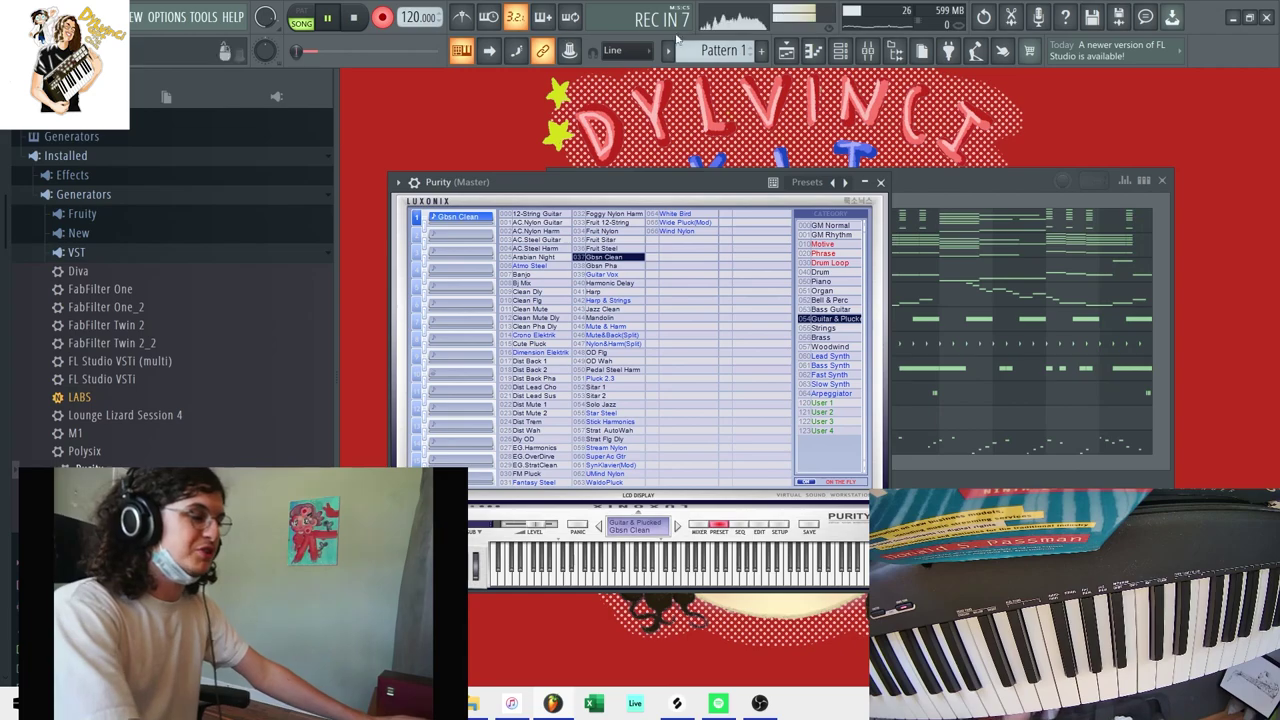
click(1005, 208)
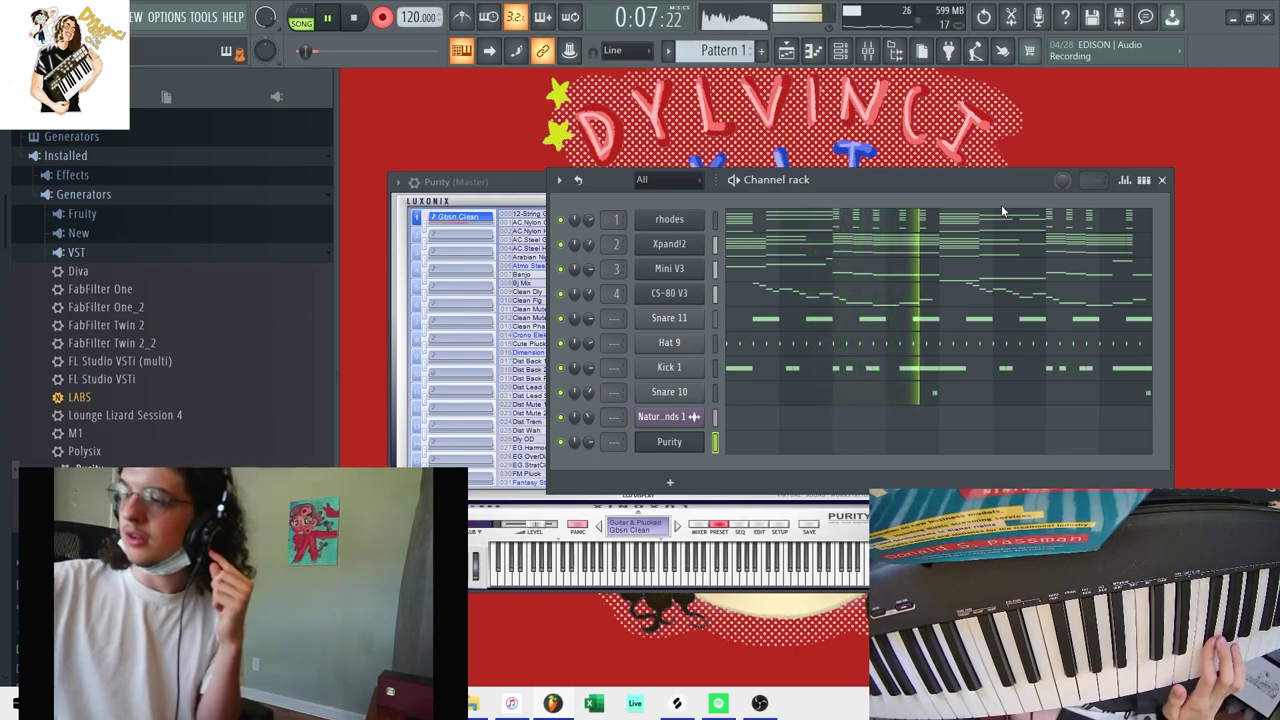
key(space)
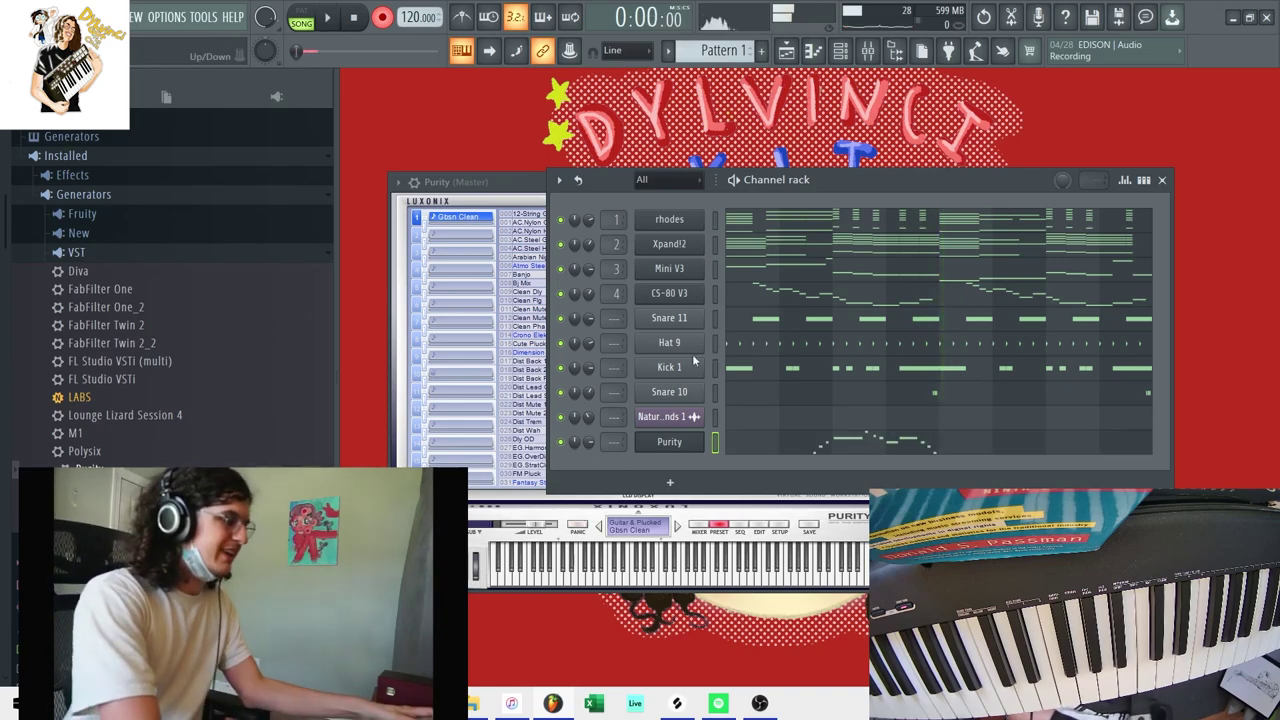
Duplicate the recorded Purity melody four bars further along in its piano roll, and close the piano roll.
right_click(708, 438)
click(722, 441)
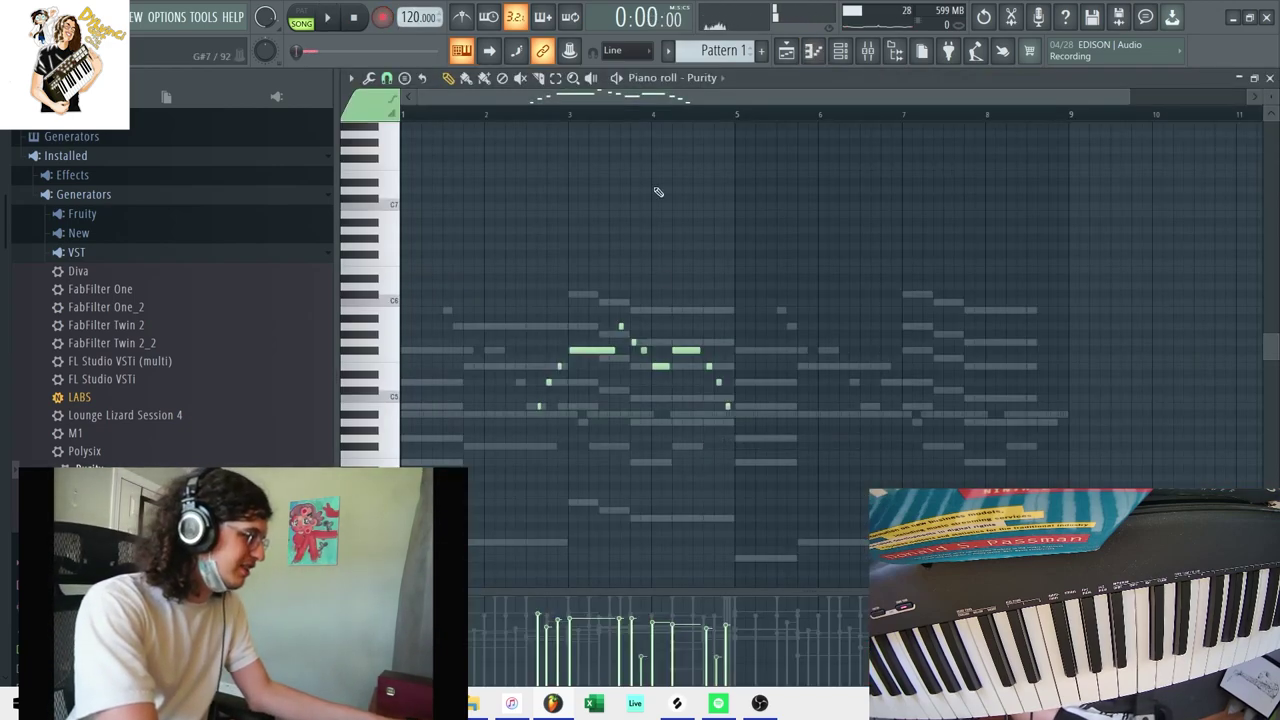
key(ctrl+b)
drag(737, 406, 845, 406)
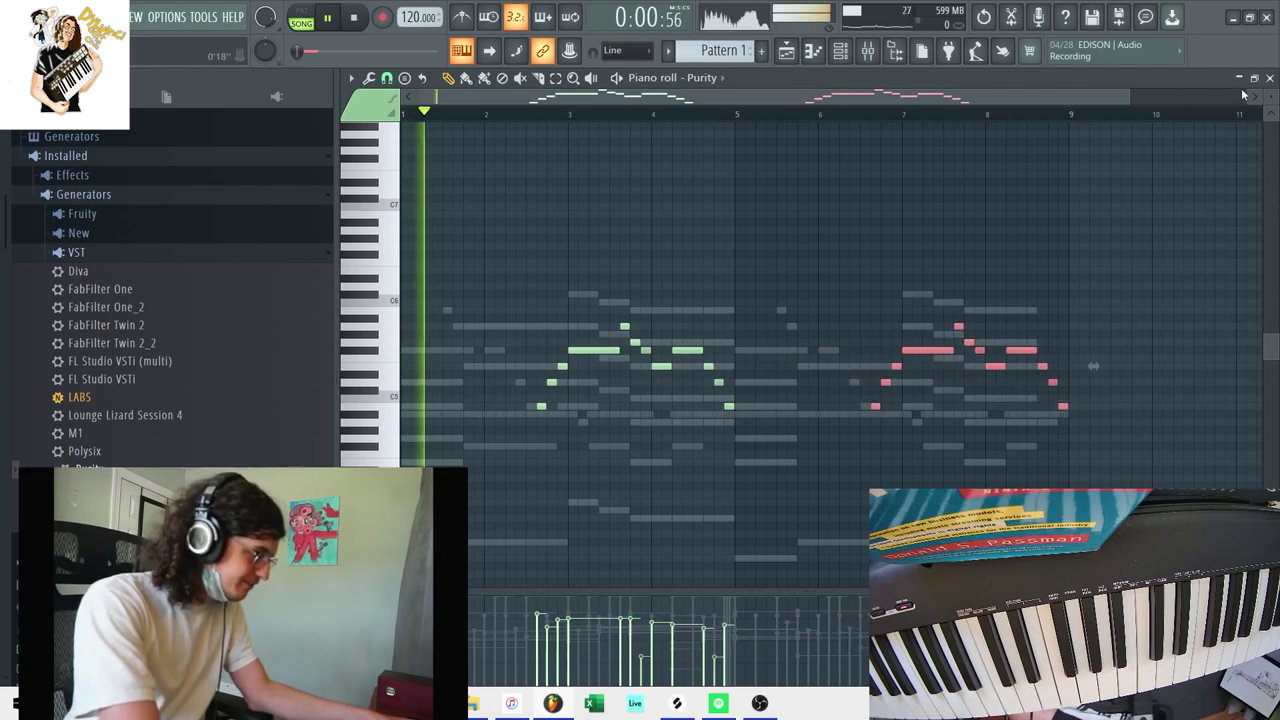
click(1270, 78)
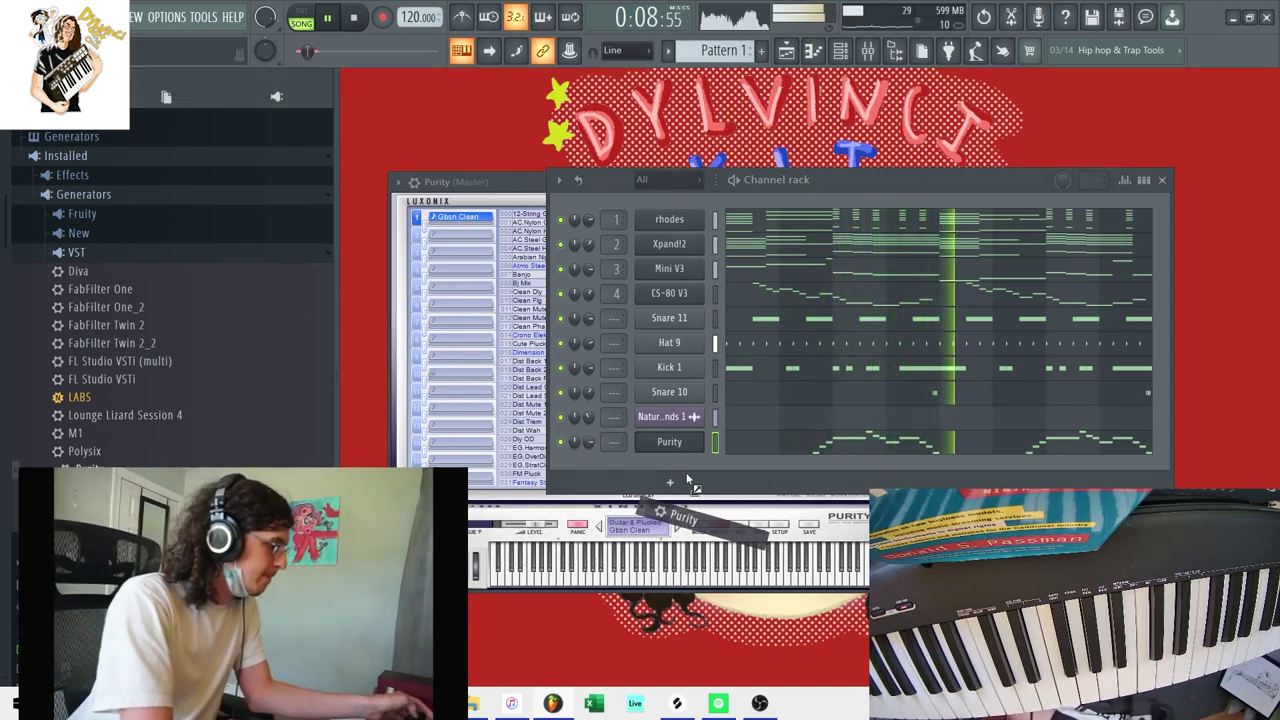
Add a second Purity instrument to the channel rack and audition its Bell & Perc presets, including Breath Bell 2.
click(669, 441)
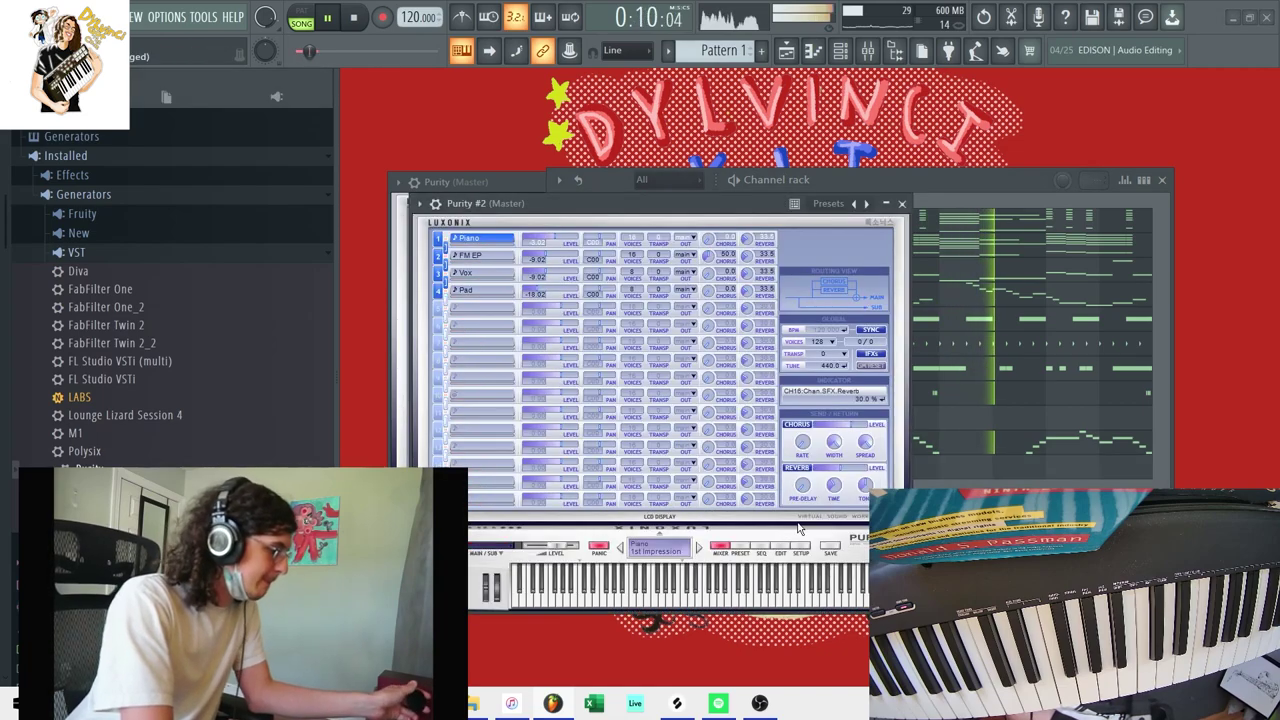
click(740, 545)
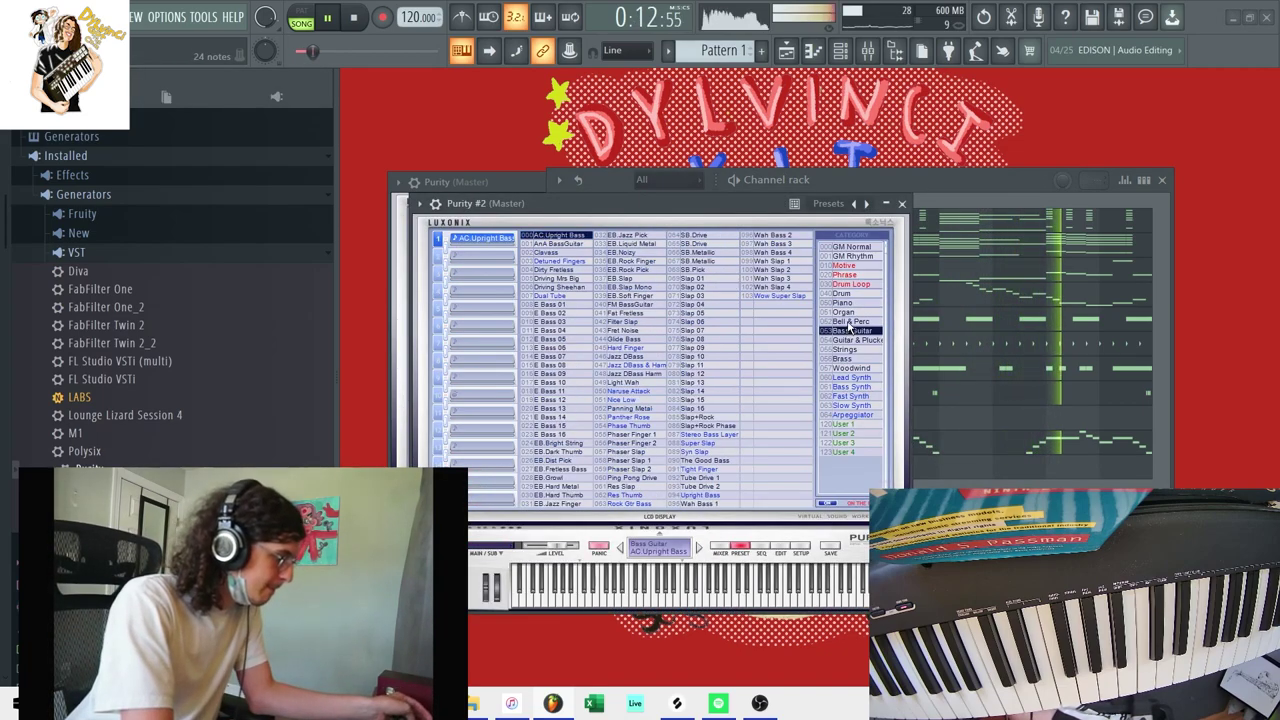
click(848, 321)
click(622, 341)
click(620, 347)
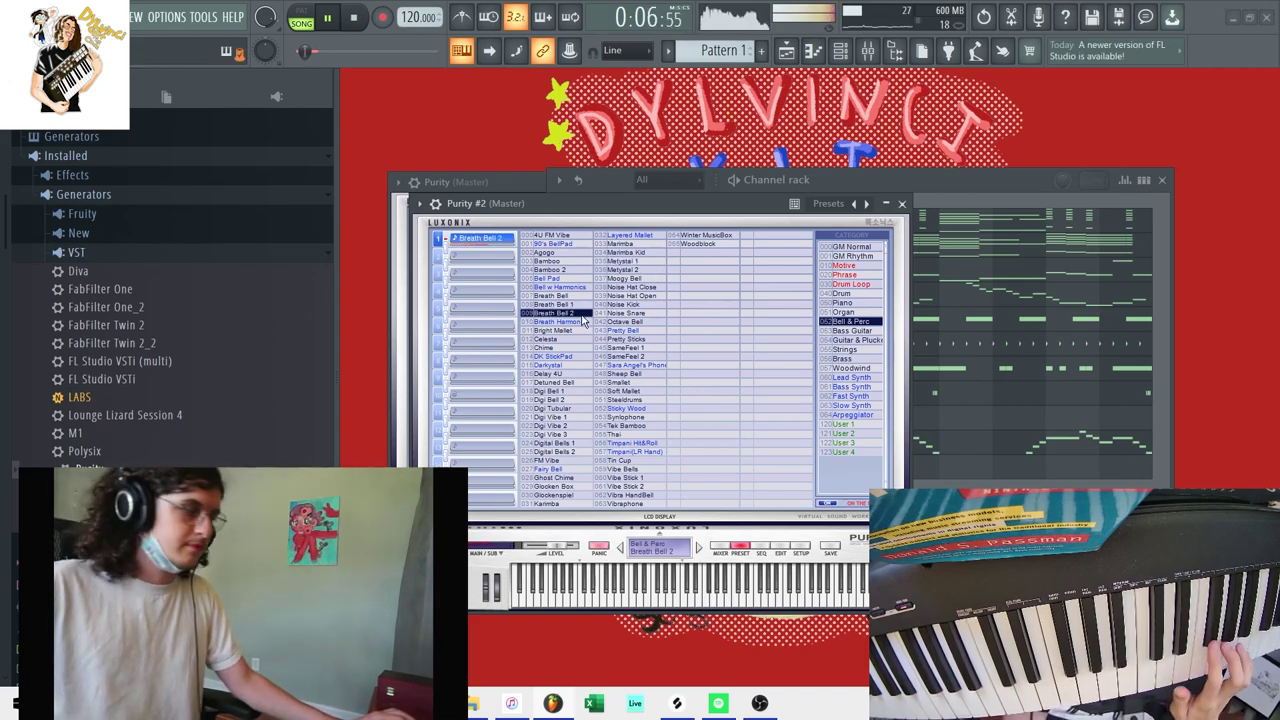
Audition Purity #2's GM Normal presets, including Glockenspiel and Flute, and load Ice Rain.
click(850, 246)
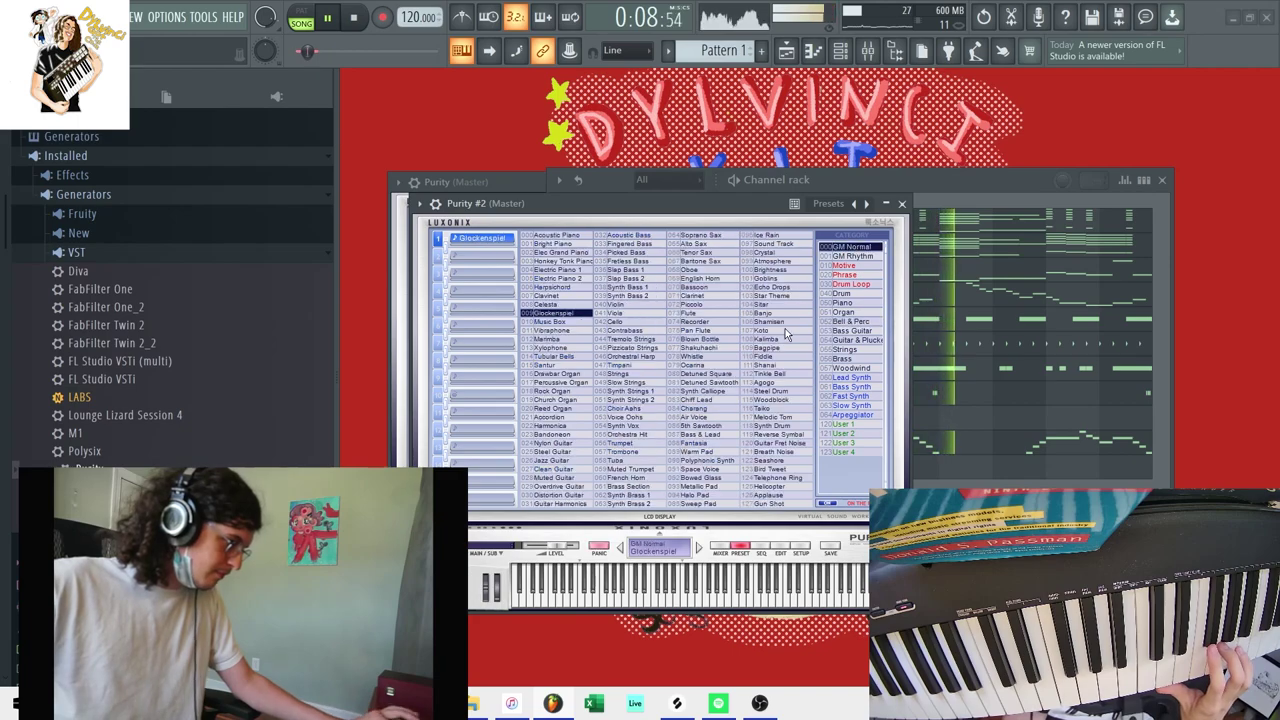
click(736, 314)
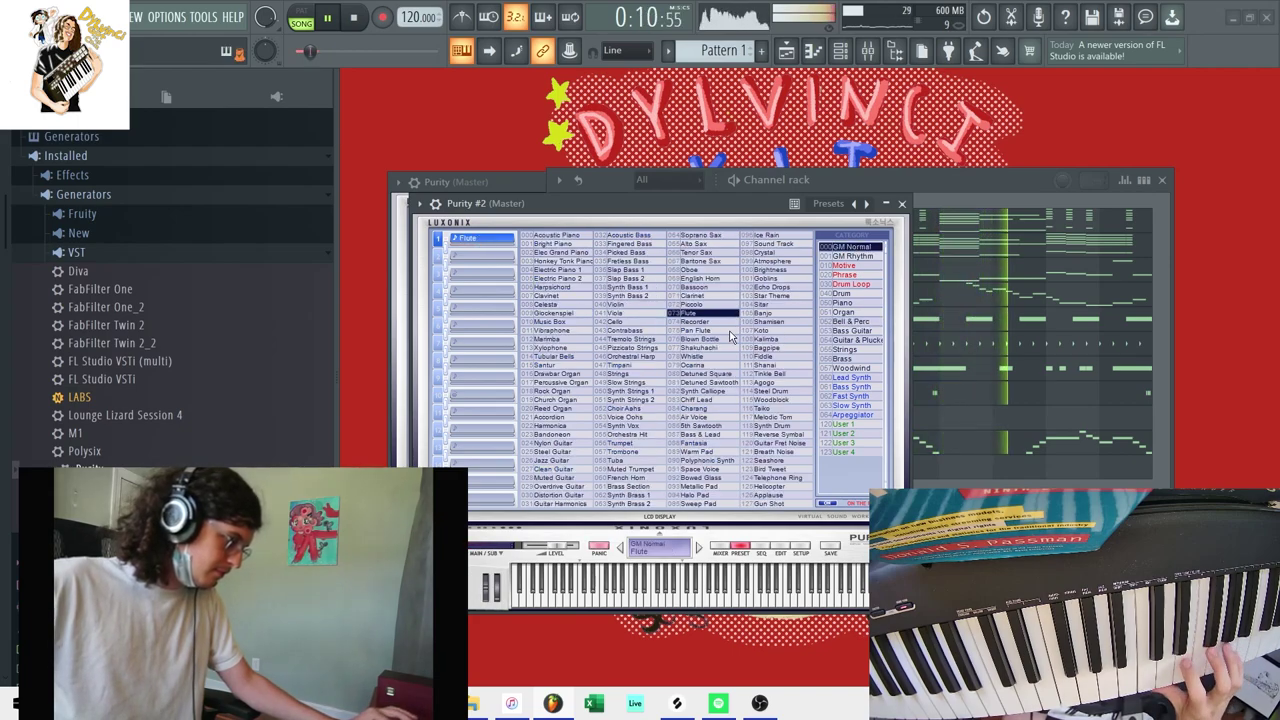
click(772, 270)
click(780, 236)
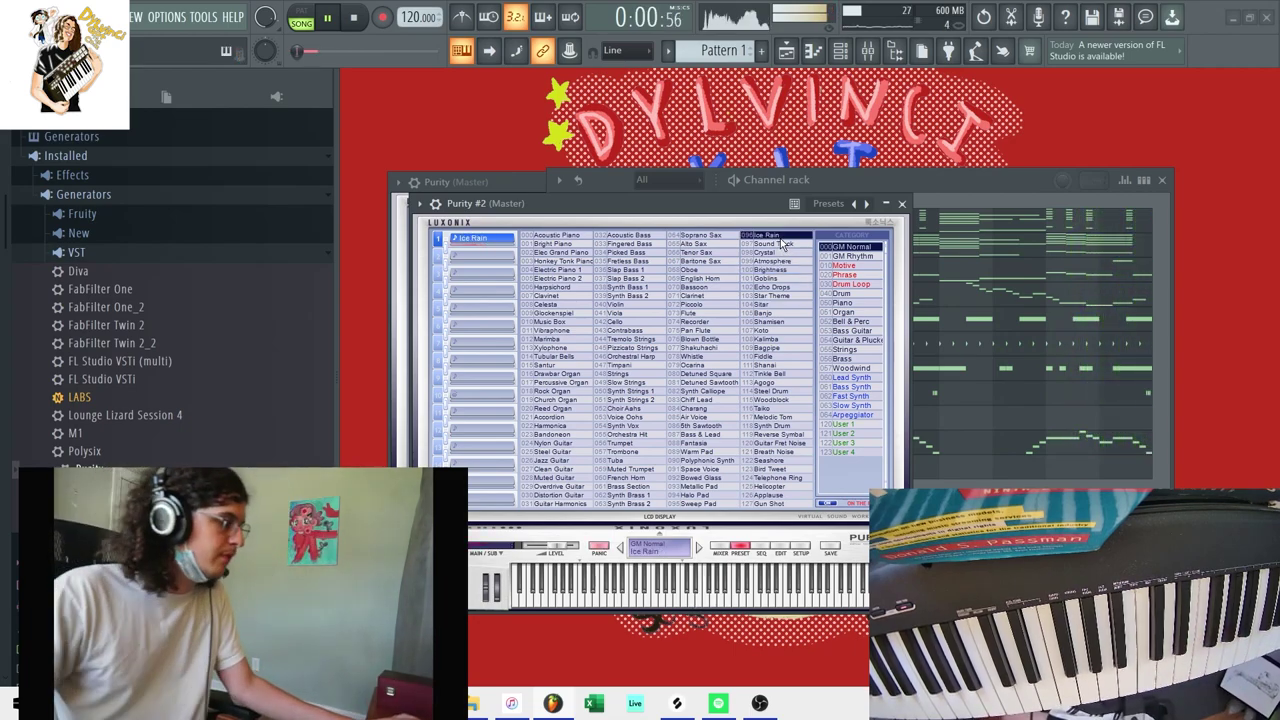
Record an Ice Rain melody into the Purity #2 channel, open its piano roll and stop recording.
click(381, 18)
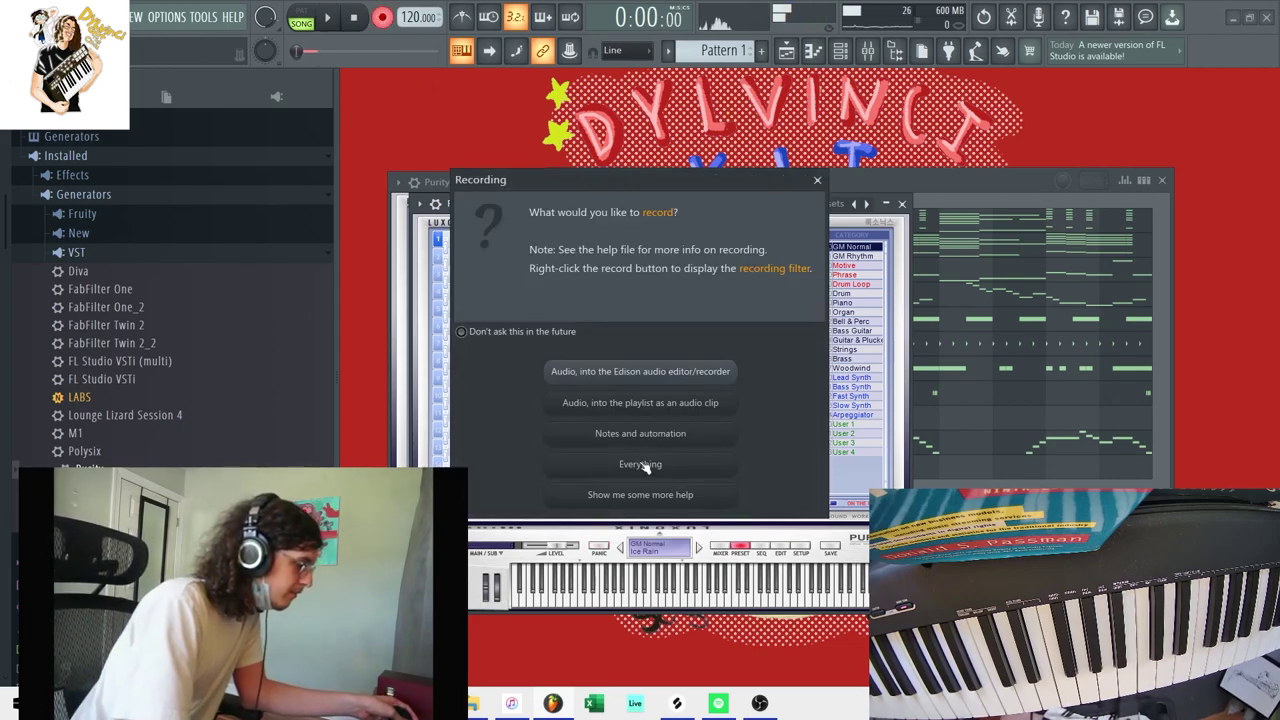
click(635, 449)
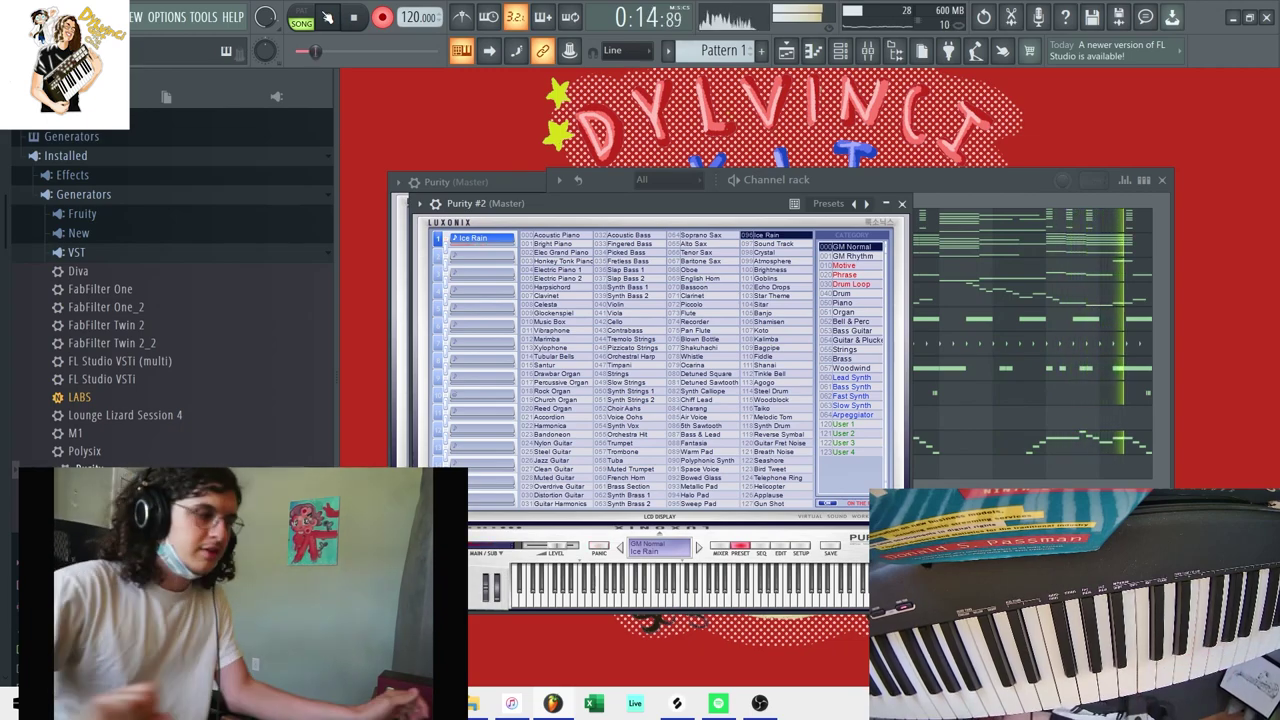
click(850, 181)
right_click(695, 466)
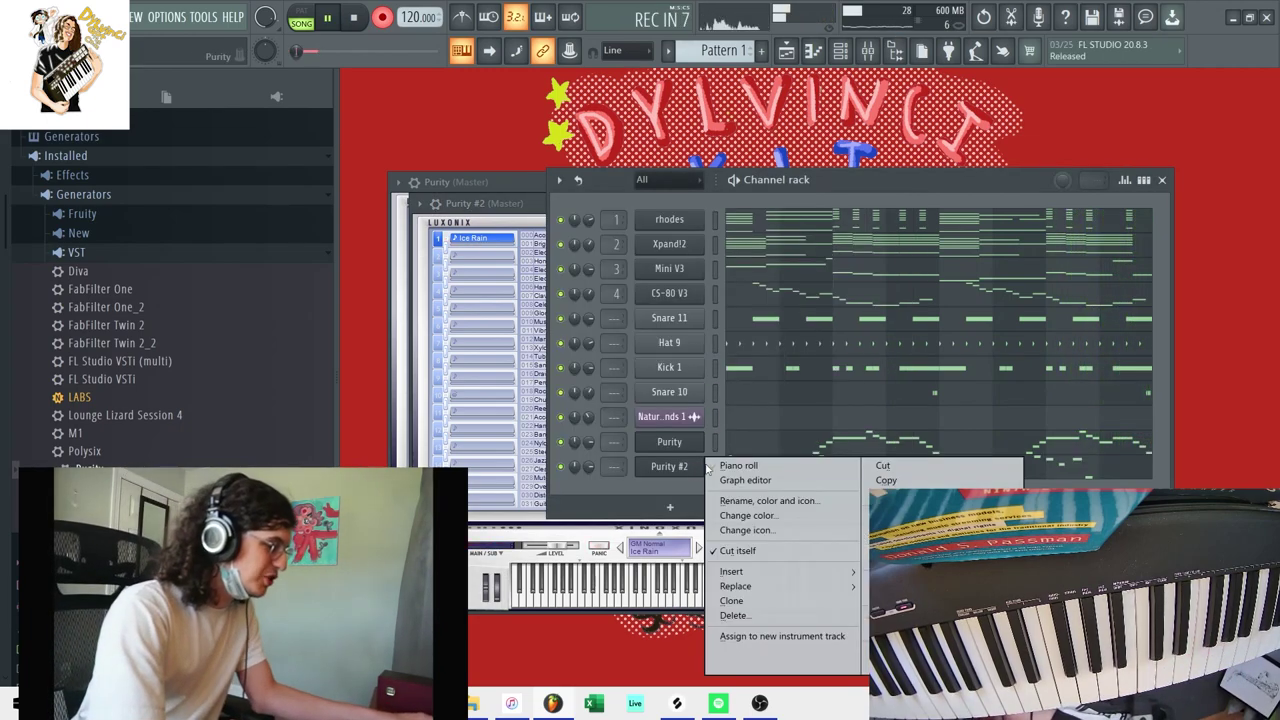
click(726, 465)
key(space)
Delete the Purity #2 notes in the first four bars and copy the phrase starting at bar 5 to bar 1.
drag(691, 432, 157, 237)
key(Delete)
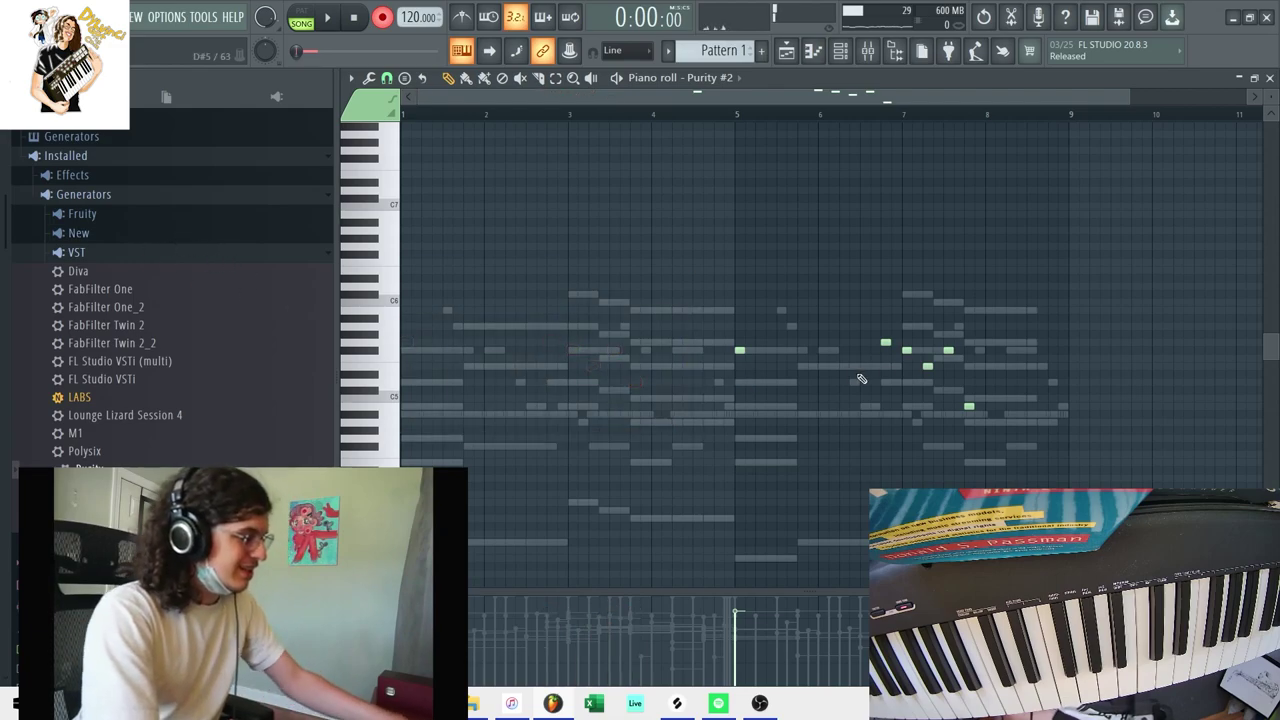
key(ctrl+b)
drag(965, 374, 383, 357)
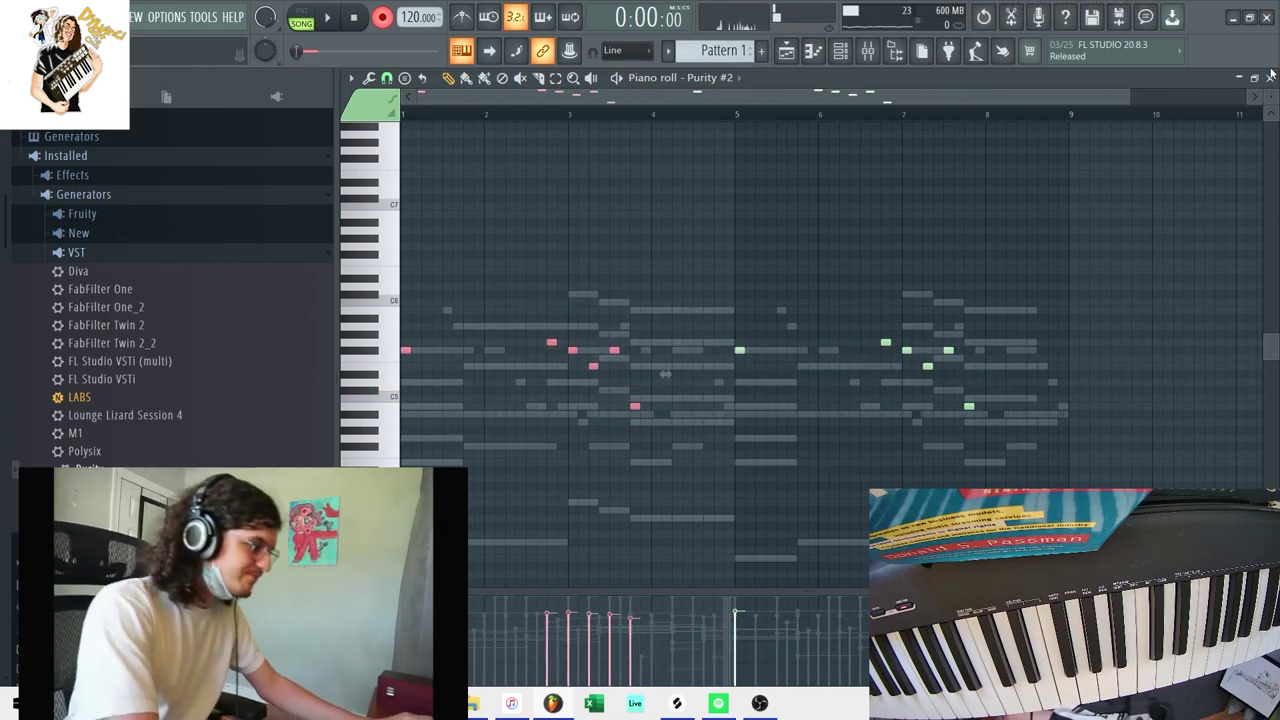
Select the channels from Snare 11 to Purity #2 and route them to mixer tracks starting at Insert 5.
key(F7)
drag(714, 320, 716, 462)
click(867, 52)
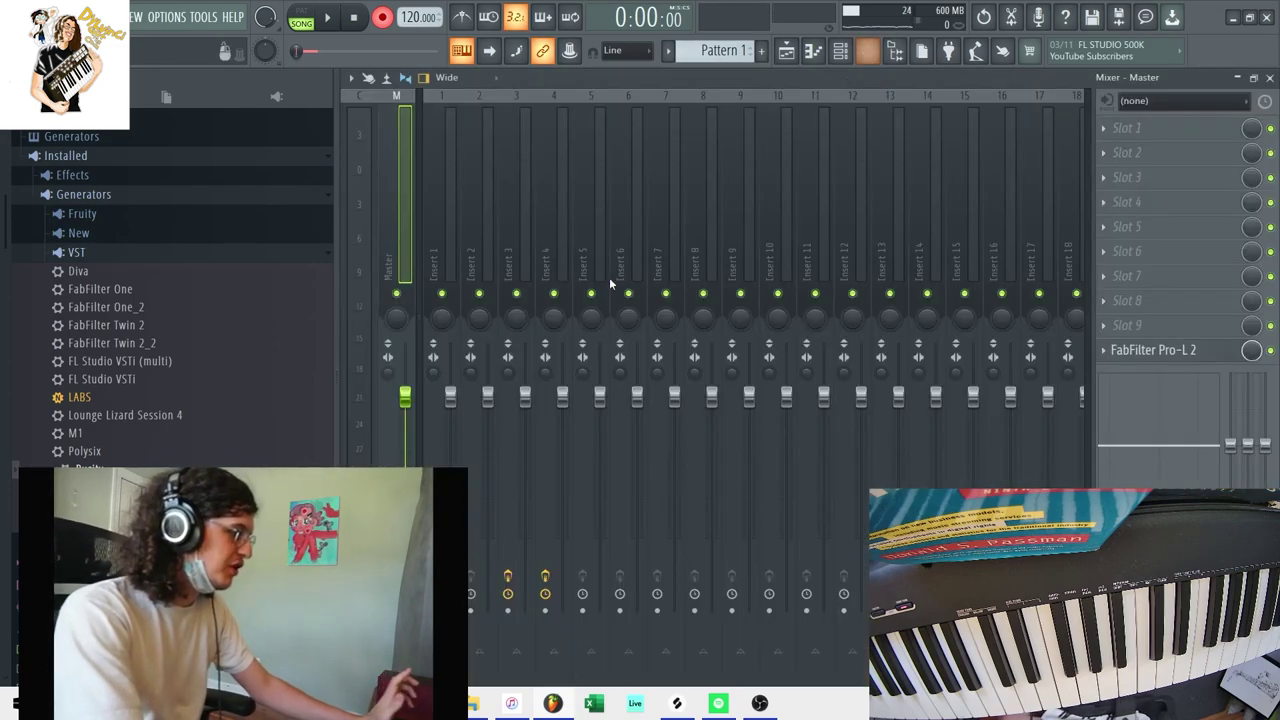
right_click(599, 259)
mouse_move(720, 251)
click(850, 262)
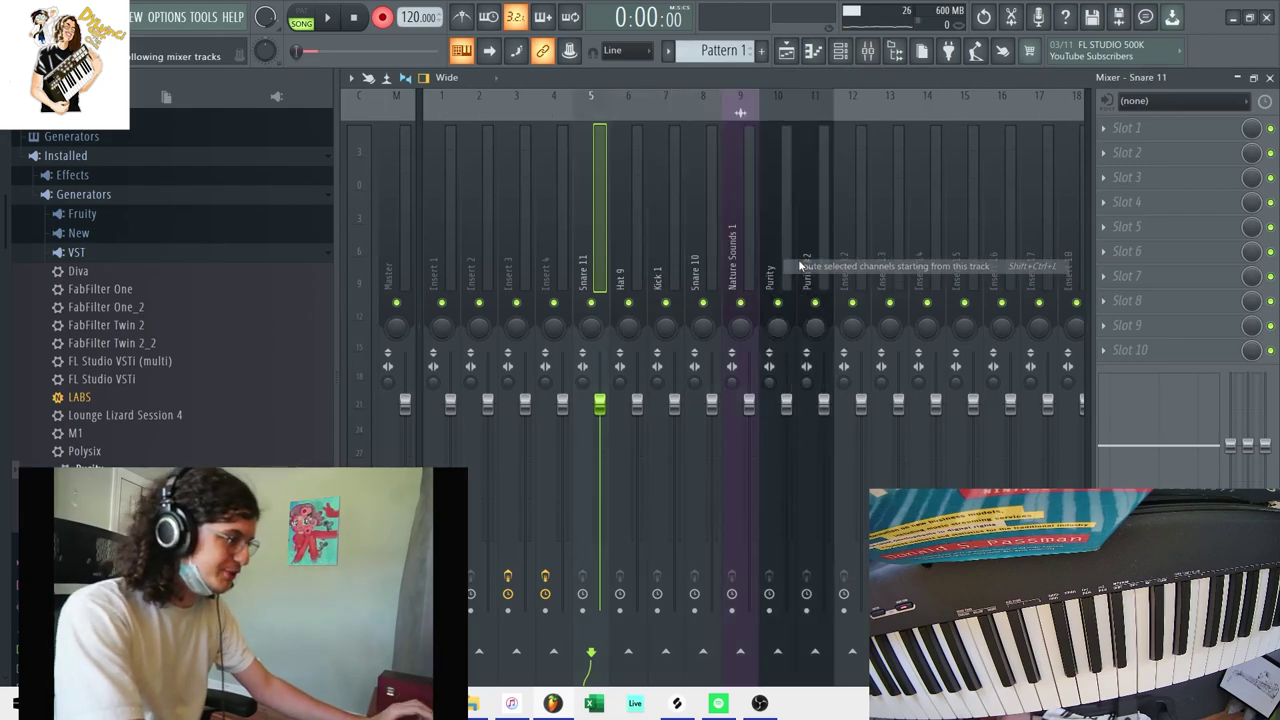
Solo the Purity mixer track, play the song and unmute the Purity #2 track alongside it.
right_click(778, 302)
key(space)
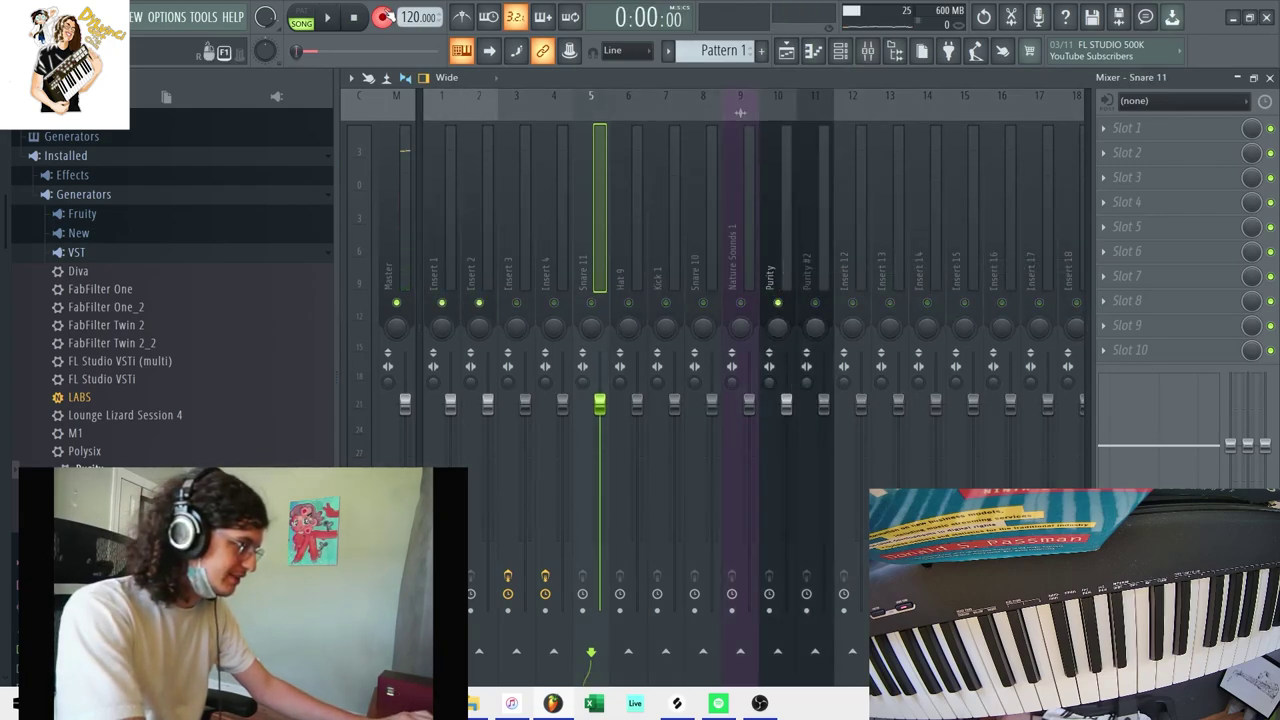
click(817, 304)
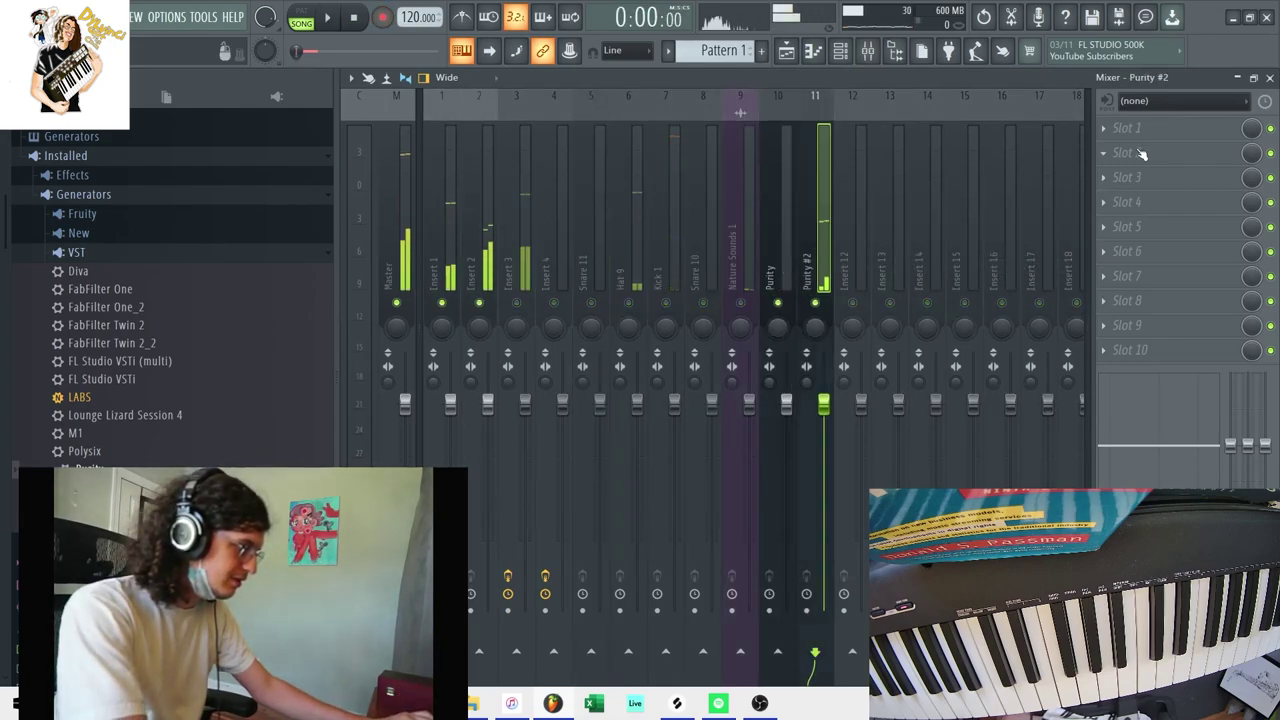
Load RC-20 Retro Color in slot 1 of Purity #2, turn off its vinyl noise module and set Magnetic to 44%.
click(1125, 129)
click(859, 175)
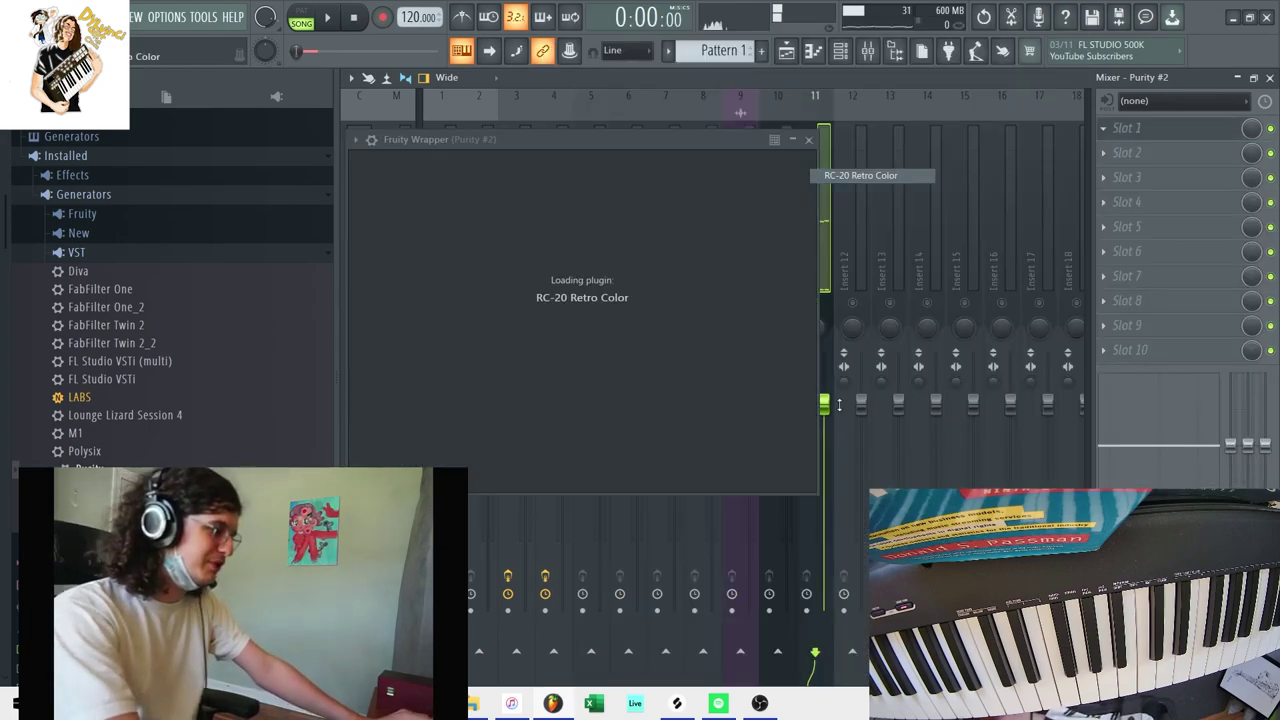
mouse_move(742, 451)
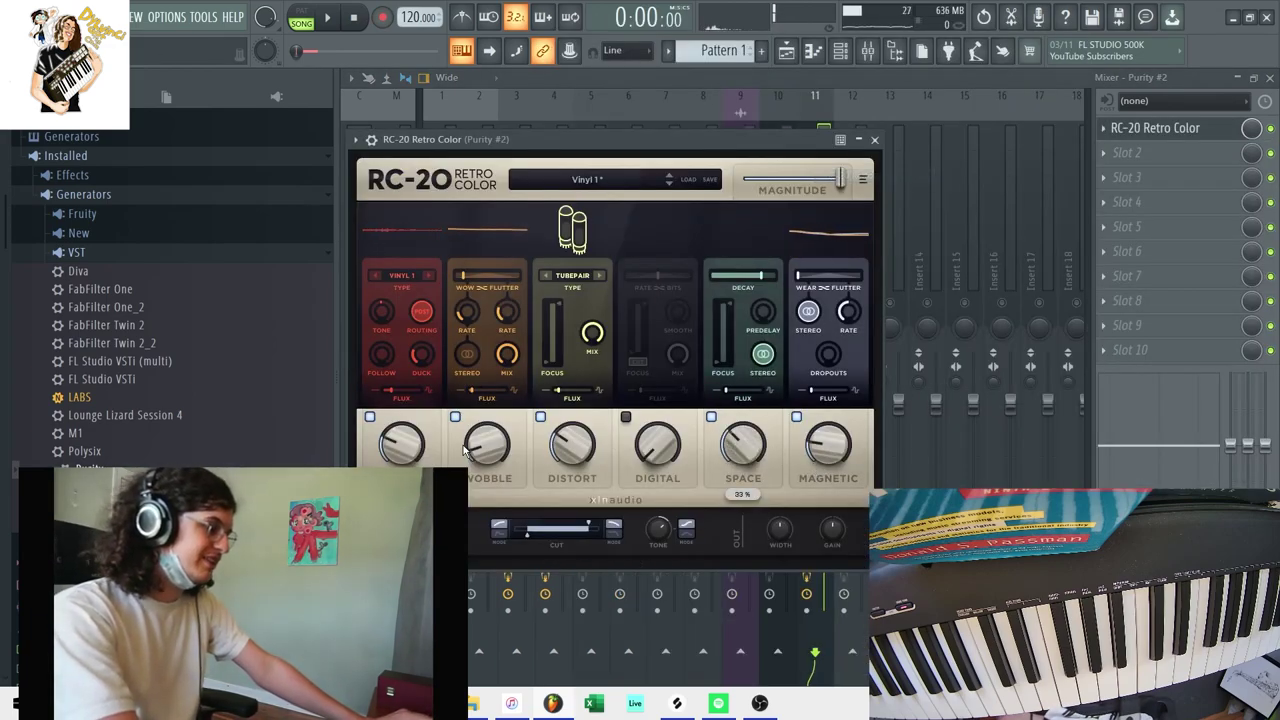
click(369, 418)
drag(828, 446, 832, 388)
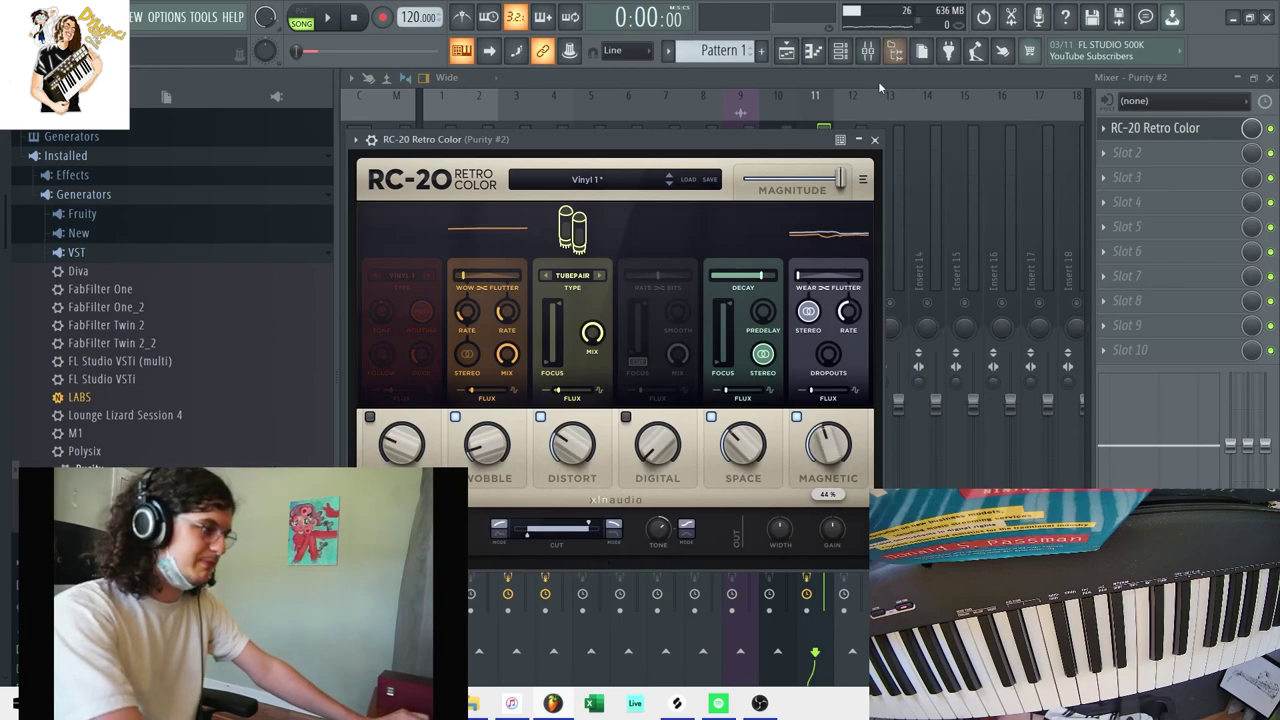
click(874, 139)
Load FabFilter Volcano 2 in slot 2 of Purity #2 and lower its low-pass filter's cutoff and peak during playback.
click(1122, 177)
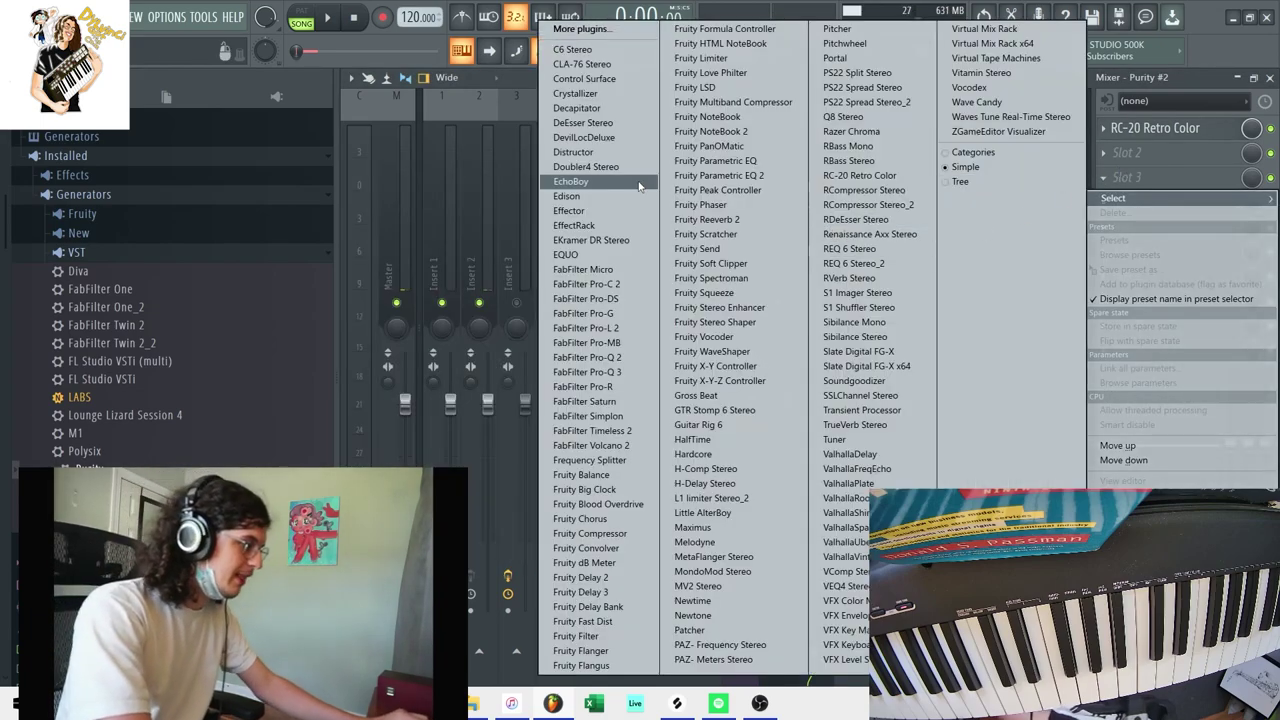
click(589, 445)
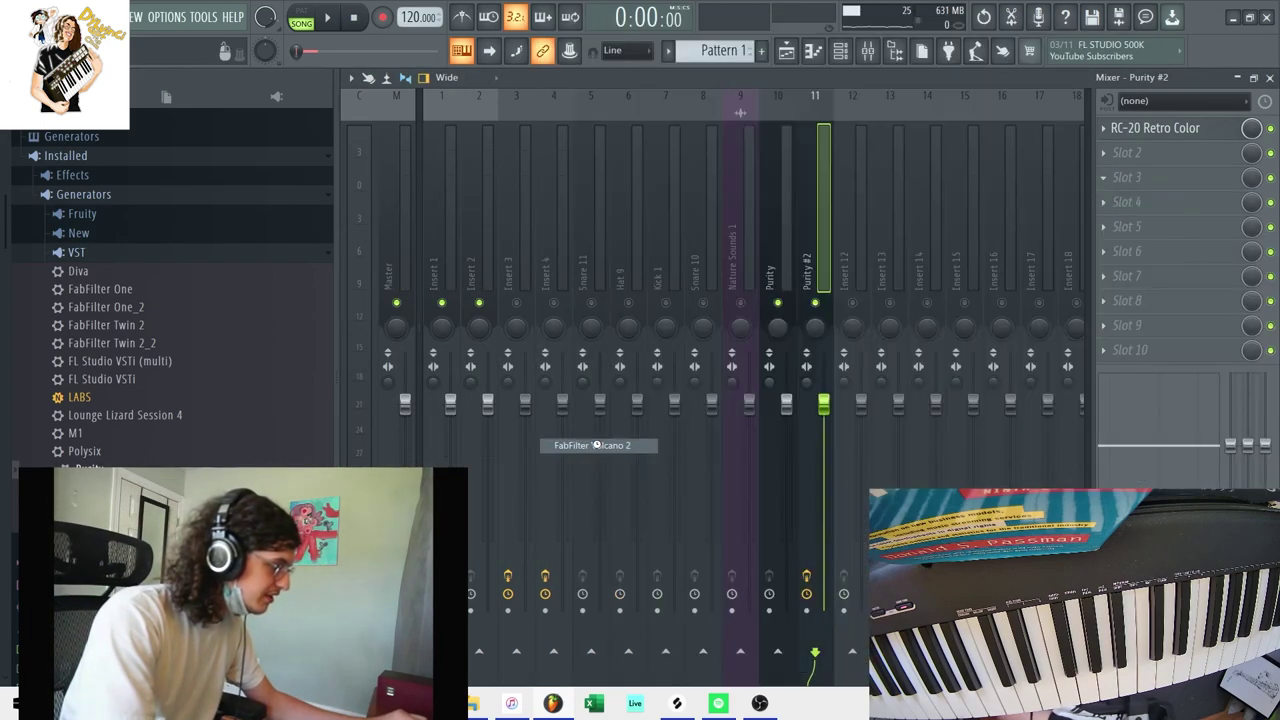
key(space)
drag(672, 268, 630, 280)
scroll(1155, 185, up, 1)
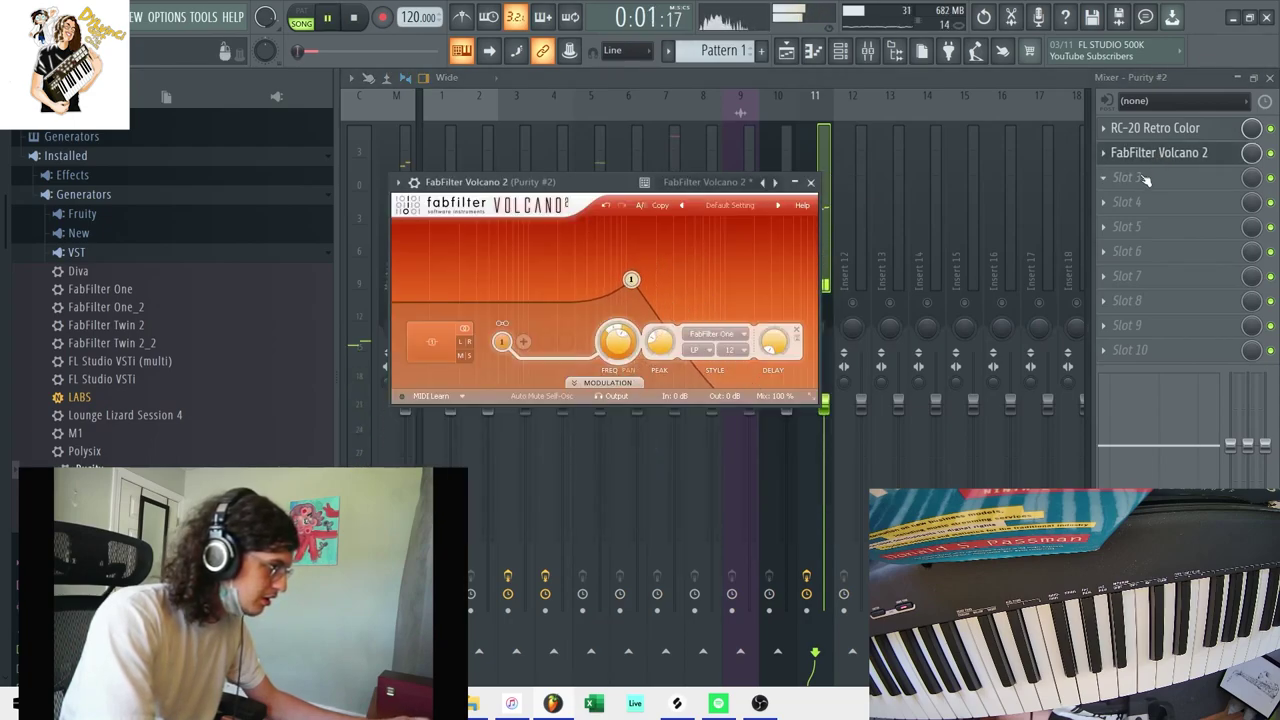
Load FabFilter Saturn in slot 3 of Purity #2 with its default setting.
click(1146, 180)
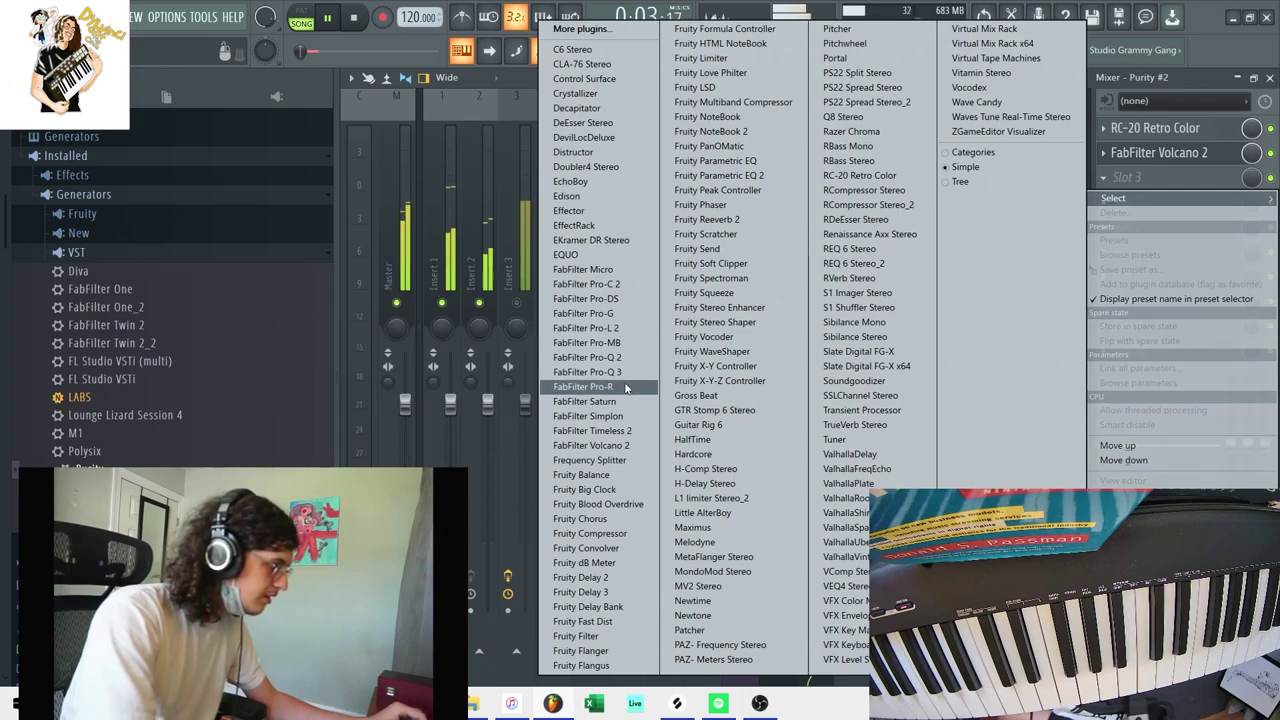
click(618, 410)
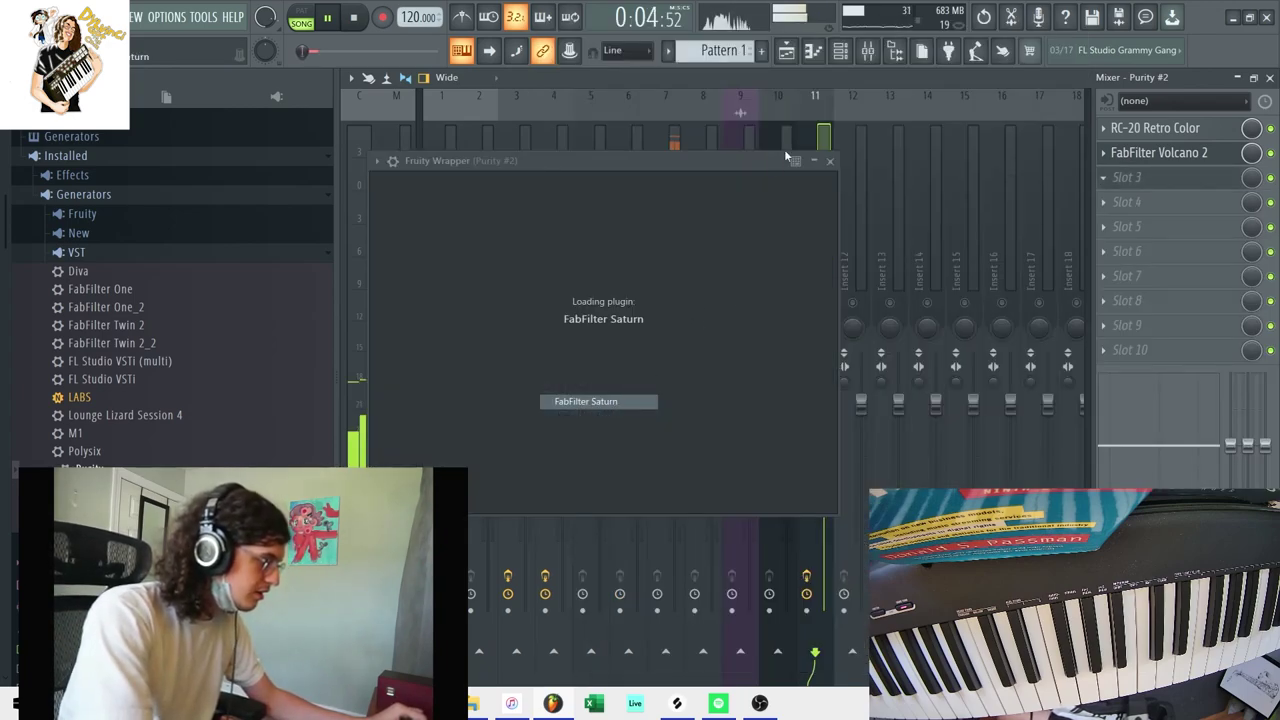
click(779, 145)
click(816, 275)
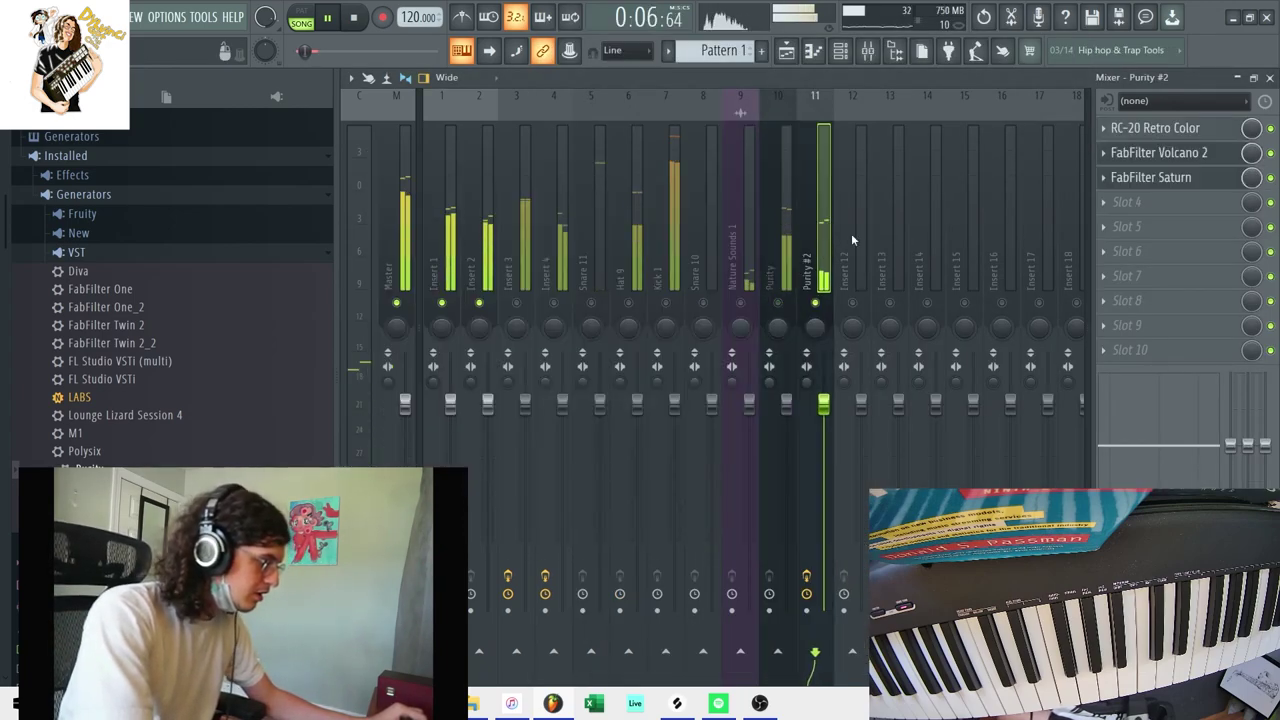
Load Fruity Chorus in slot 4 of Purity #2, bypass it and stop playback.
click(1127, 202)
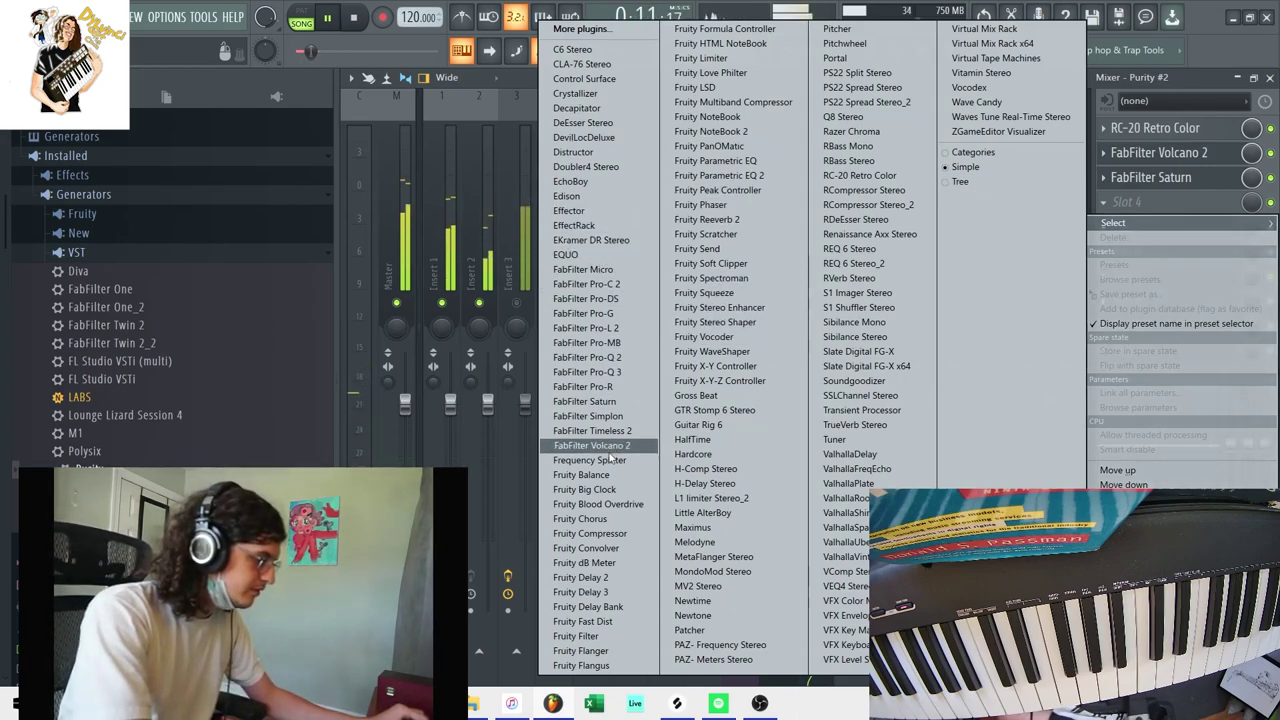
click(580, 518)
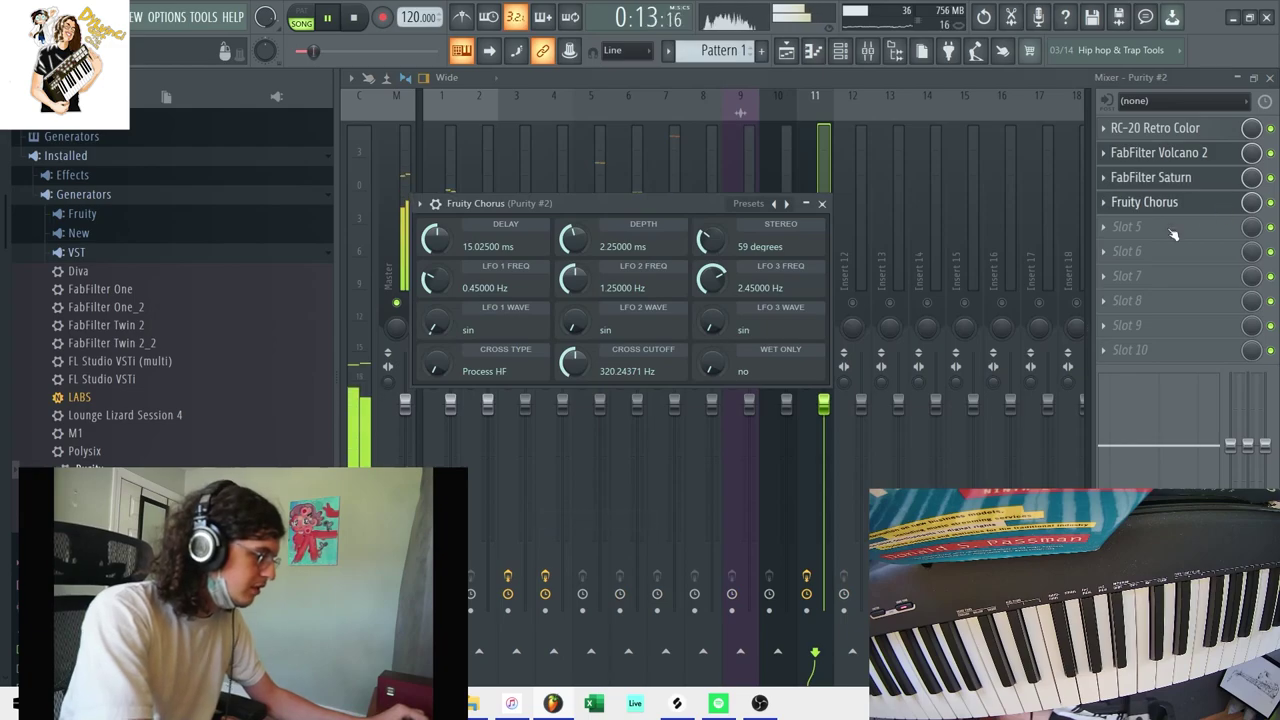
click(1272, 200)
click(822, 204)
key(space)
Load RC-20 Retro Color in slot 1 of the Purity mixer track and turn off its noise module while playing the song.
click(779, 248)
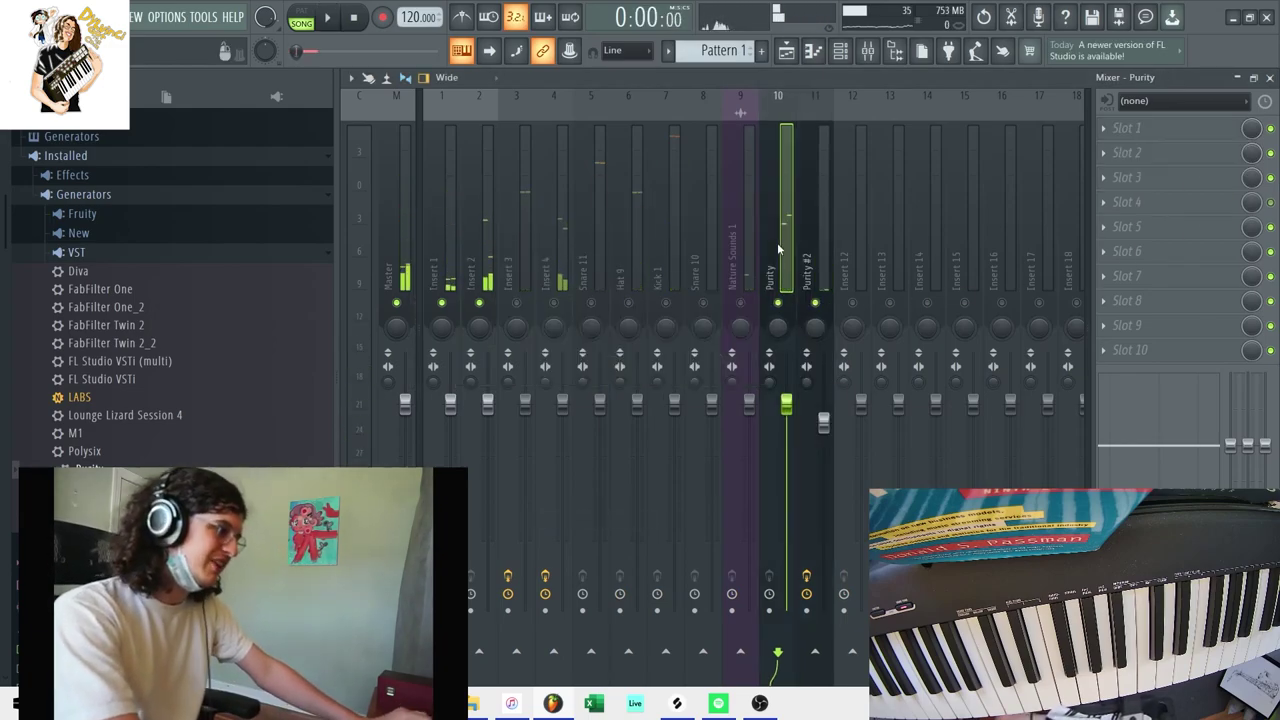
click(1149, 120)
click(870, 170)
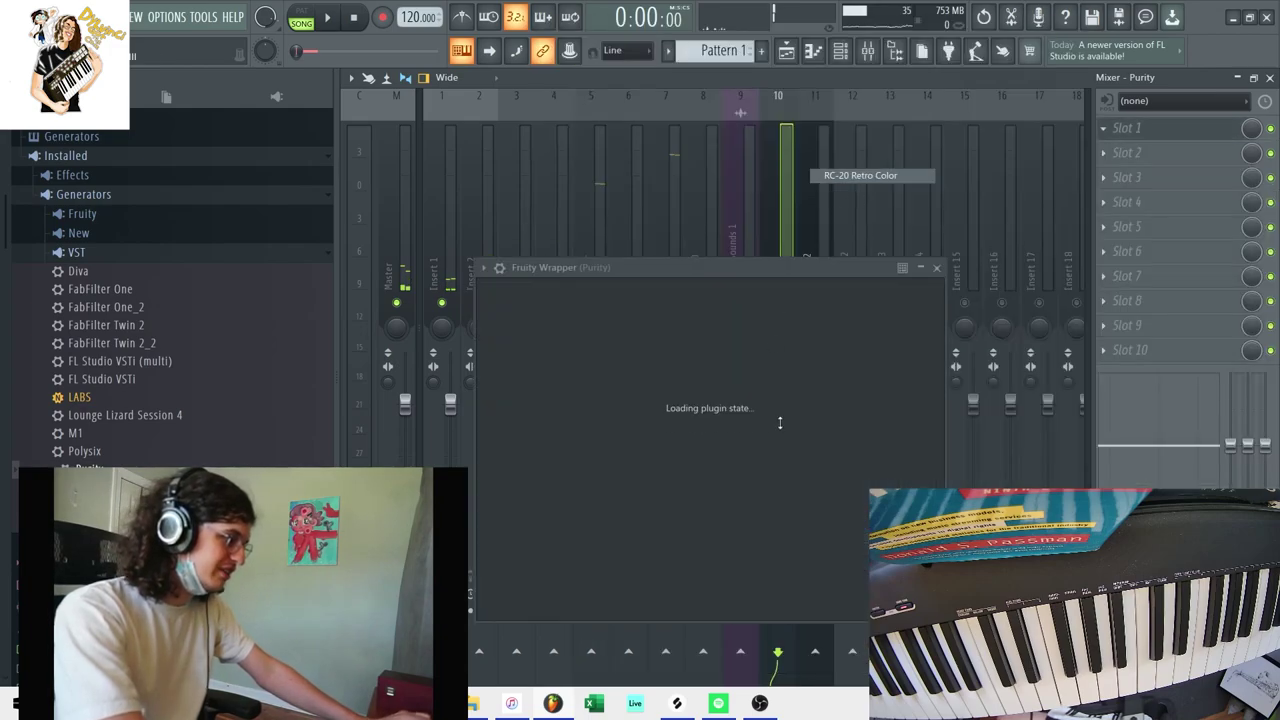
click(838, 544)
key(space)
click(497, 544)
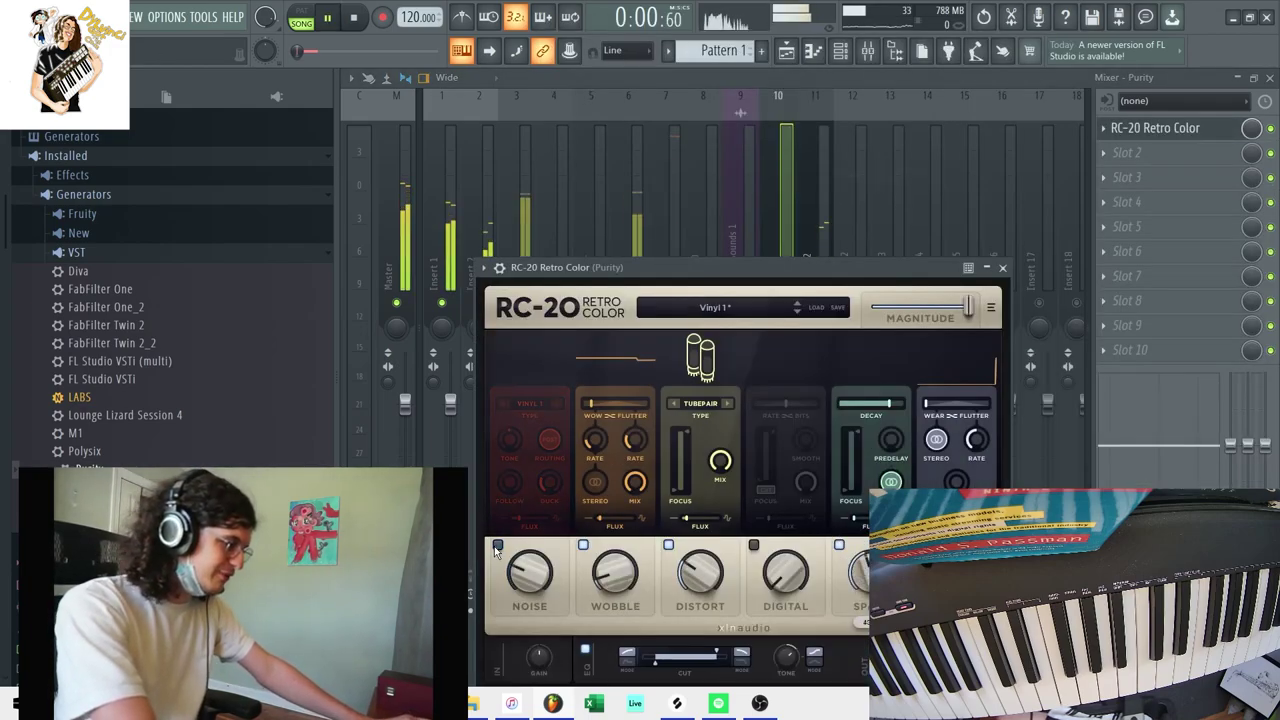
click(1002, 268)
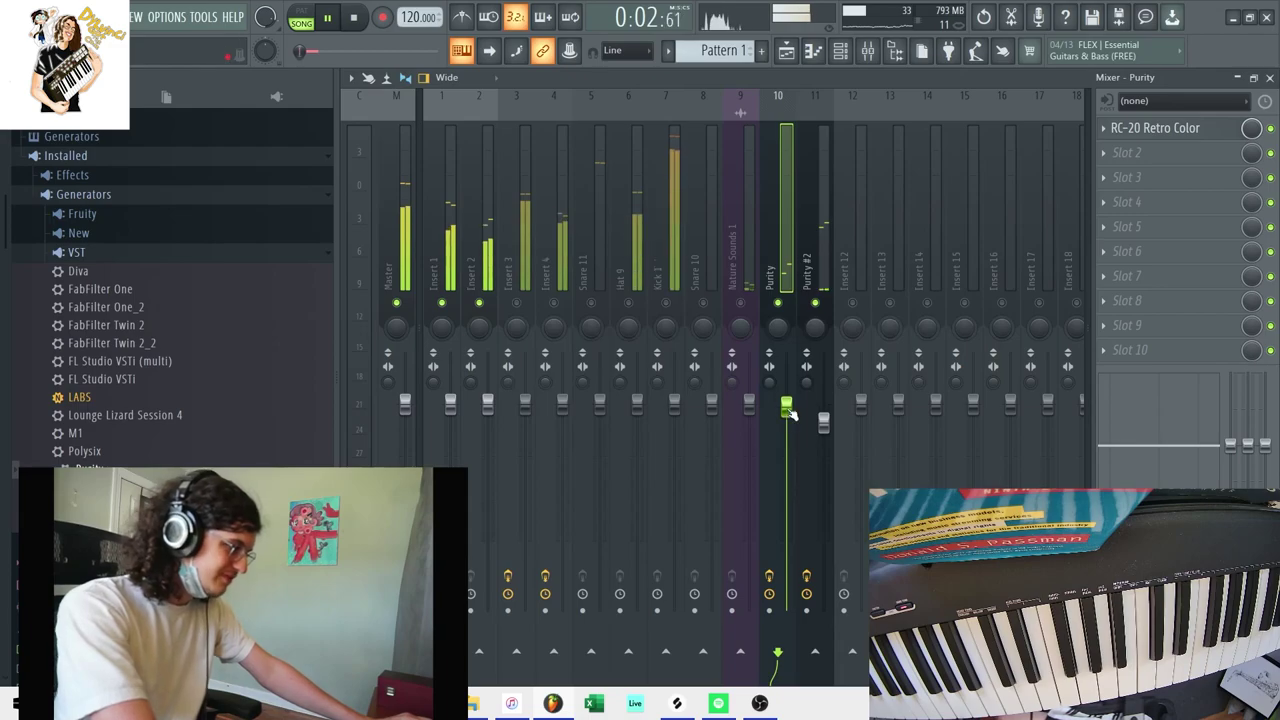
Load FabFilter Volcano 2 in slot 4 of the Purity track, switch its filter to high-pass and raise the cutoff.
click(1115, 205)
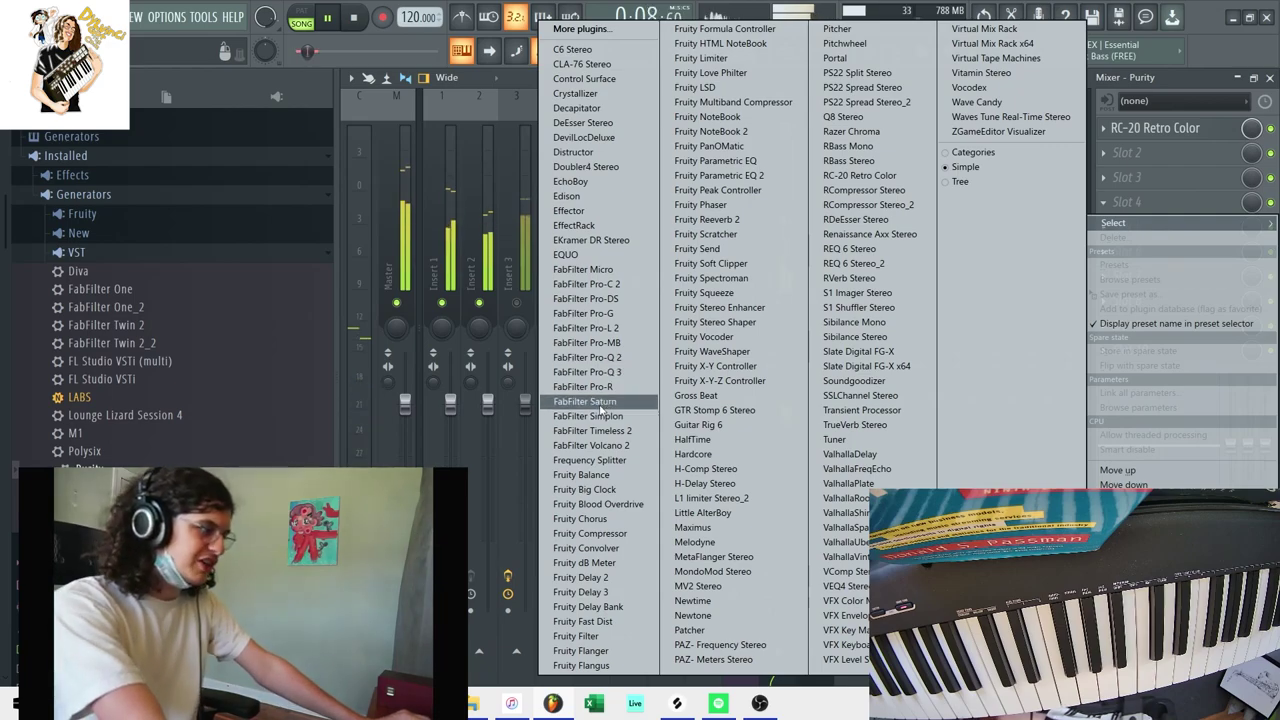
click(590, 445)
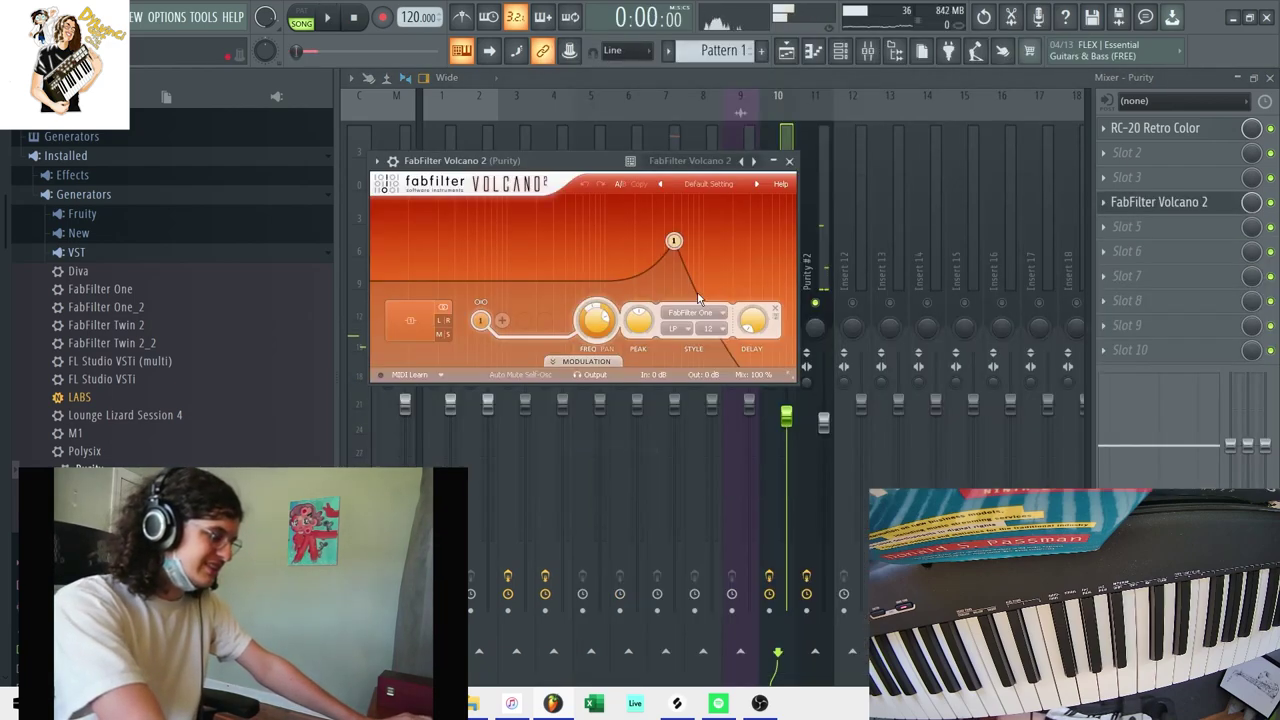
click(680, 328)
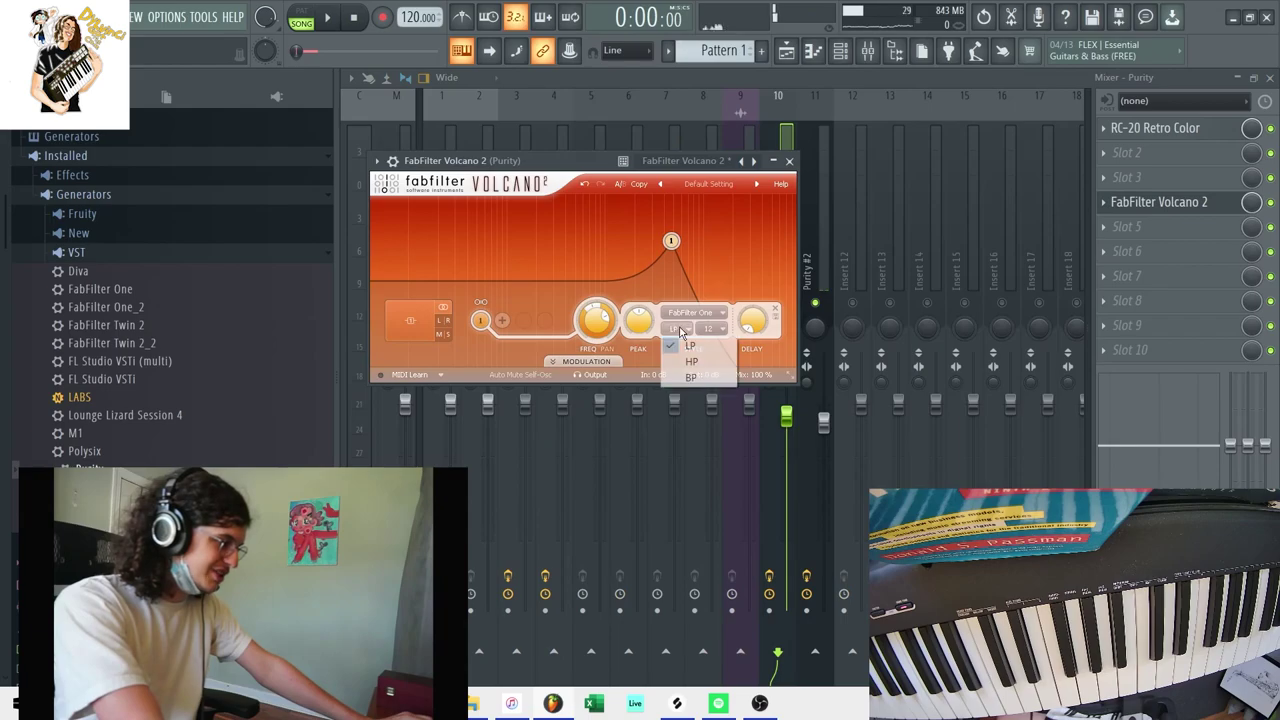
click(686, 342)
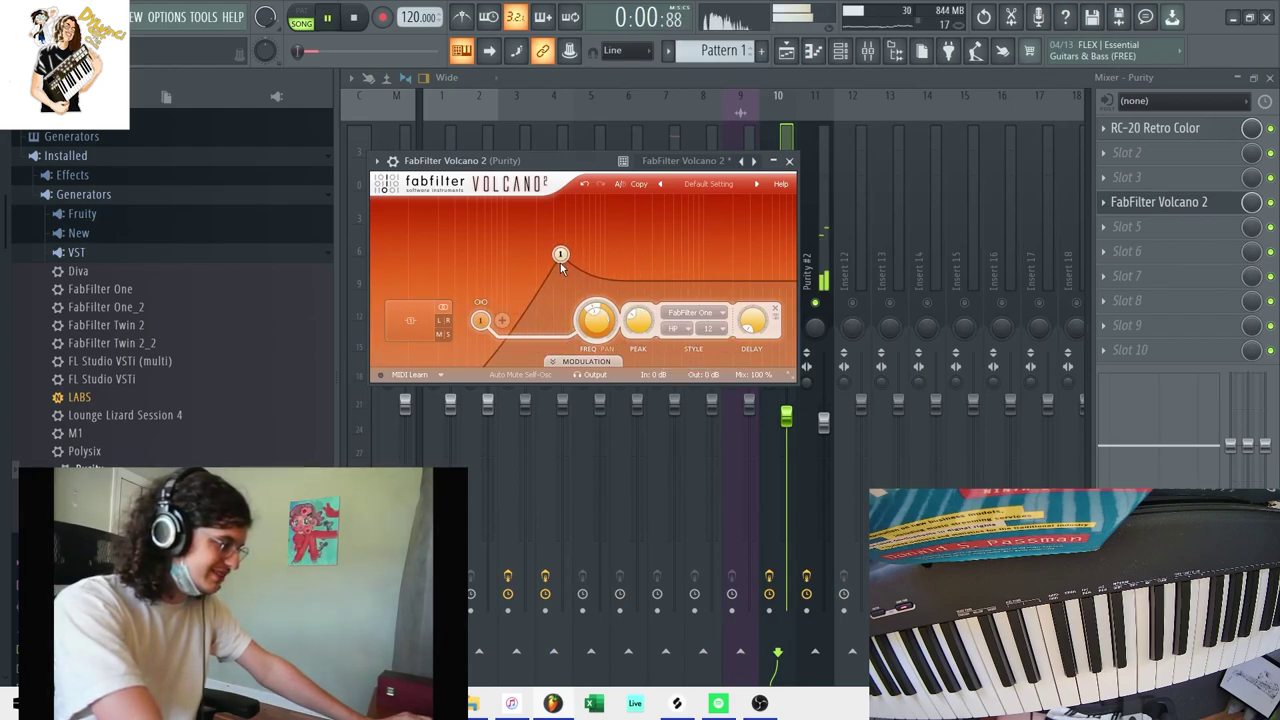
drag(561, 264, 637, 280)
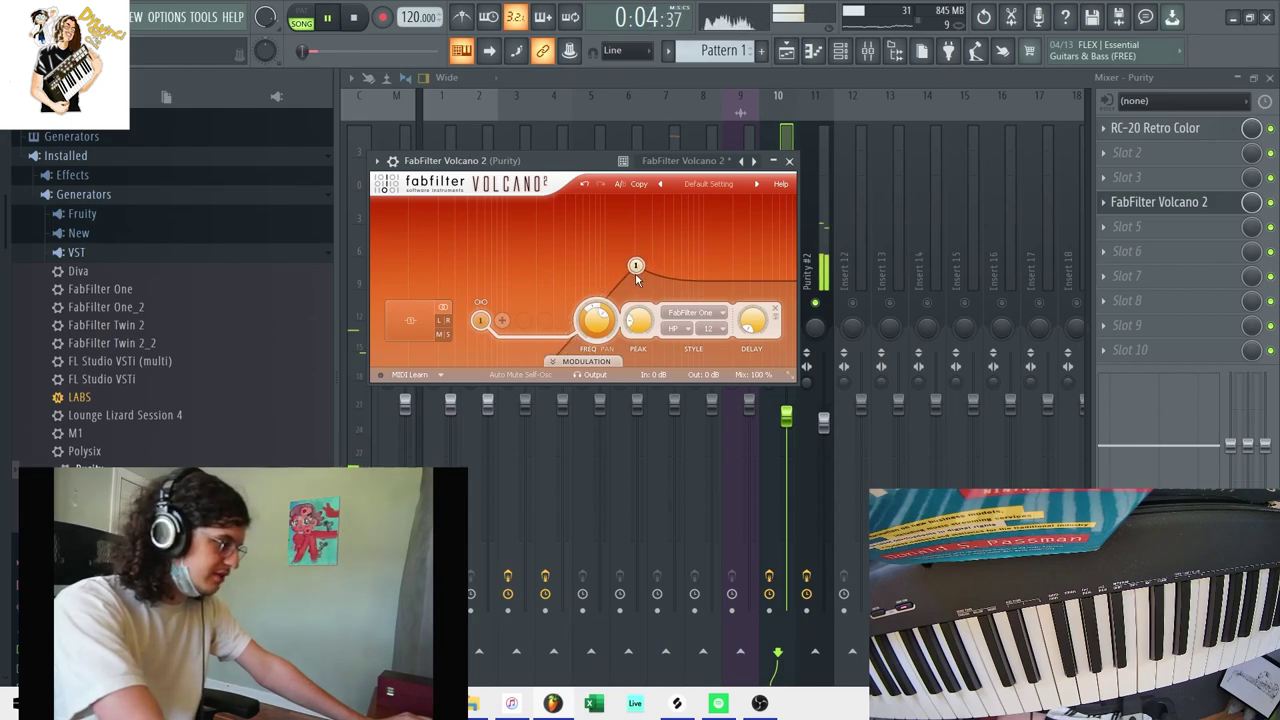
Add a second Volcano 2 filter set to LP and place it just above the high-pass filter to form a narrow band.
click(501, 320)
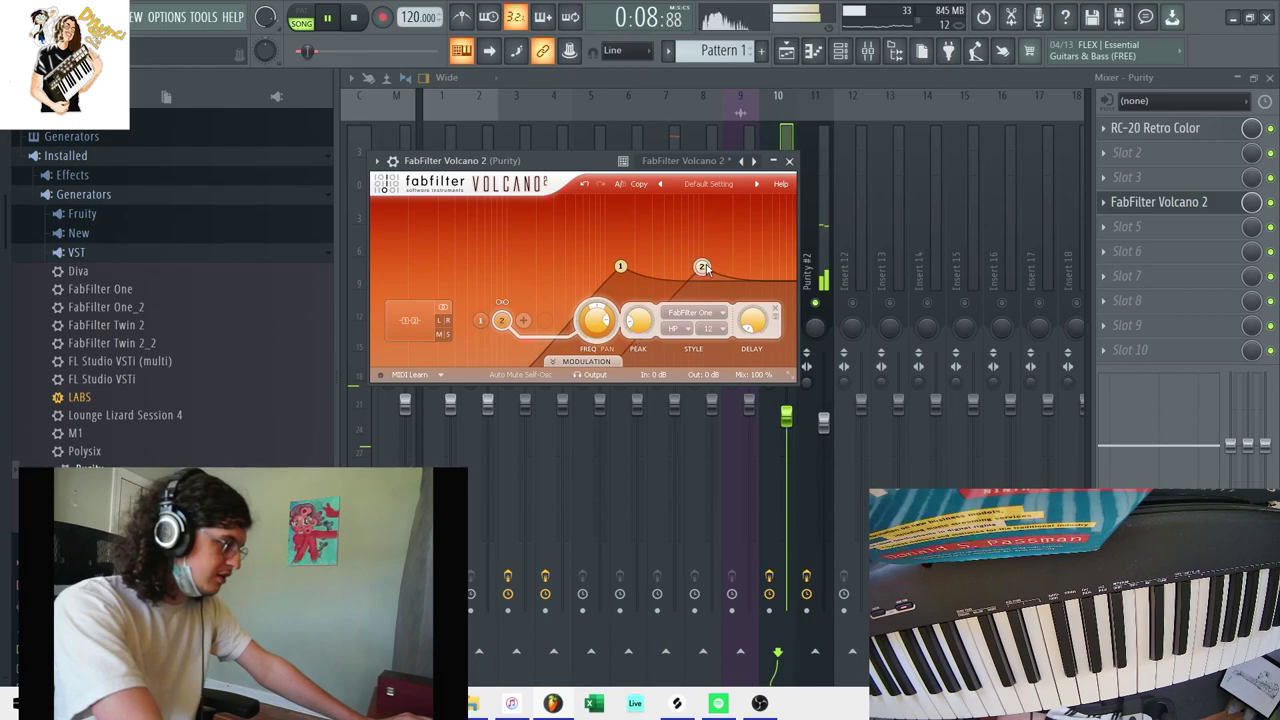
click(676, 328)
click(690, 347)
click(618, 268)
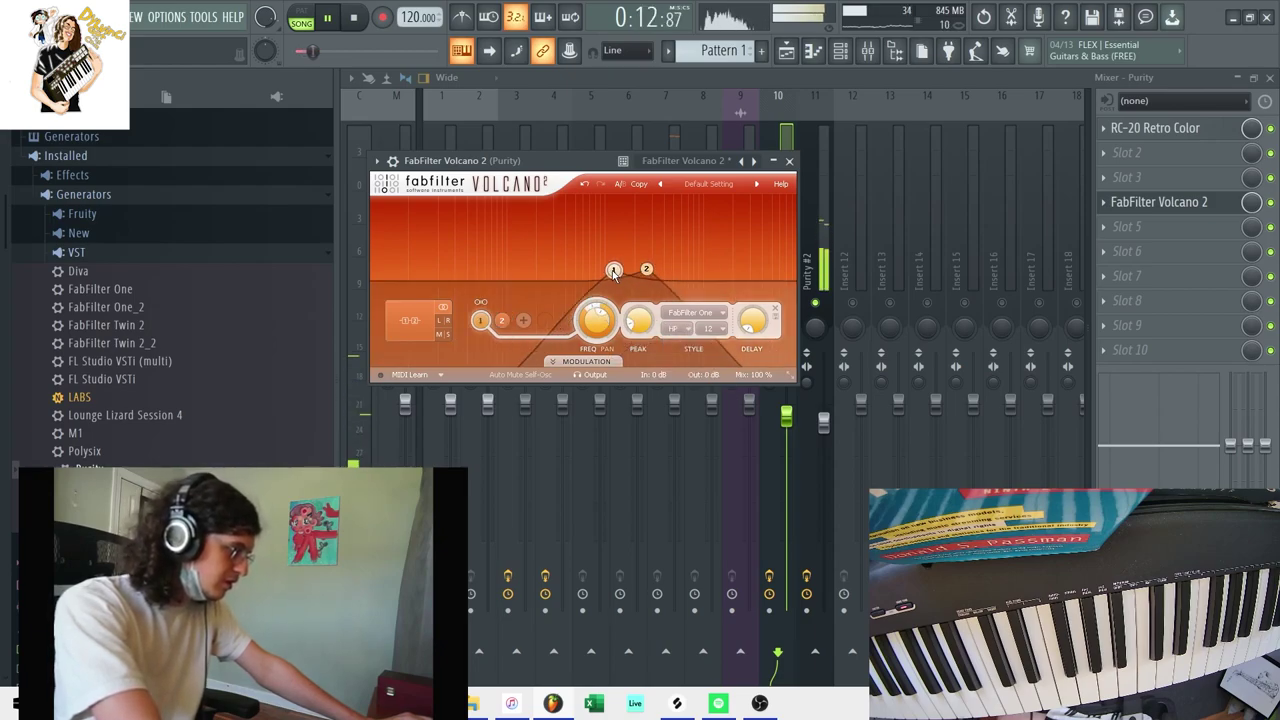
click(791, 162)
Pan Purity to the right and Purity #2 to the left, rebalance their faders and unsolo all mixer tracks.
drag(777, 329, 815, 345)
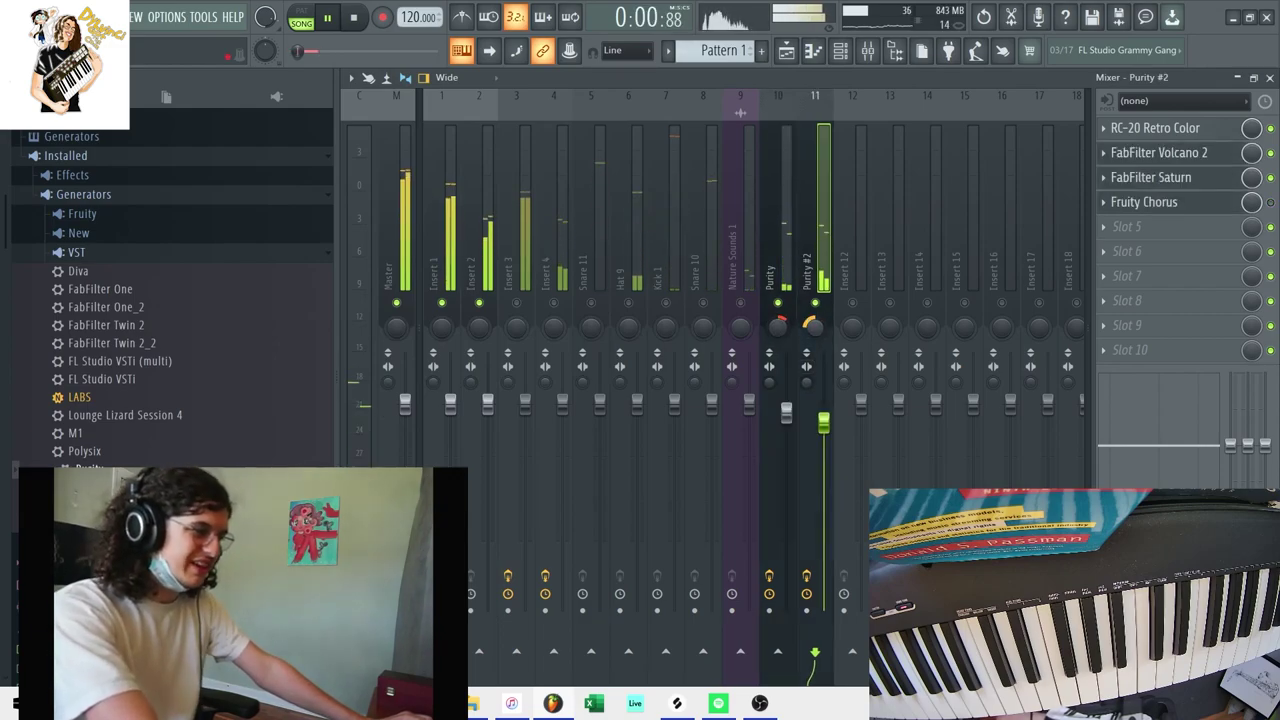
click(786, 413)
drag(823, 426, 823, 421)
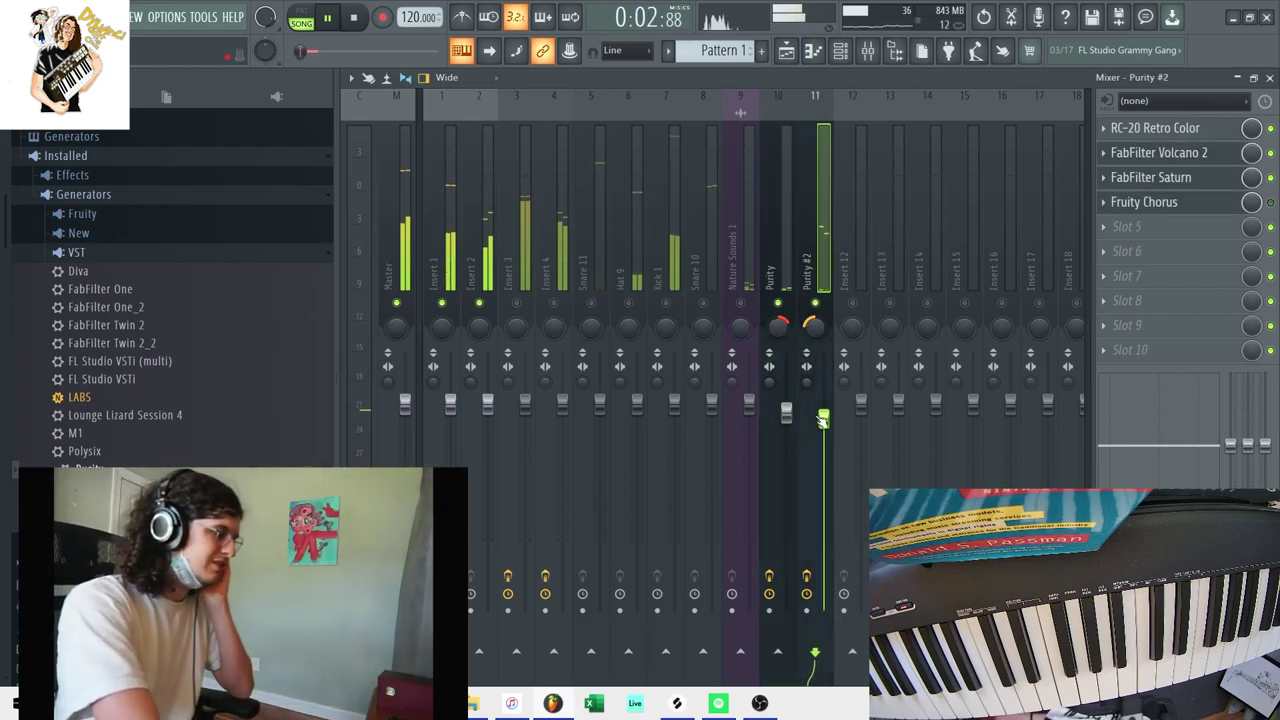
click(787, 315)
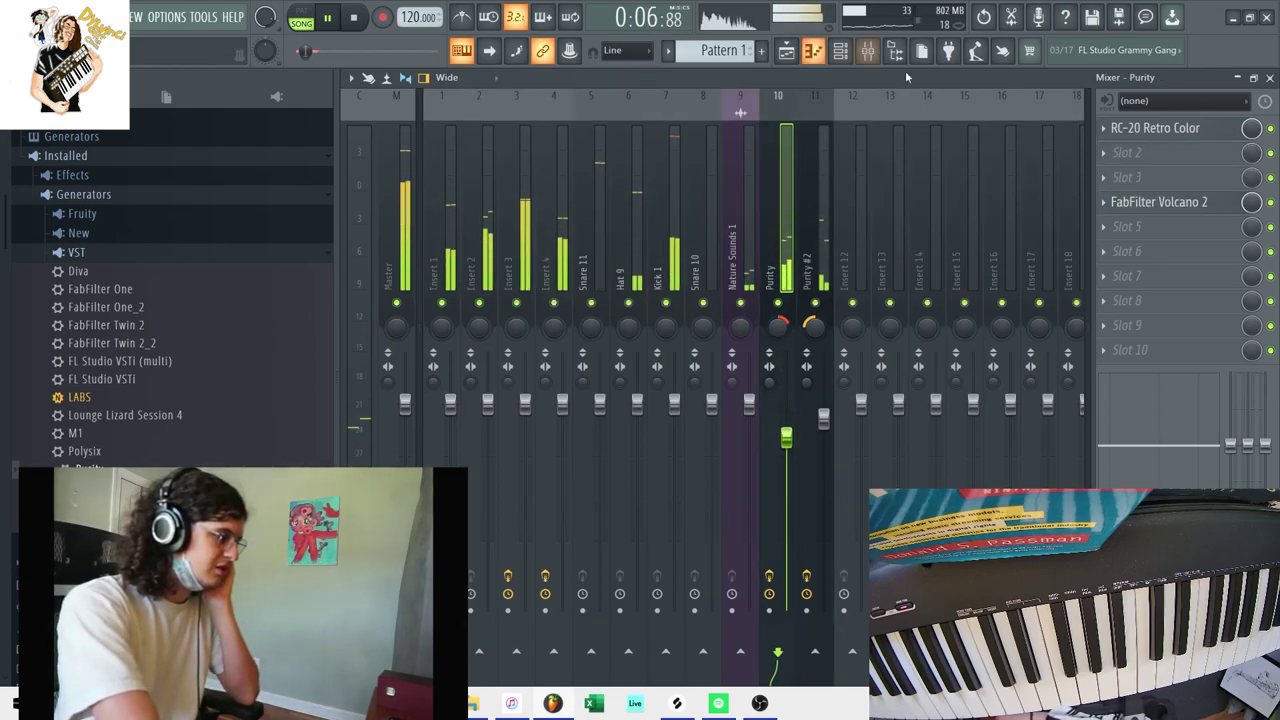
Close the open Fruity Chorus, Saturn and Volcano 2 windows behind the mixer and bring the mixer back.
click(1270, 78)
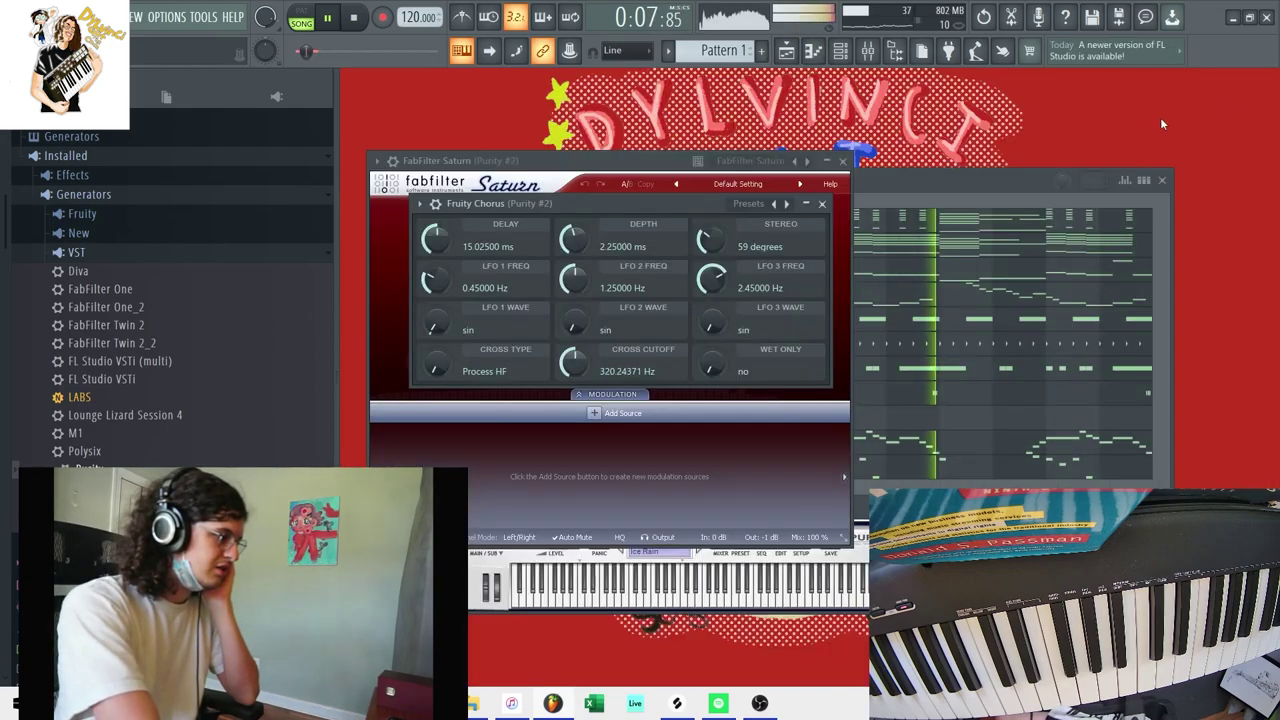
click(818, 204)
click(843, 160)
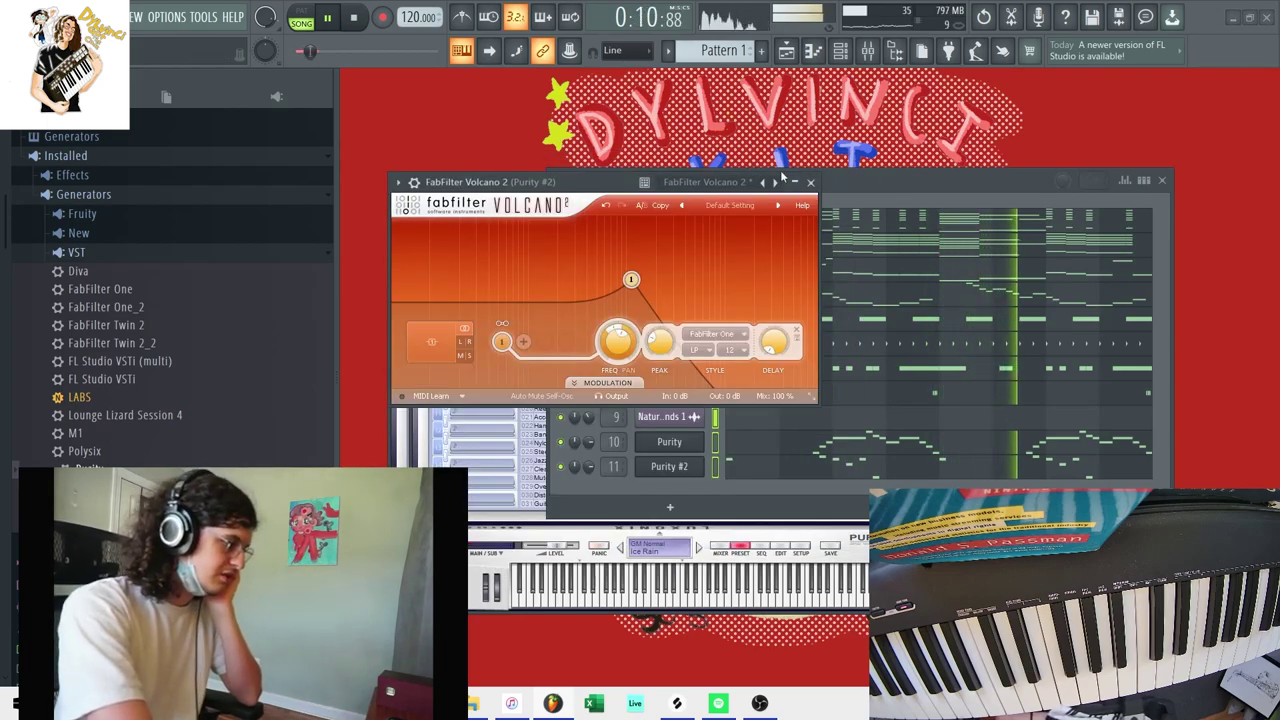
click(810, 181)
click(867, 51)
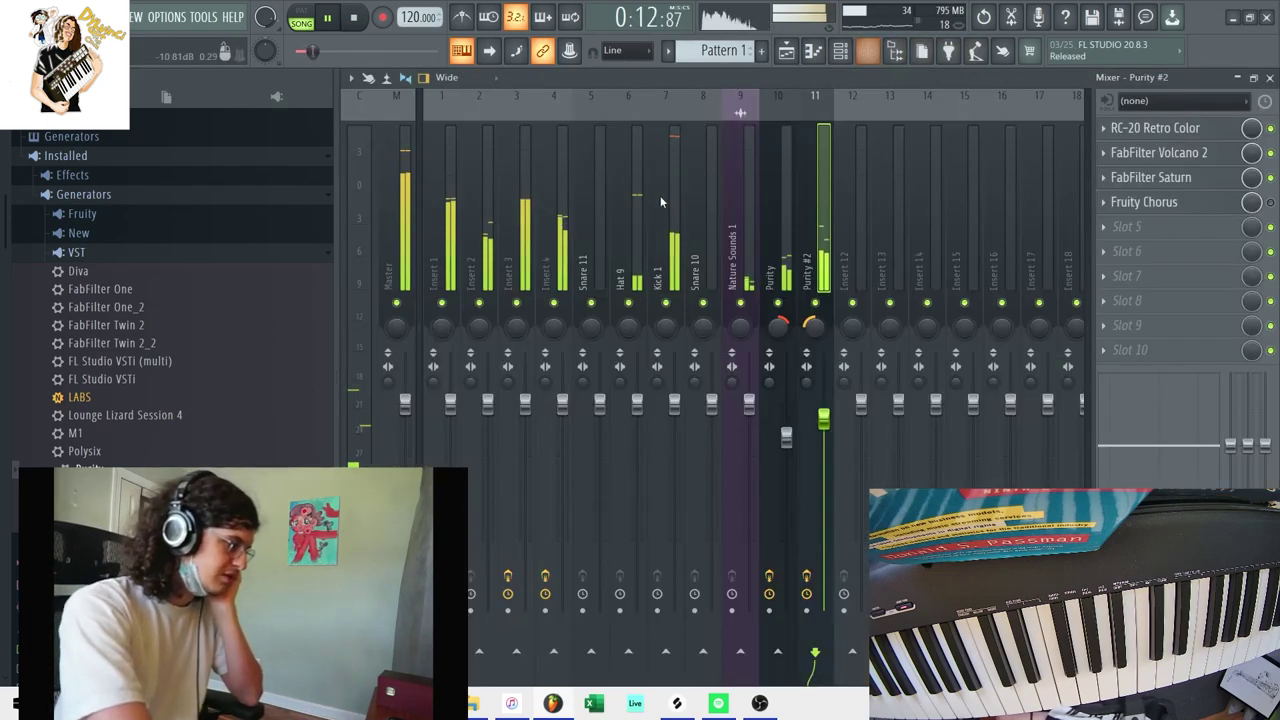
Add Portal to the Insert 4 mixer track and randomize both of its modulation curves.
click(488, 262)
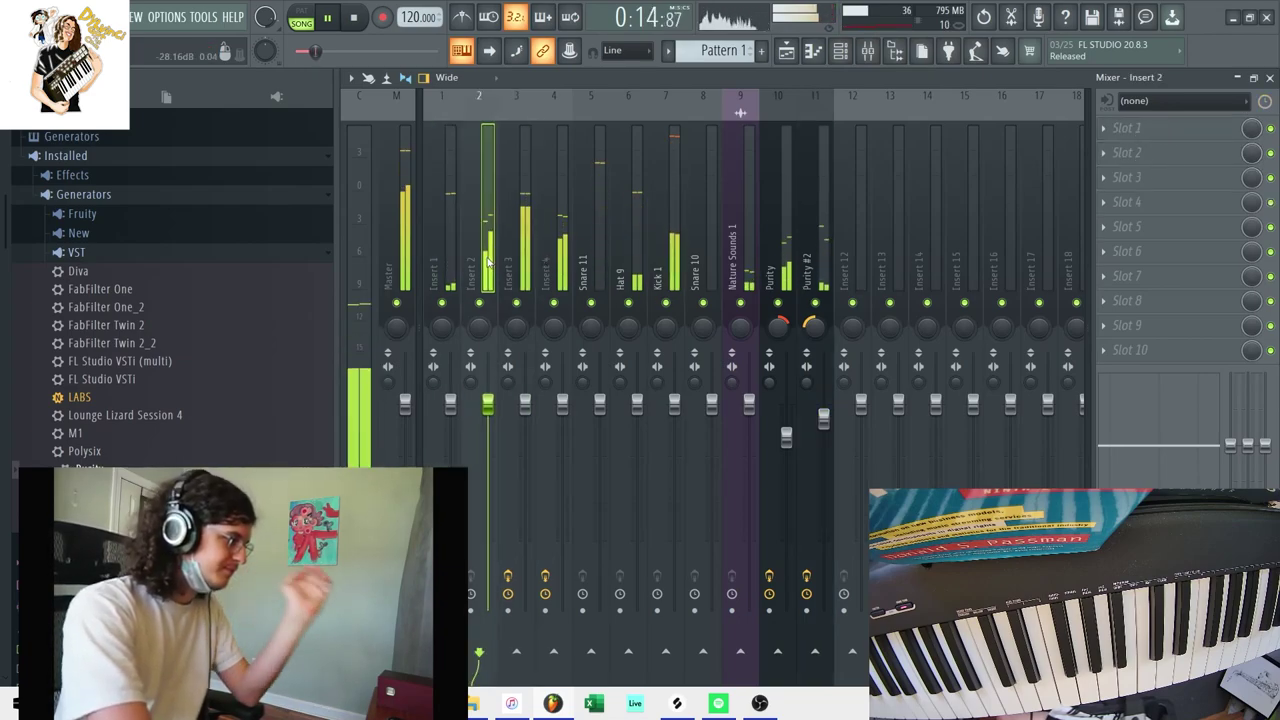
click(600, 266)
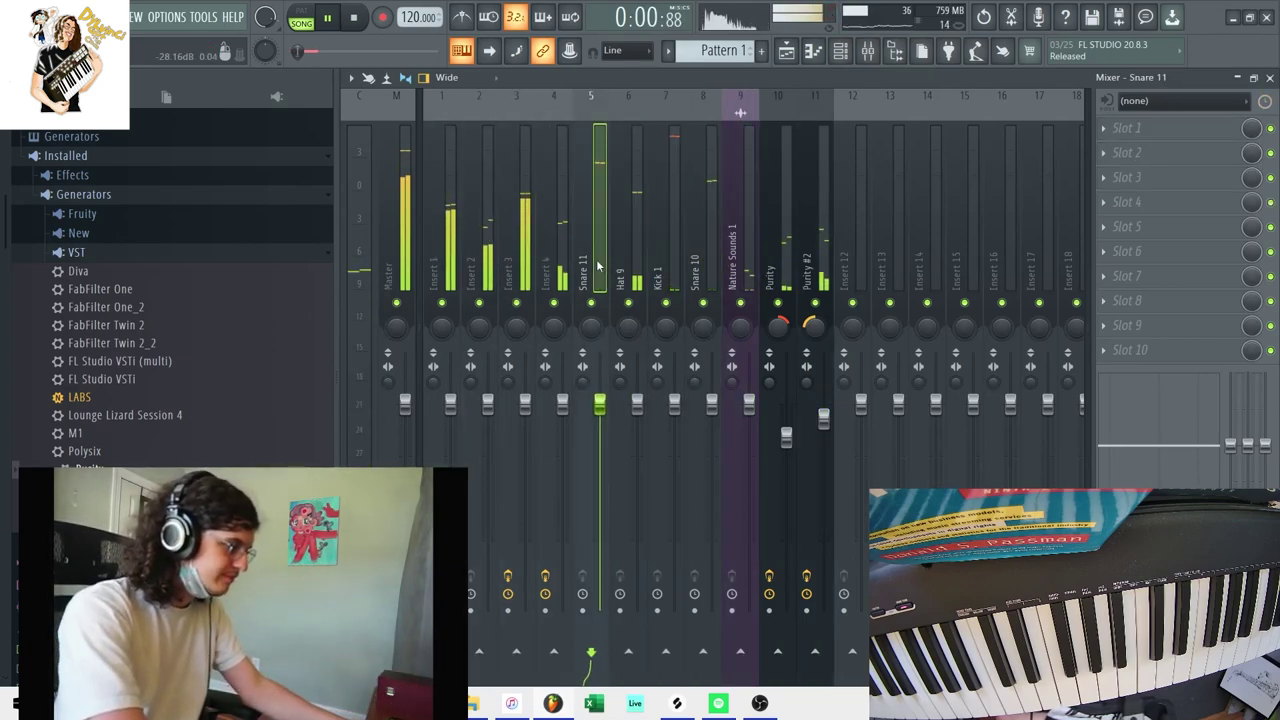
click(525, 262)
click(562, 258)
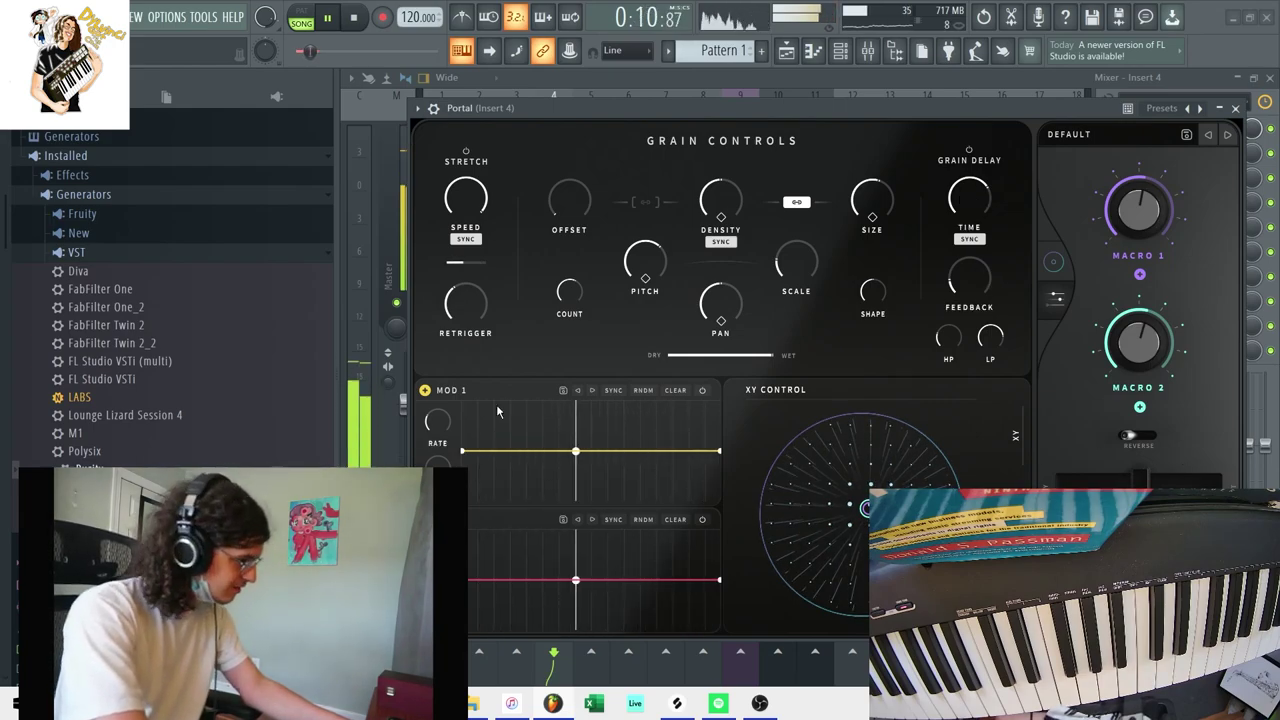
click(641, 391)
click(643, 520)
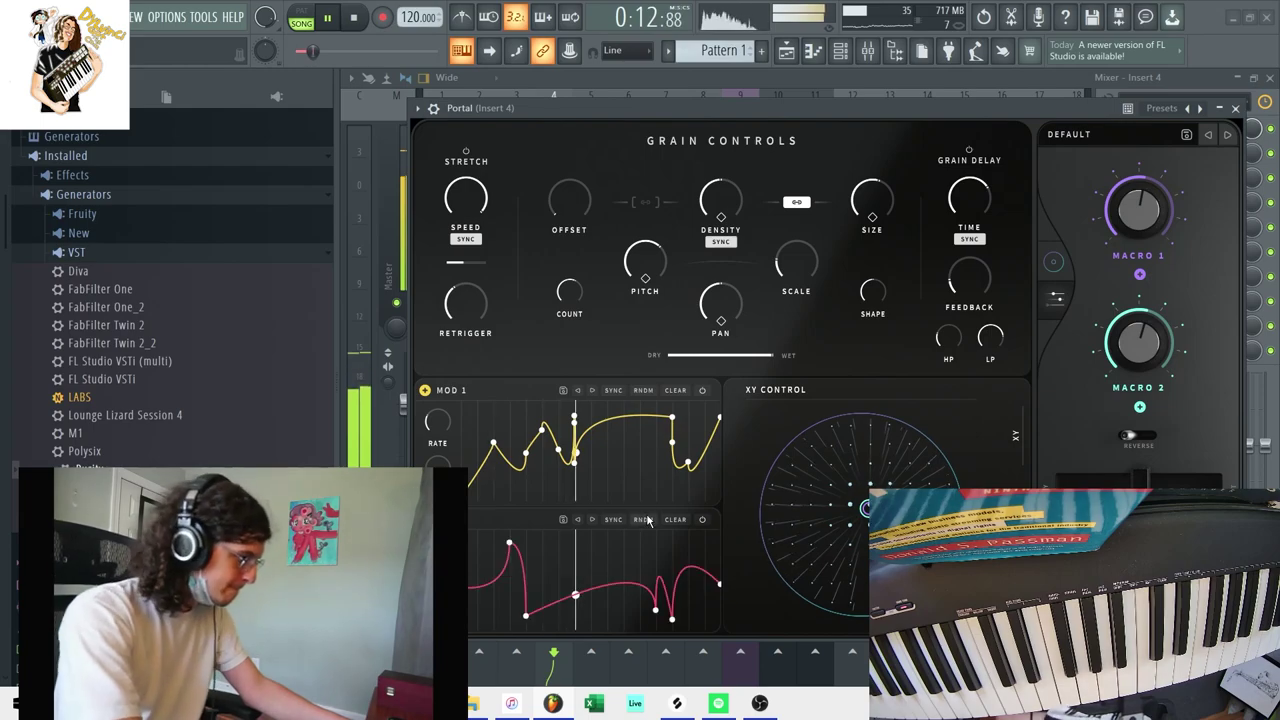
click(1236, 108)
Lower the Purity fader, mute and unmute that track to compare, and raise the Purity #2 fader slightly.
click(823, 422)
drag(787, 438, 824, 430)
click(778, 302)
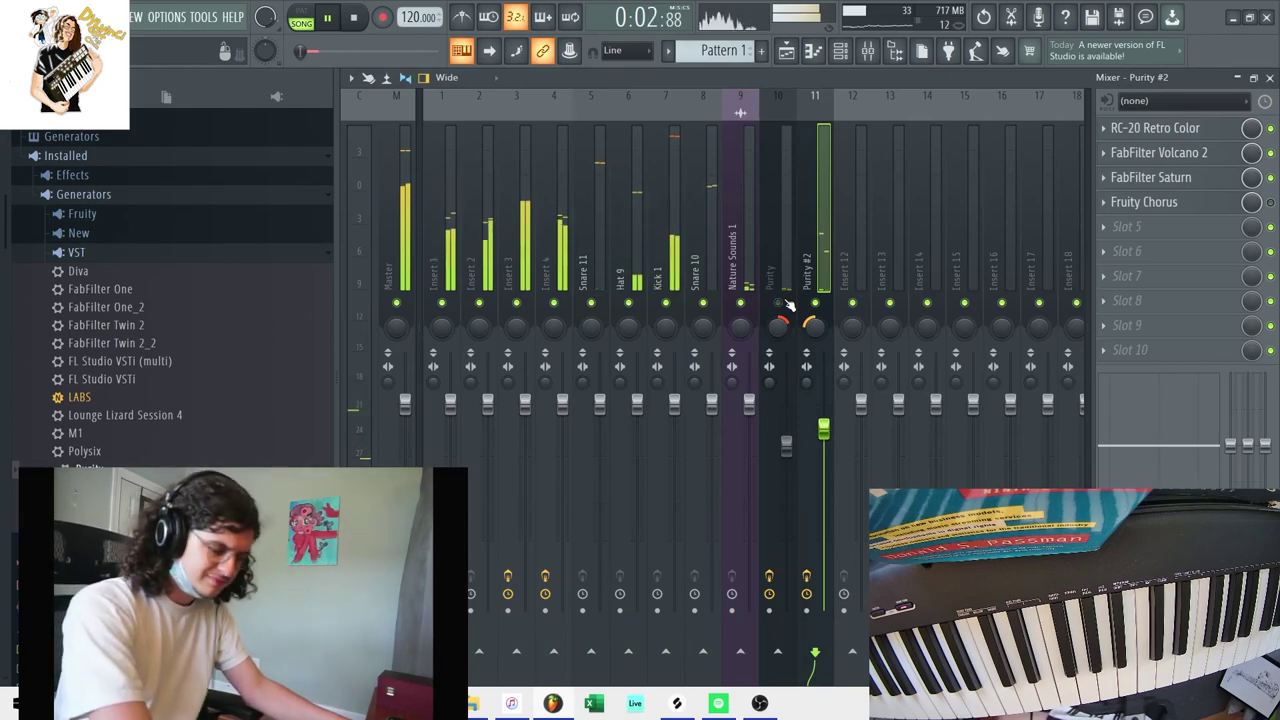
drag(825, 431, 825, 419)
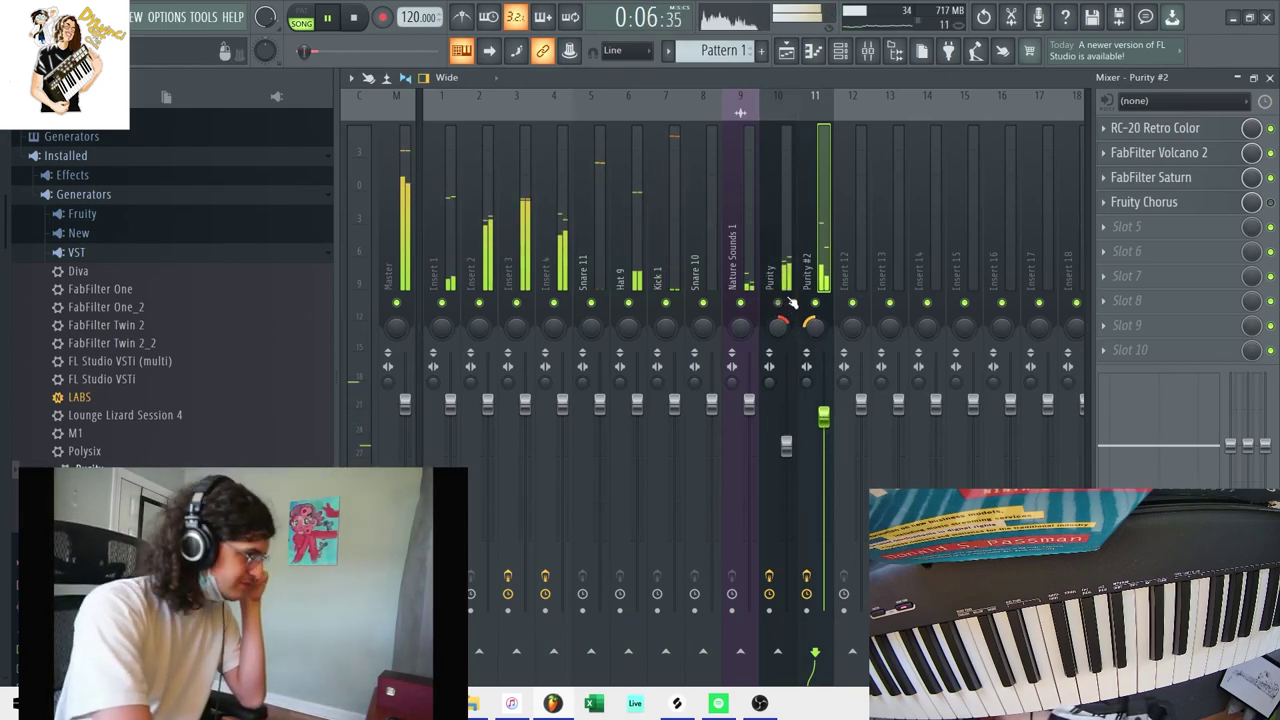
Replace the Purity channel's instrument with the VST3 Mellotron V and load its Middle Ages preset.
click(840, 50)
click(60, 254)
click(61, 272)
drag(103, 462, 669, 442)
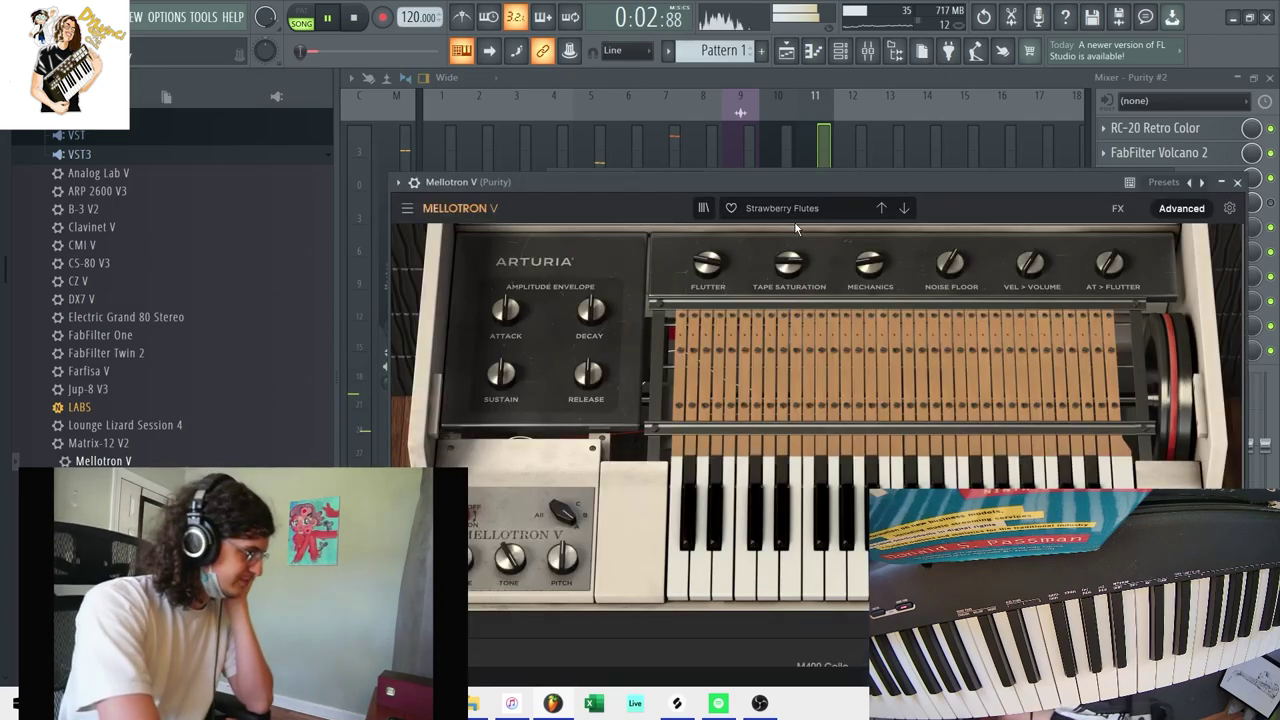
click(799, 207)
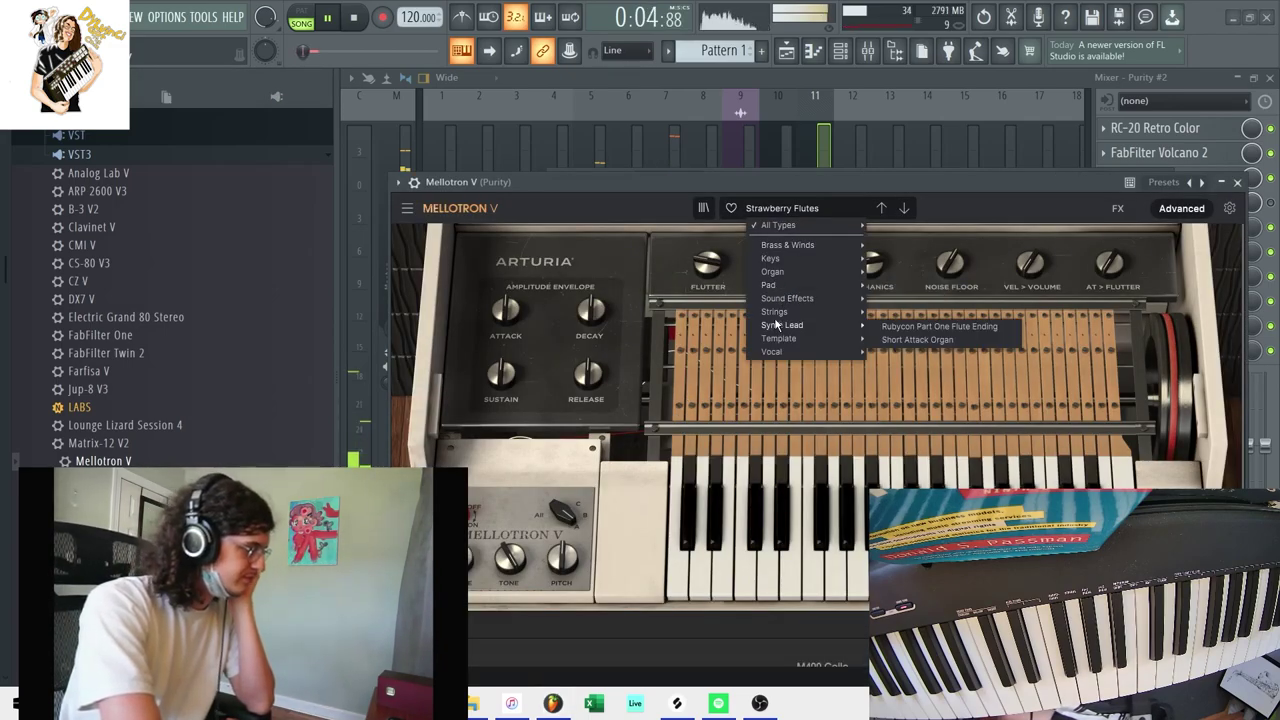
click(904, 473)
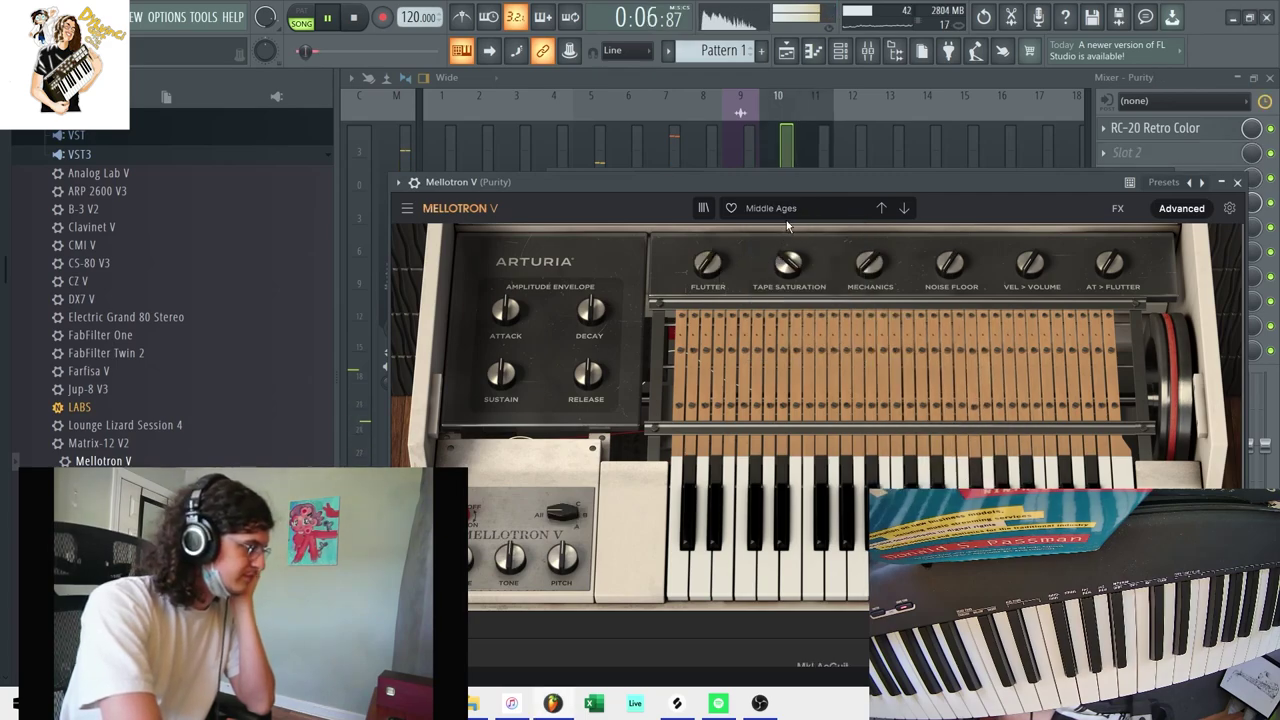
click(1237, 182)
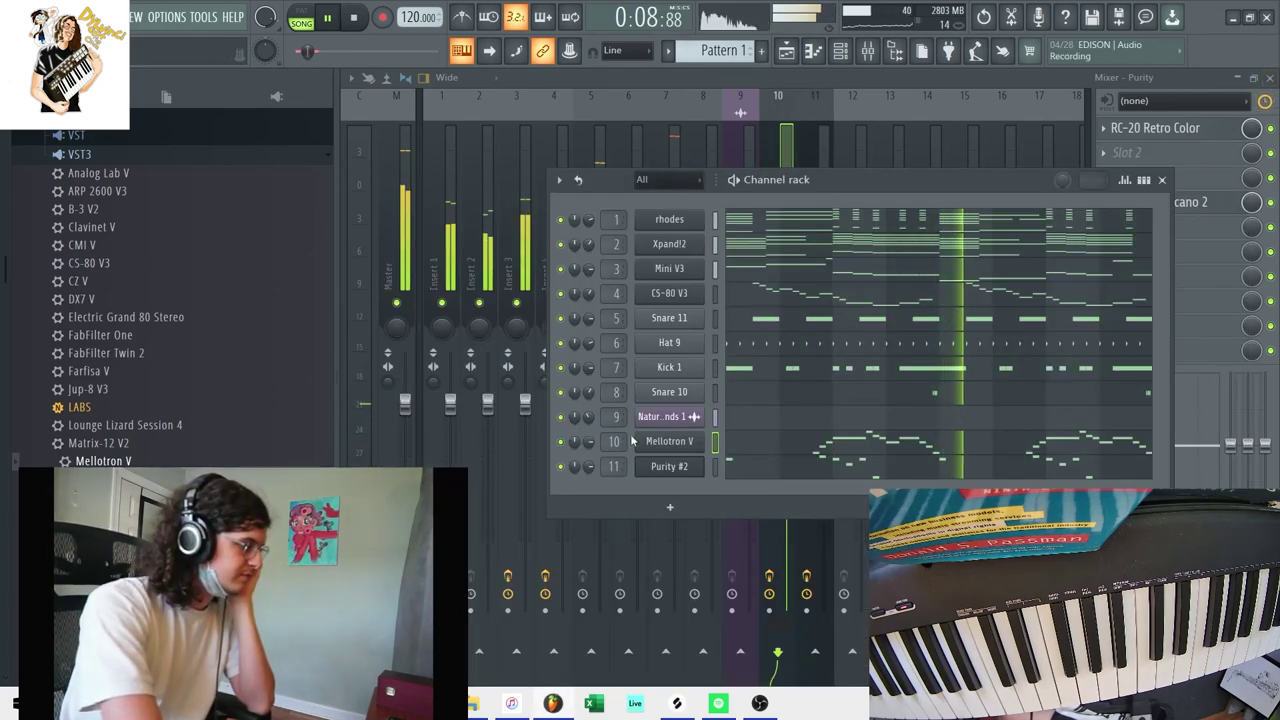
Mute and unmute the Purity #2 channel to compare the beat with and without it.
click(561, 469)
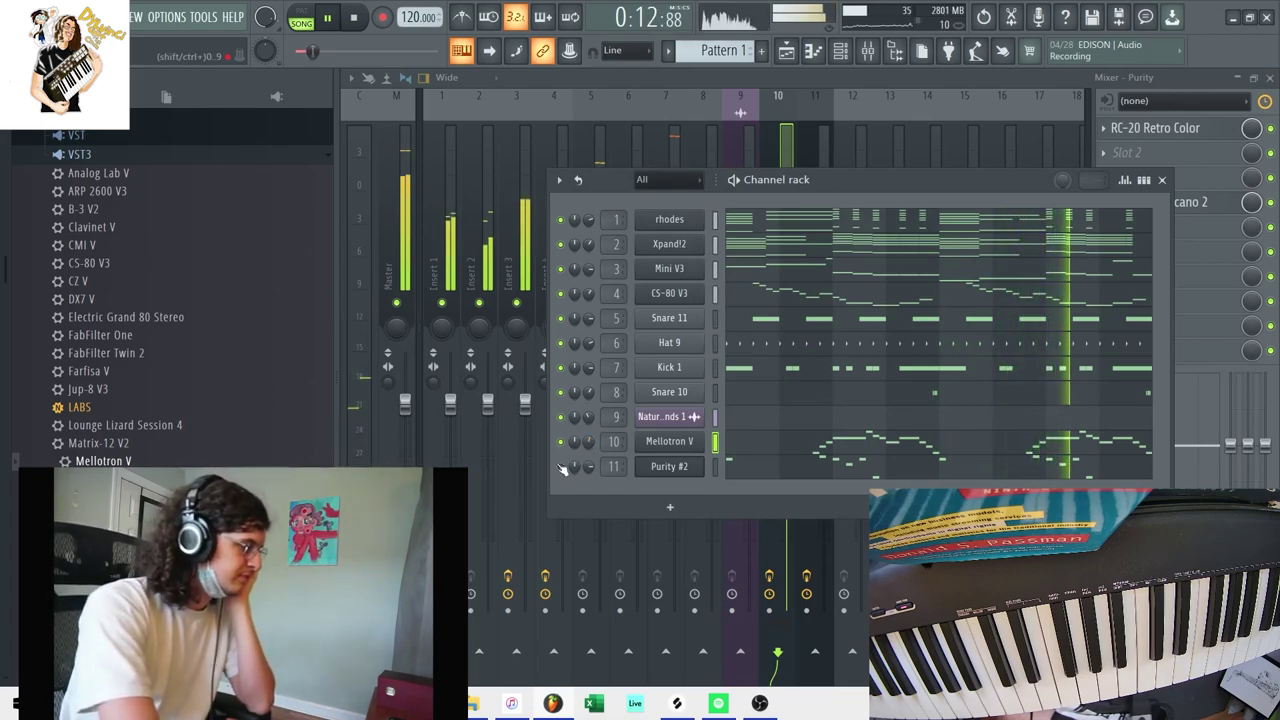
click(562, 467)
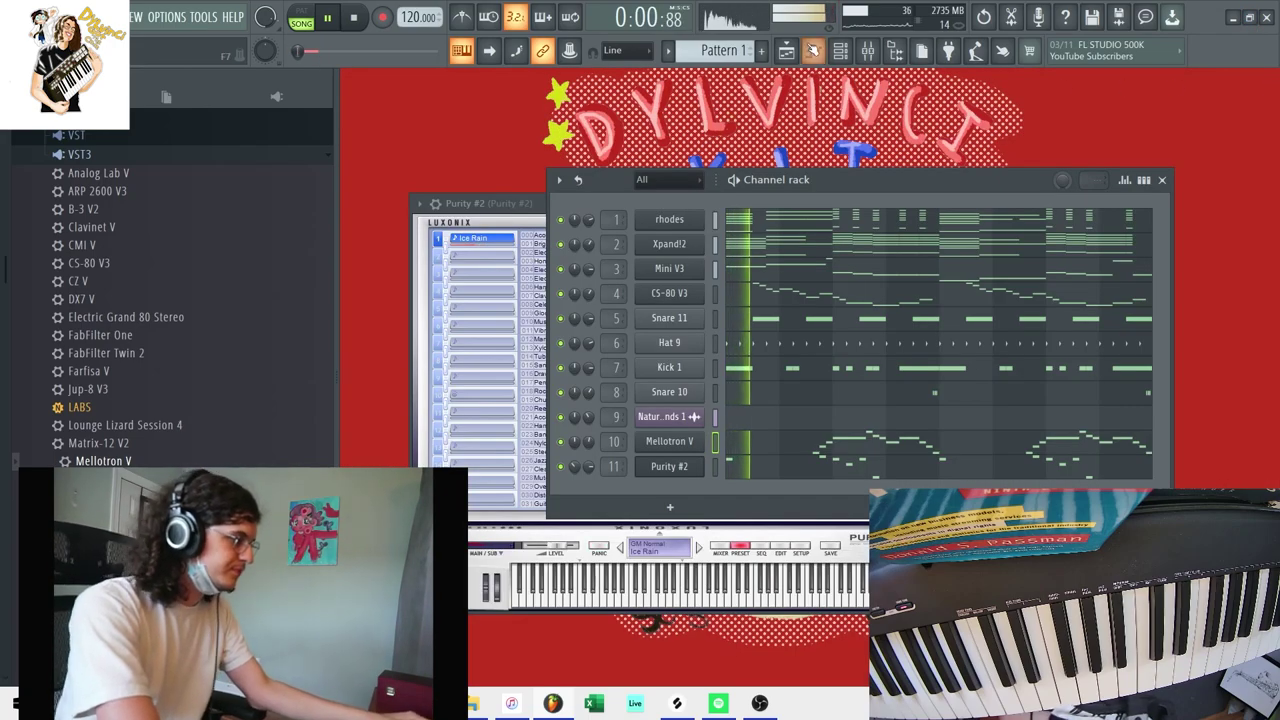
Stop playback and split Pattern 1 by channel into separate clips in the playlist.
click(785, 57)
drag(766, 230, 738, 416)
key(space)
click(669, 50)
click(720, 300)
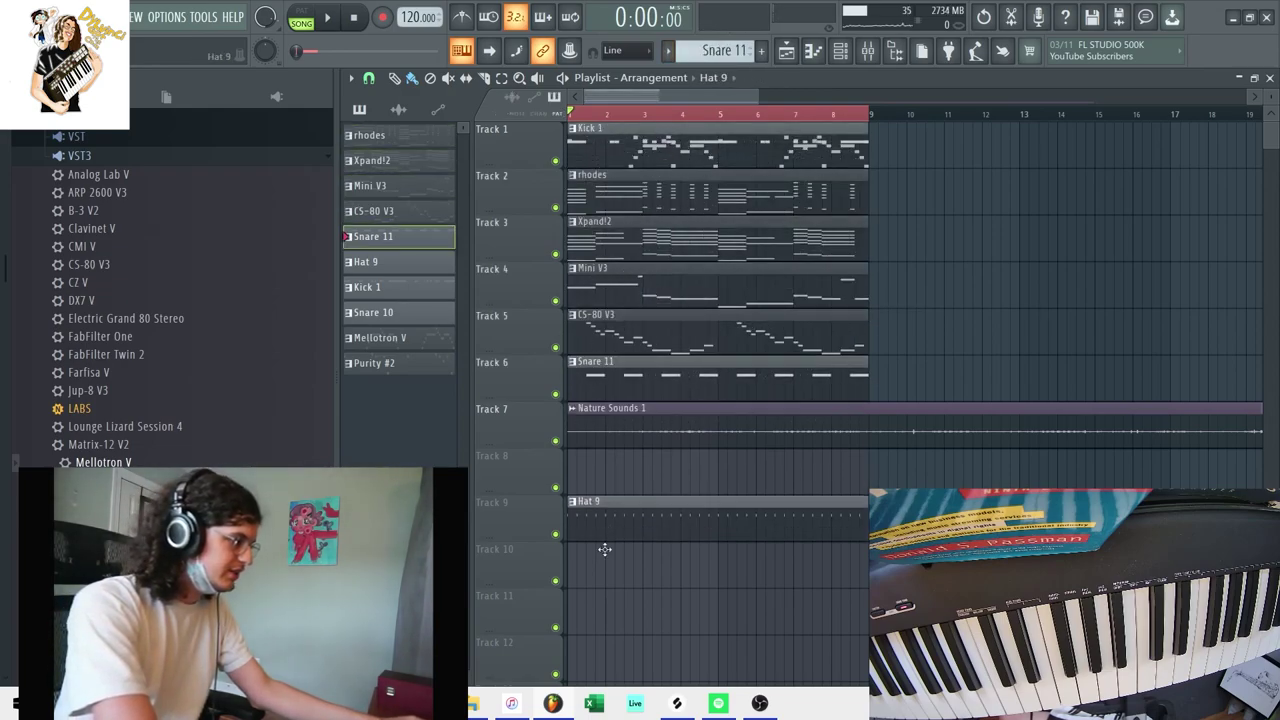
Spread the stacked clips out, placing Kick 1 on Track 8, Mellotron V on Track 10, Snare 10 on Track 11 and Purity #2 on Track 12.
click(760, 704)
click(760, 704)
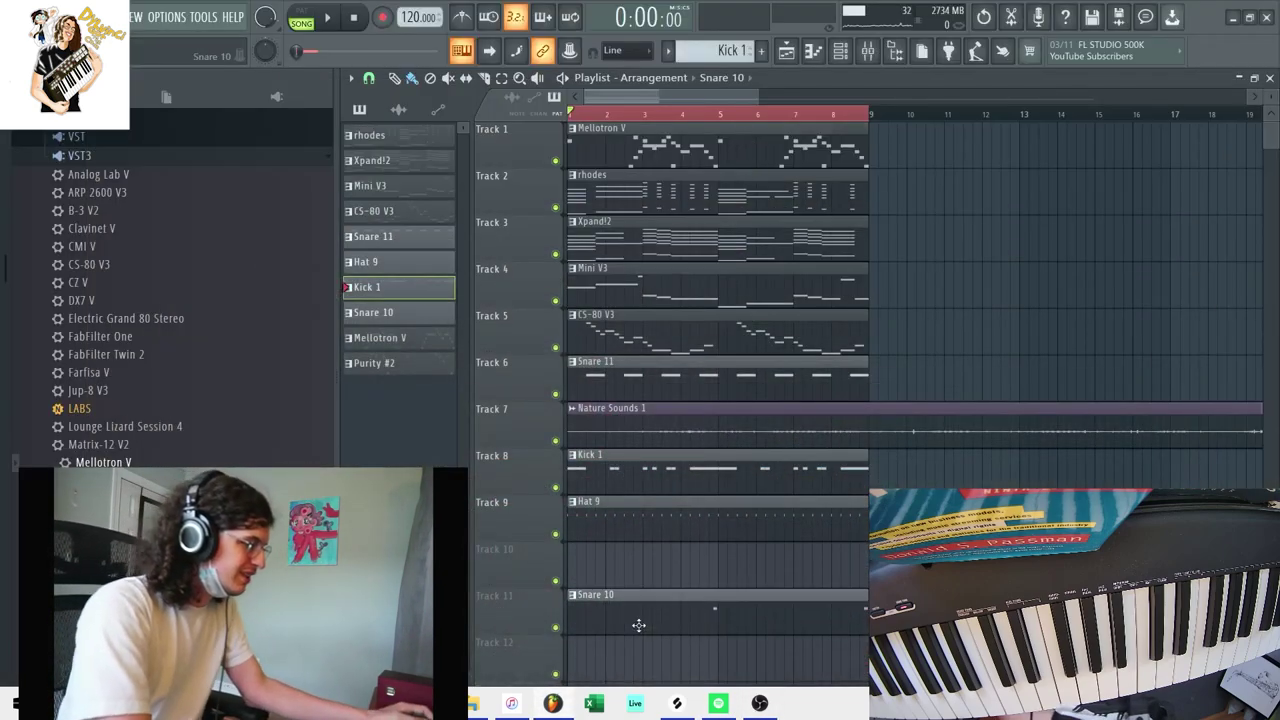
drag(661, 132, 661, 645)
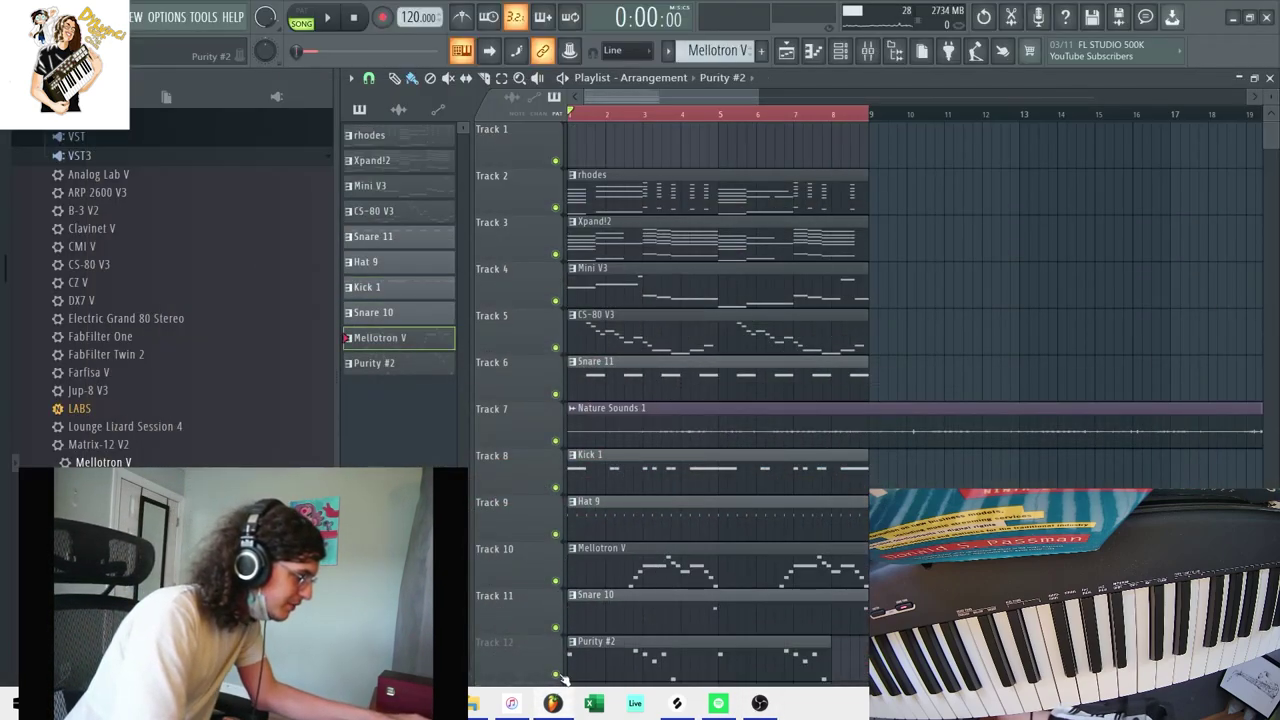
Slice the Nature Sounds 1 clip at bar 9 and delete everything after the cut.
drag(1272, 97, 1272, 120)
key(ctrl+a)
key(ctrl+d)
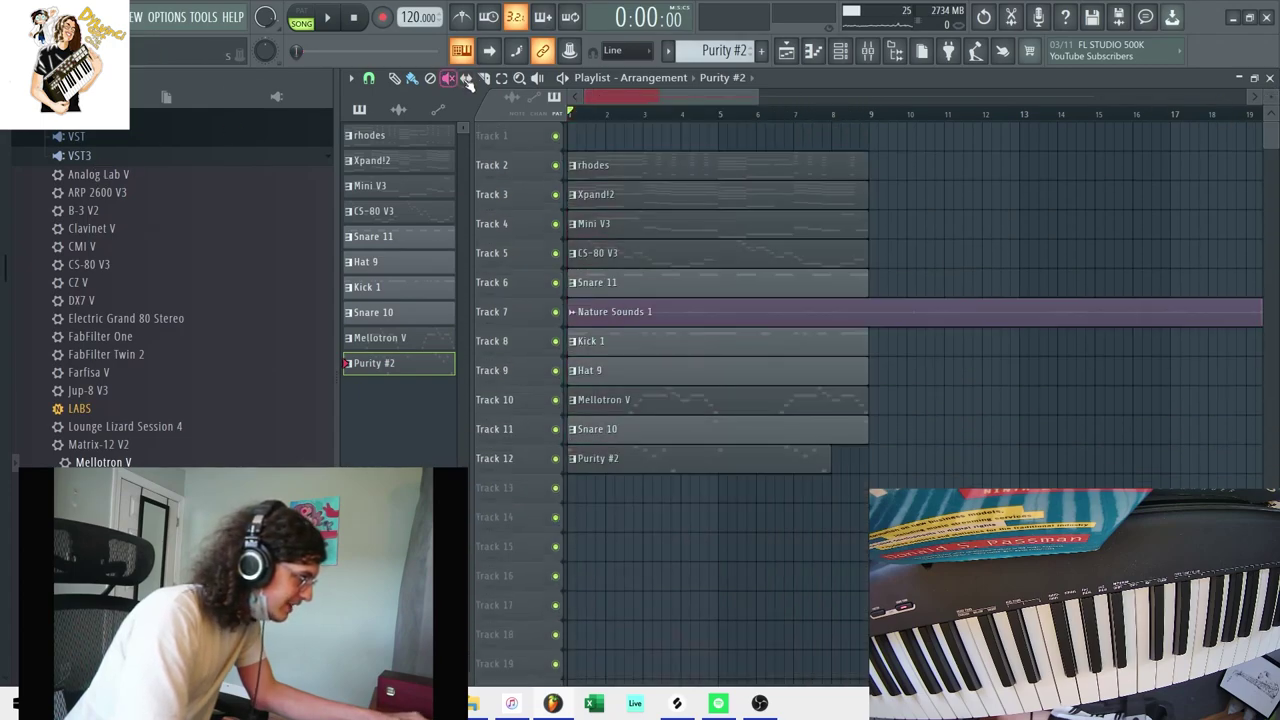
right_click(894, 318)
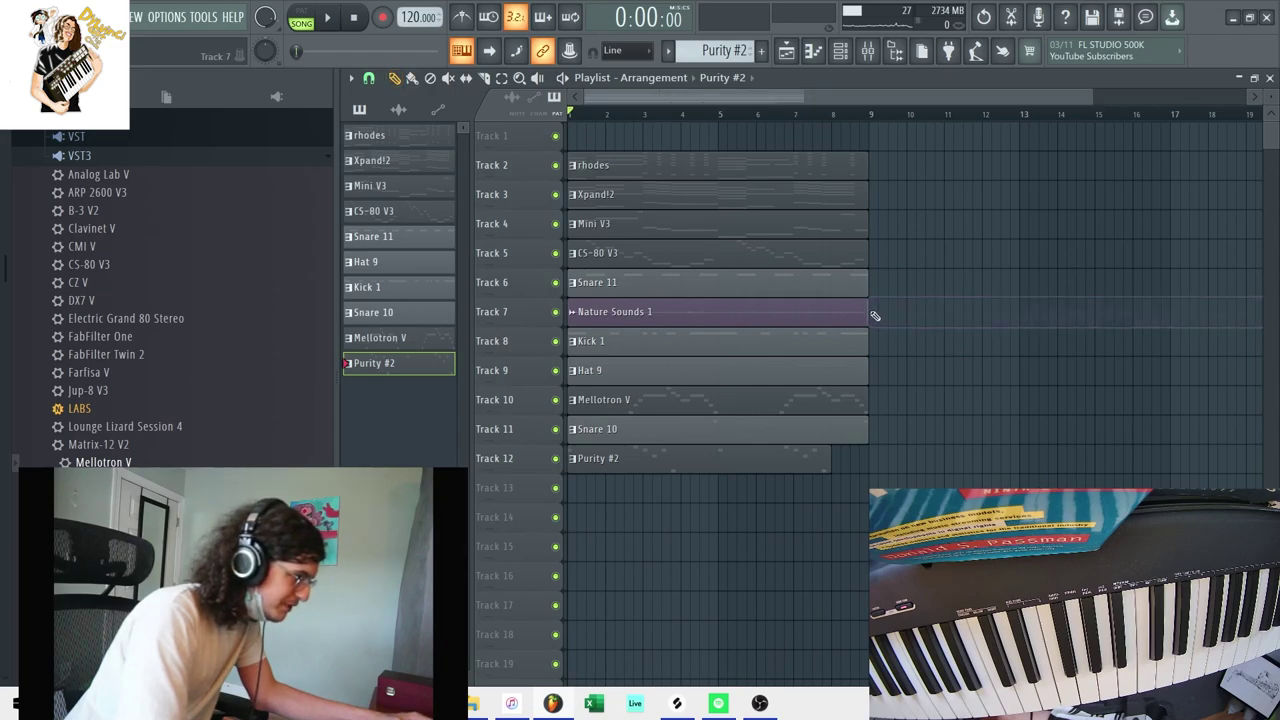
Reorder the clips below CS-80 V3 as Mellotron V, Purity #2, Nature Sounds 1, Snare 10, Snare 11, Kick 1 and Hat 9.
drag(828, 284, 718, 498)
drag(698, 400, 661, 276)
click(692, 284)
right_click(699, 284)
drag(656, 376, 640, 524)
drag(613, 438, 643, 371)
drag(655, 578, 625, 430)
drag(641, 520, 624, 318)
Move all clips up one track so rhodes sits on Track 1, and duplicate the whole block to bar 9.
drag(792, 492, 517, 126)
drag(771, 260, 768, 230)
key(ctrl+b)
drag(1270, 96, 1270, 84)
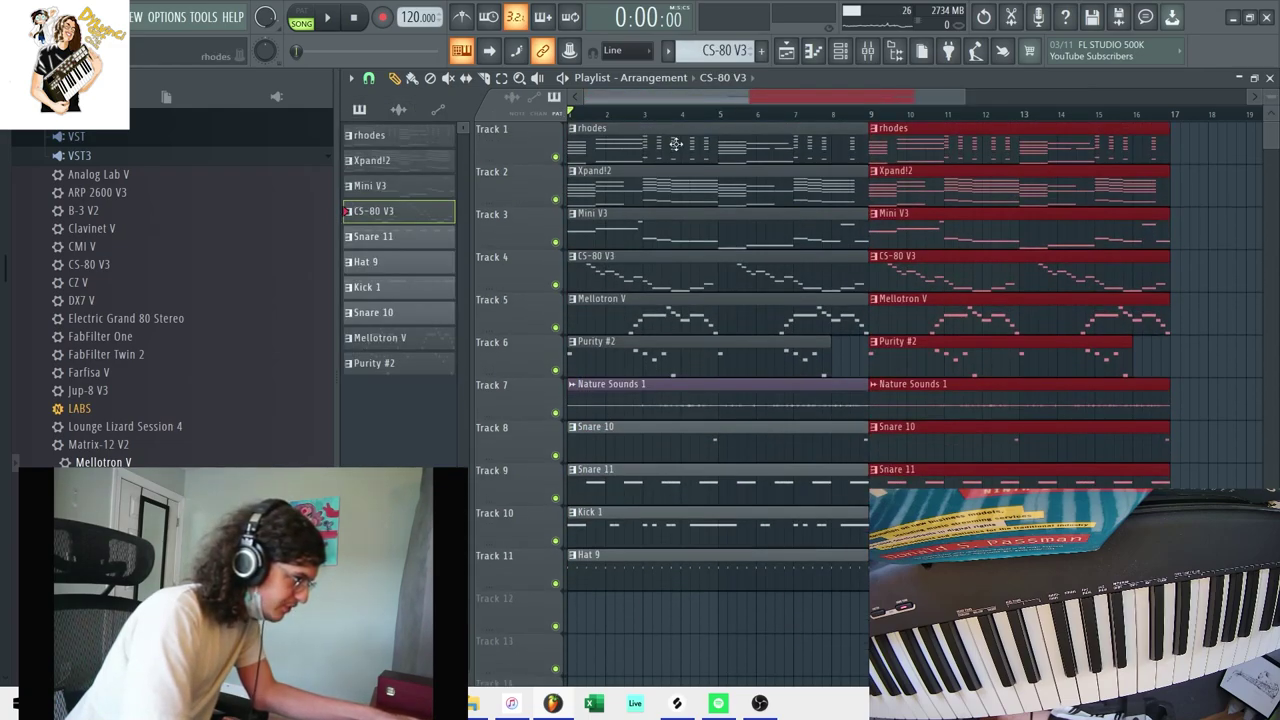
Delete the Mini V3, CS-80 V3, Mellotron V, Purity #2, snare, kick and hat clips from bars 1–8.
right_click(603, 270)
right_click(603, 315)
right_click(603, 355)
right_click(603, 484)
right_click(606, 525)
right_click(608, 567)
right_click(612, 440)
right_click(634, 232)
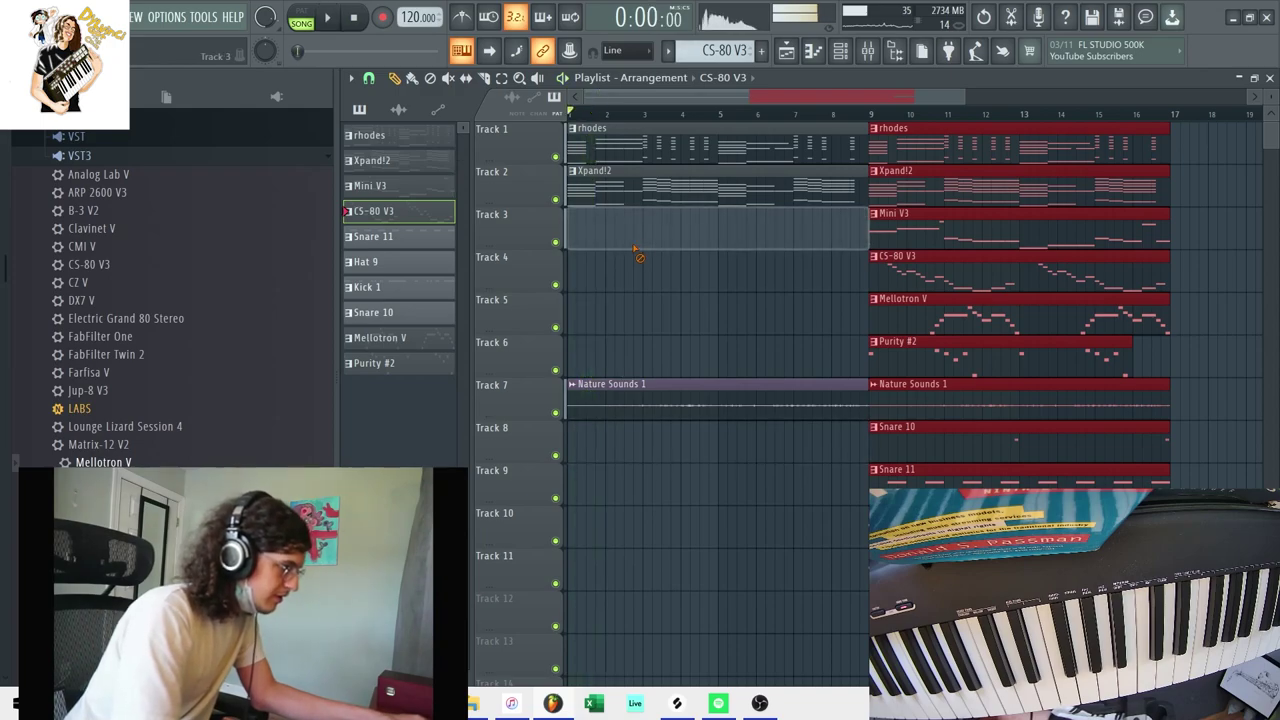
Play the arrangement, adjust the Nature Sounds 1 channel volume and remove its clip from bars 1–8.
key(space)
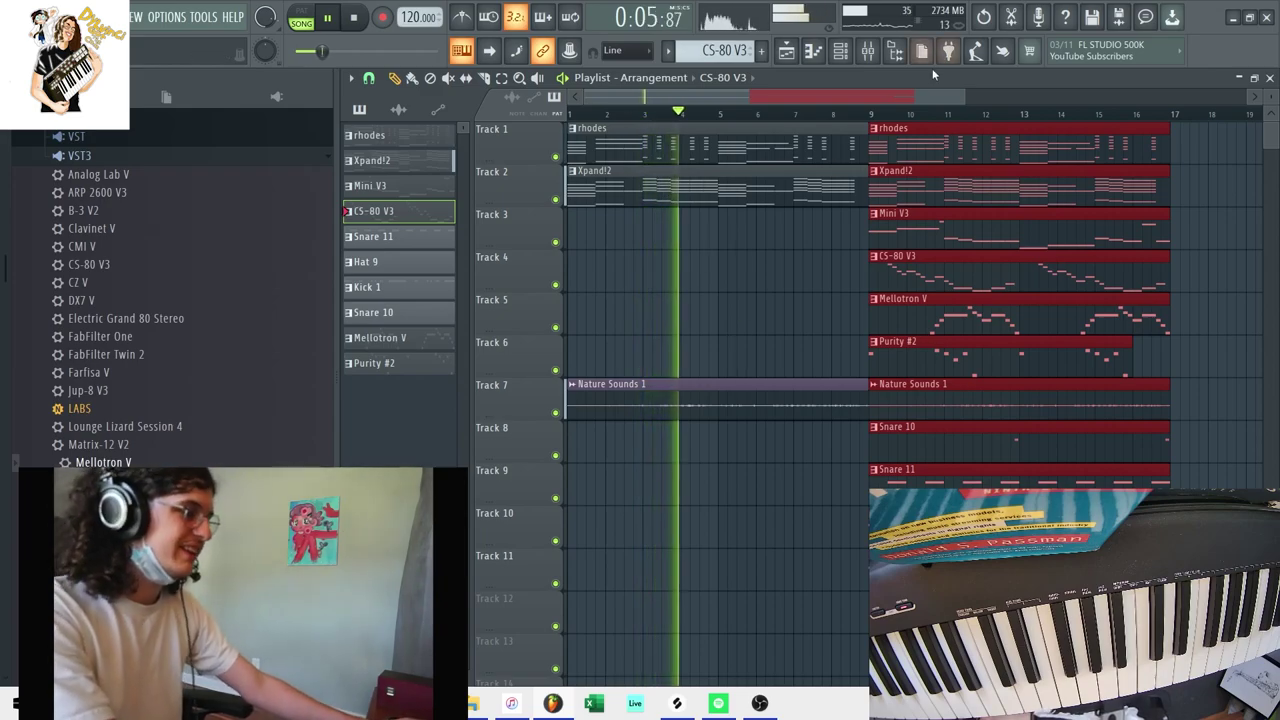
key(F6)
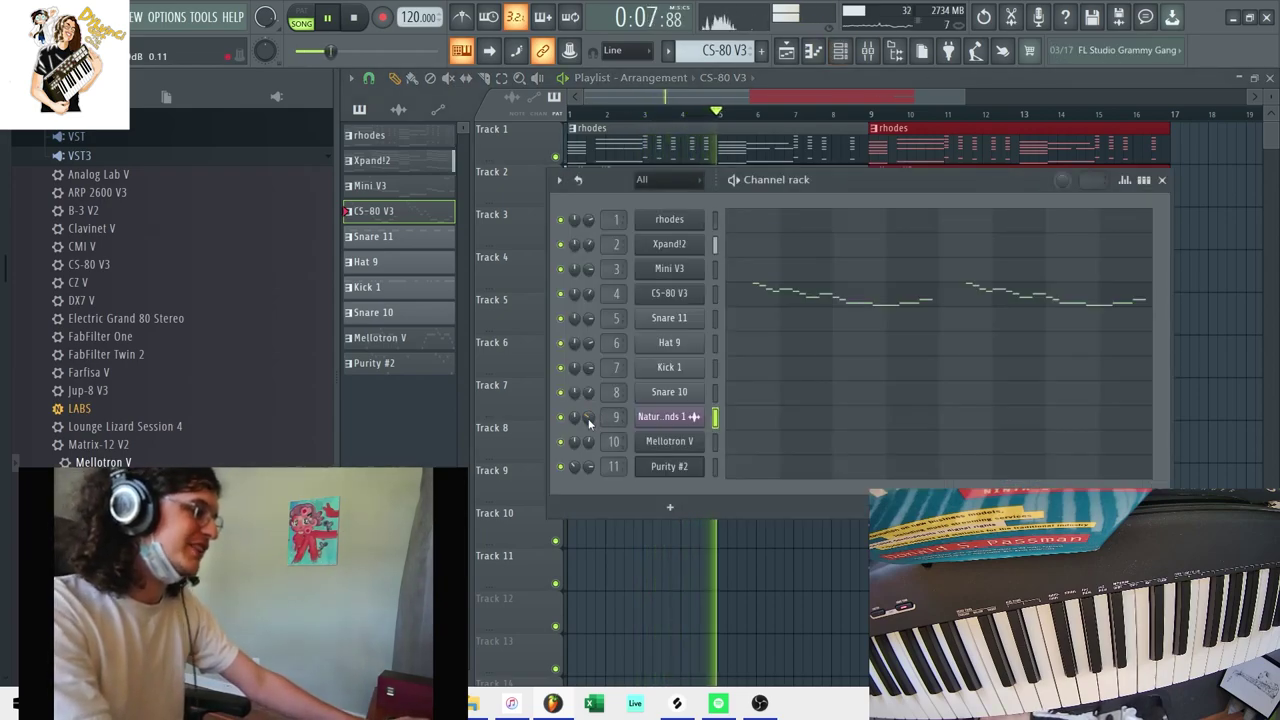
key(F6)
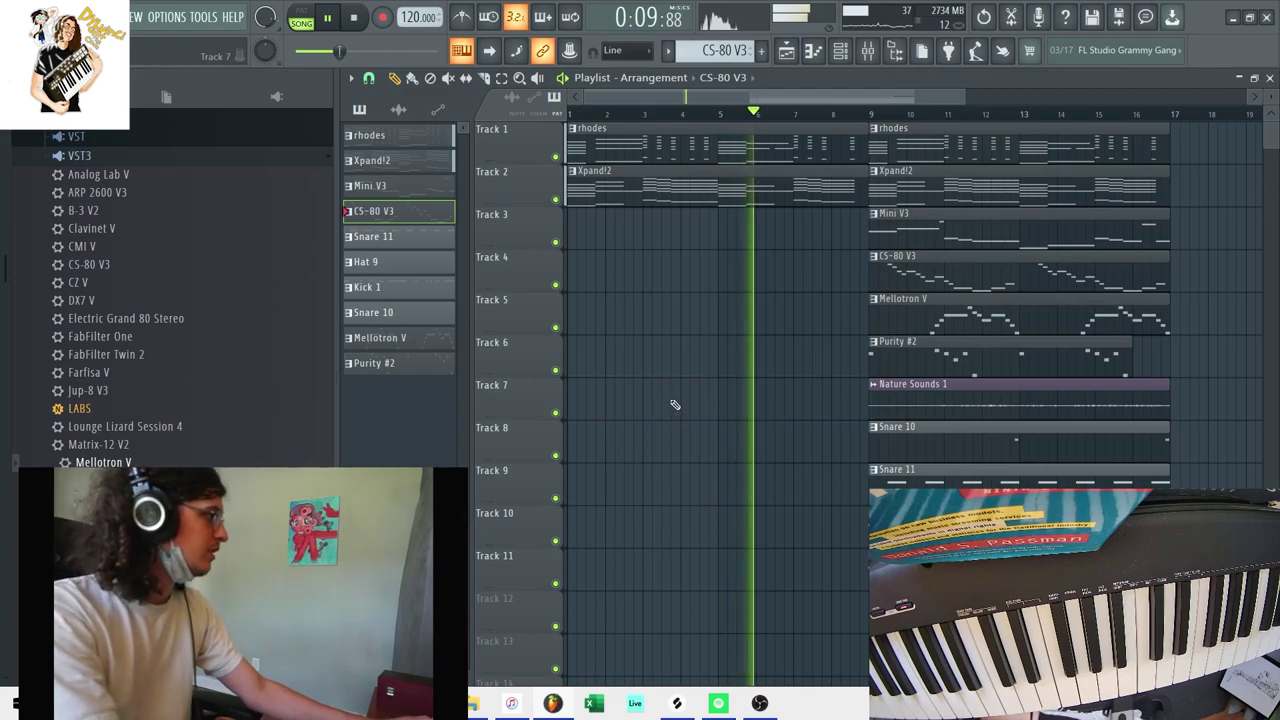
Duplicate the bars 9–16 section to bar 17, and remove Mini V3, Mellotron V, Purity #2 and Kick 1 from bars 9–16.
drag(1020, 610, 1022, 97)
key(ctrl+b)
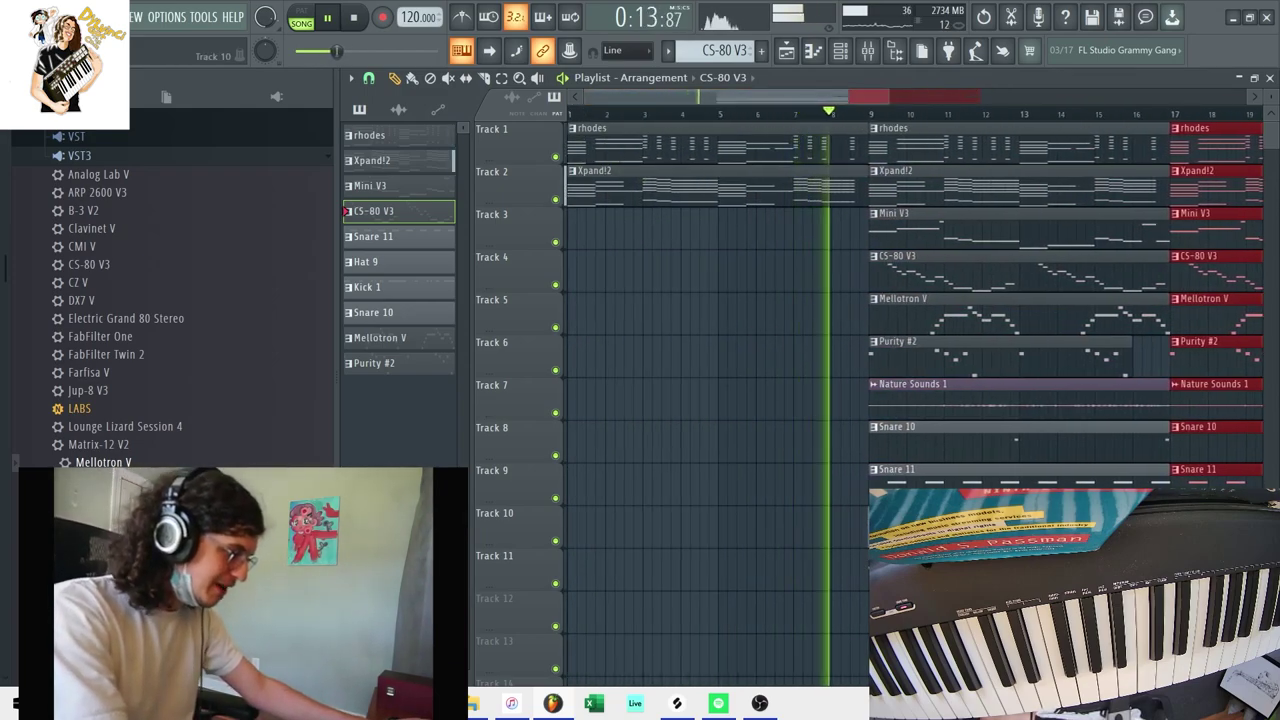
right_click(908, 325)
right_click(908, 236)
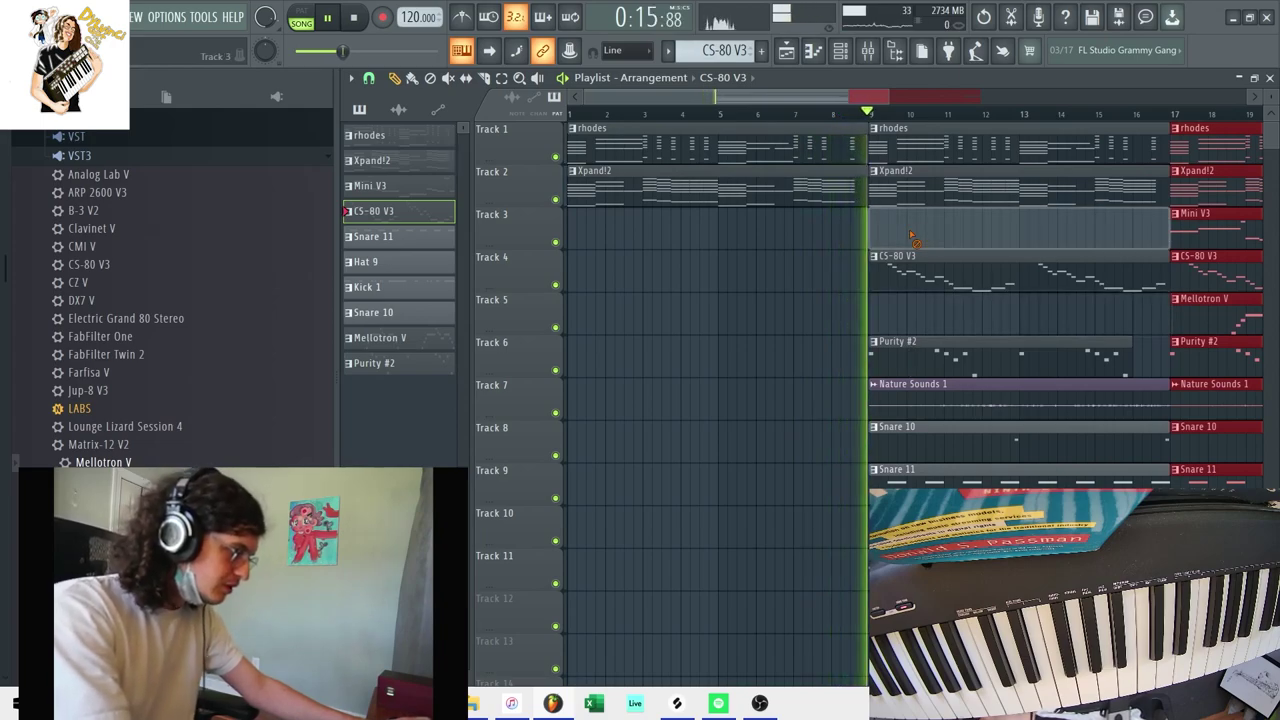
right_click(908, 265)
key(ctrl+d)
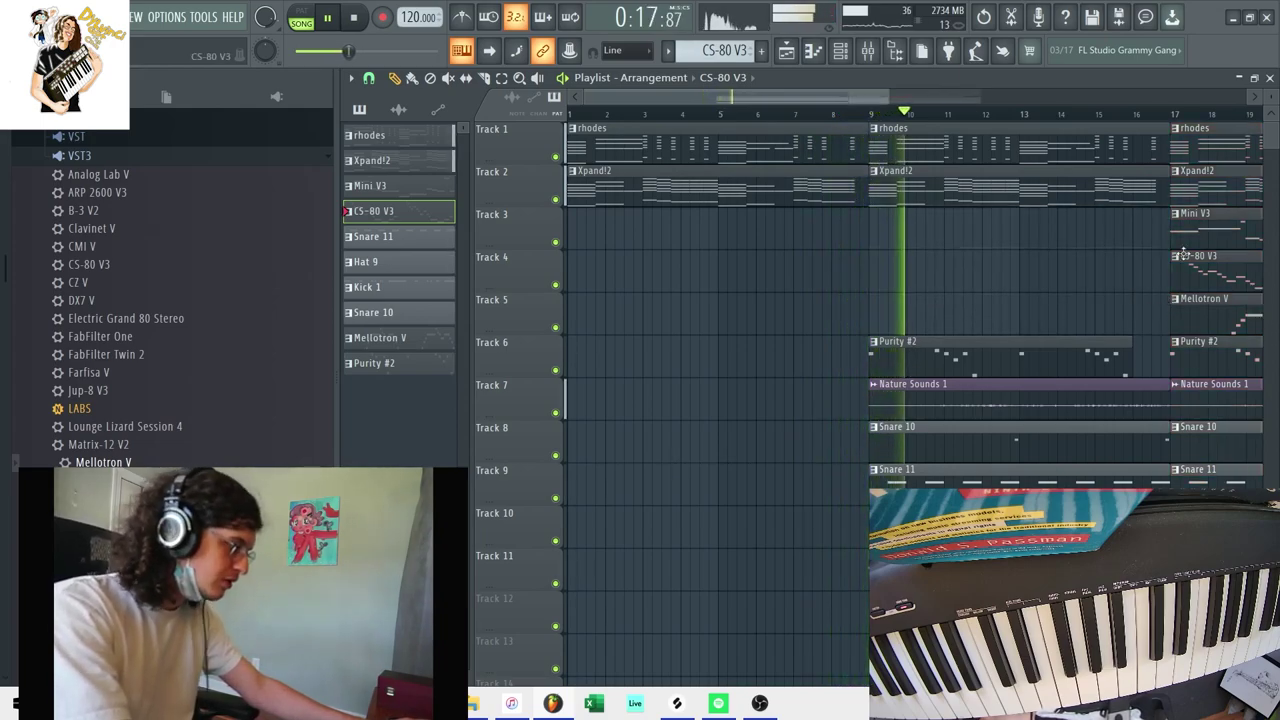
click(873, 287)
right_click(919, 355)
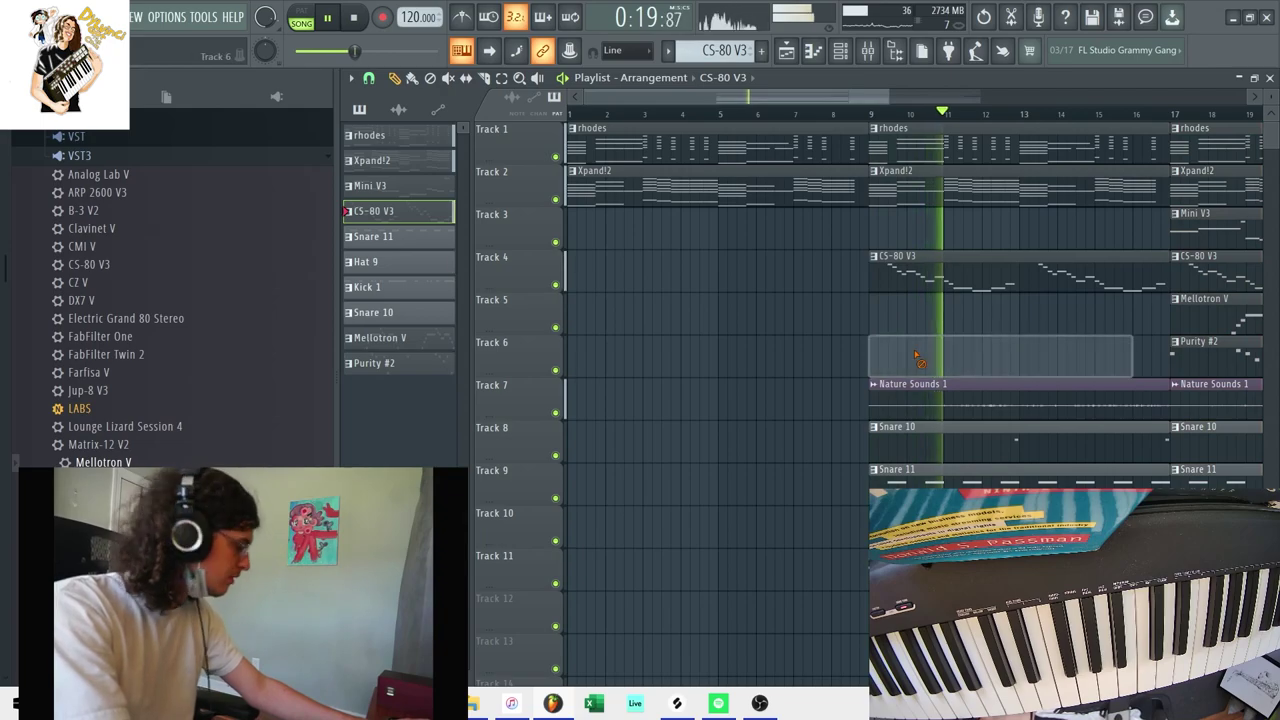
click(1203, 349)
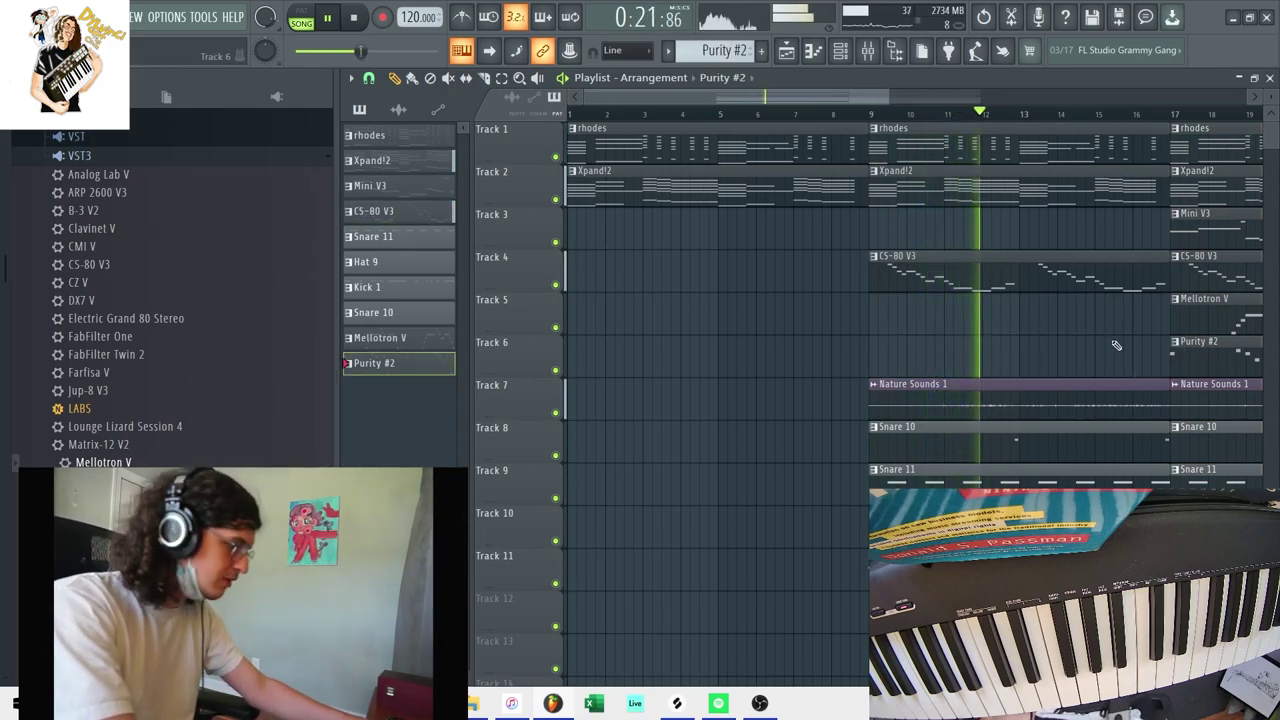
Duplicate the bars 17–24 section to bar 25, and remove CS-80 V3, Mellotron V and Purity #2 from bars 17–24.
drag(885, 97, 1092, 97)
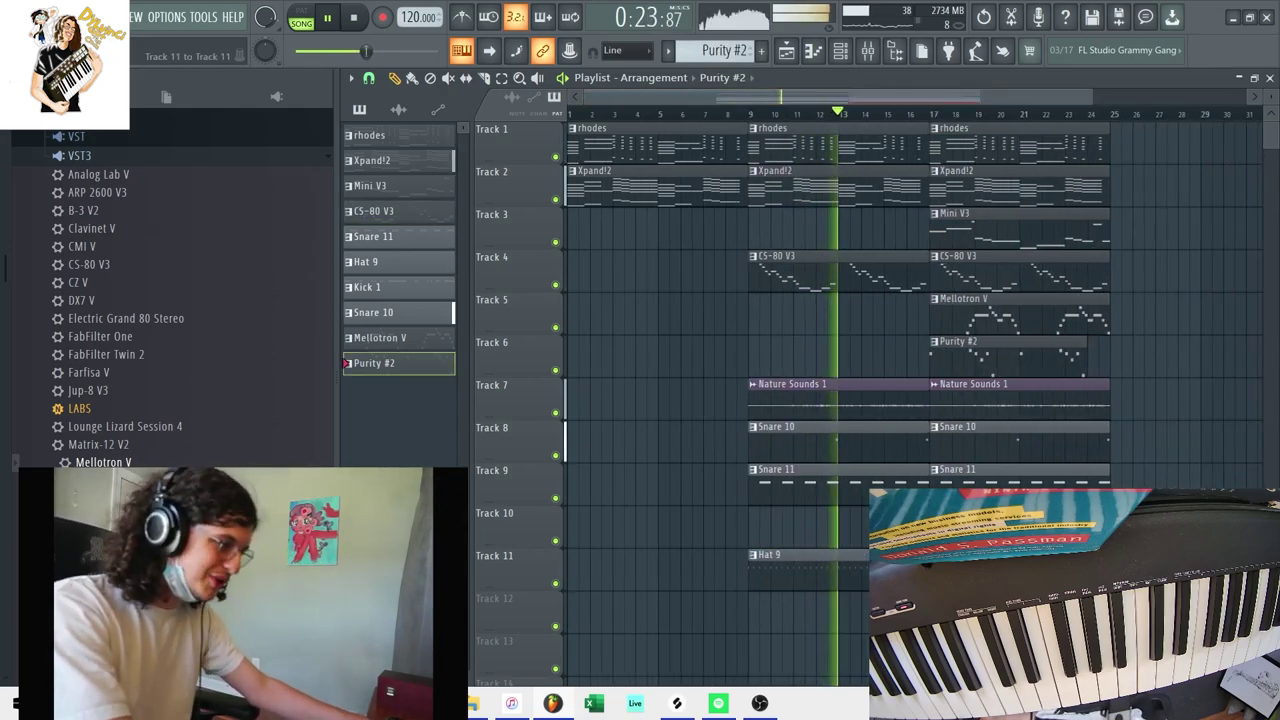
drag(1130, 140, 960, 570)
key(ctrl+b)
right_click(921, 326)
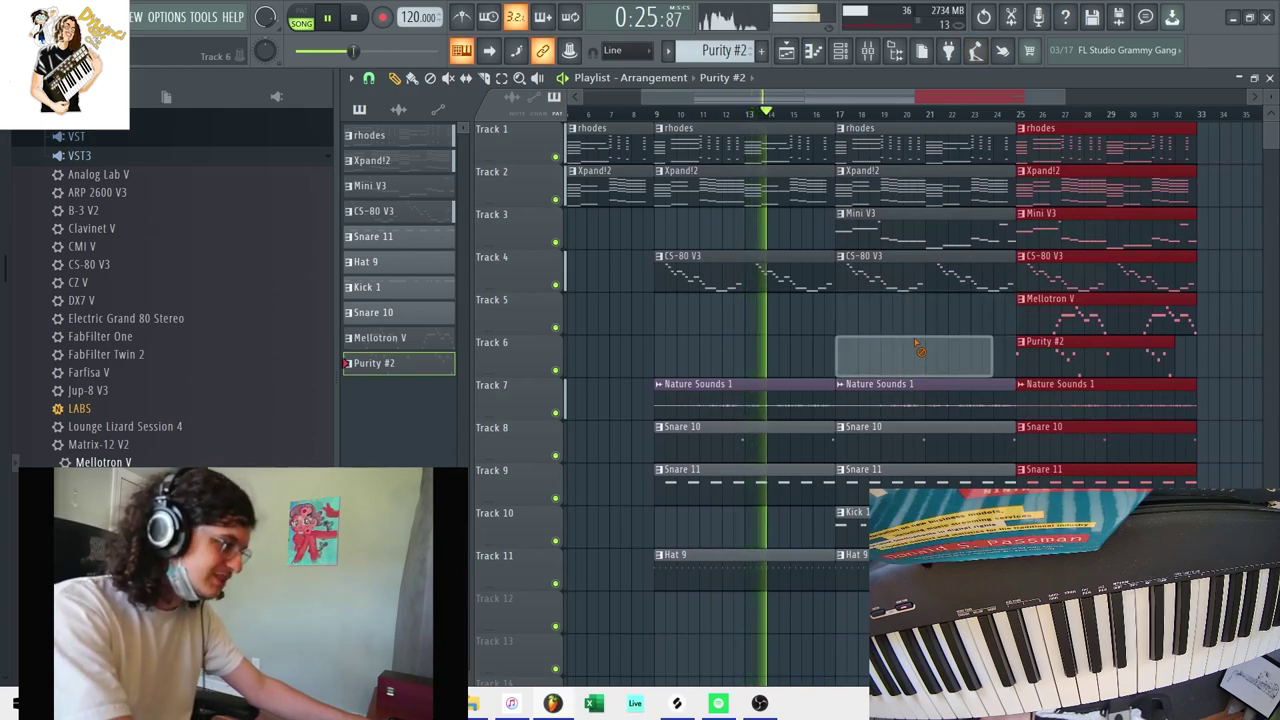
right_click(914, 338)
right_click(870, 288)
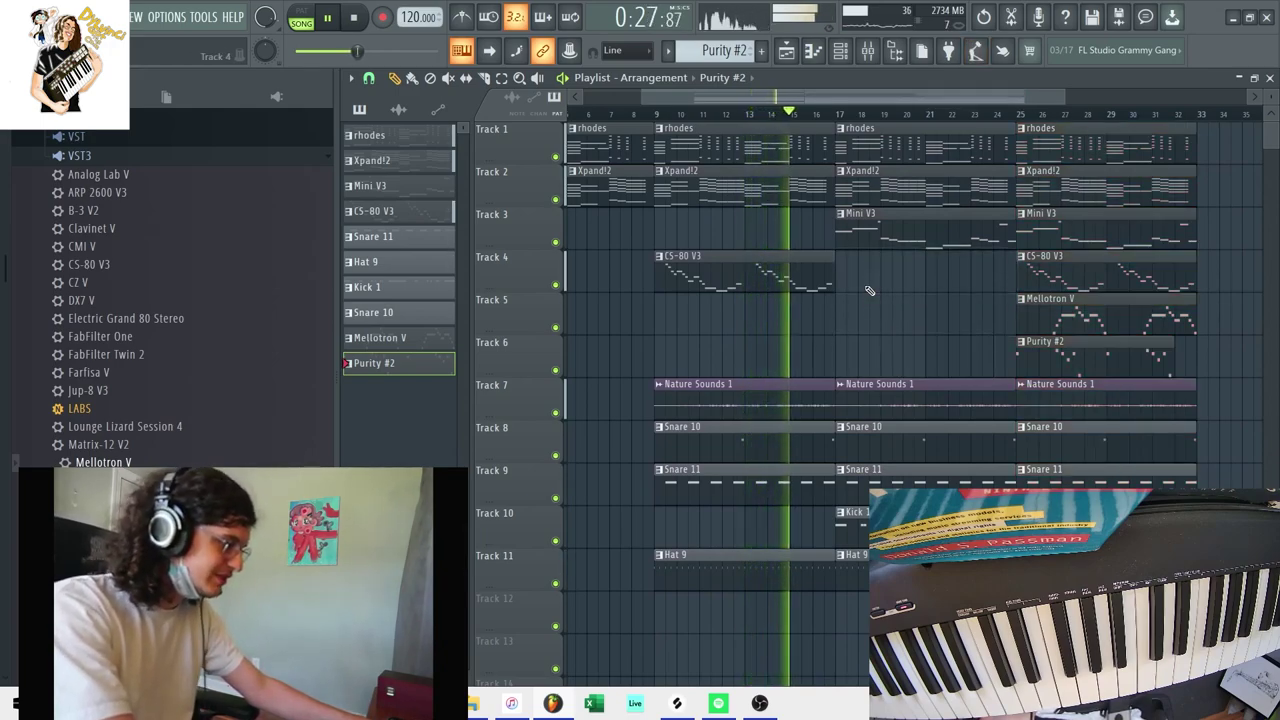
Shorten the drum clips to end just before bars 17 and 25, and delete rhodes and Nature Sounds 1 from bars 17–24.
drag(832, 395, 820, 576)
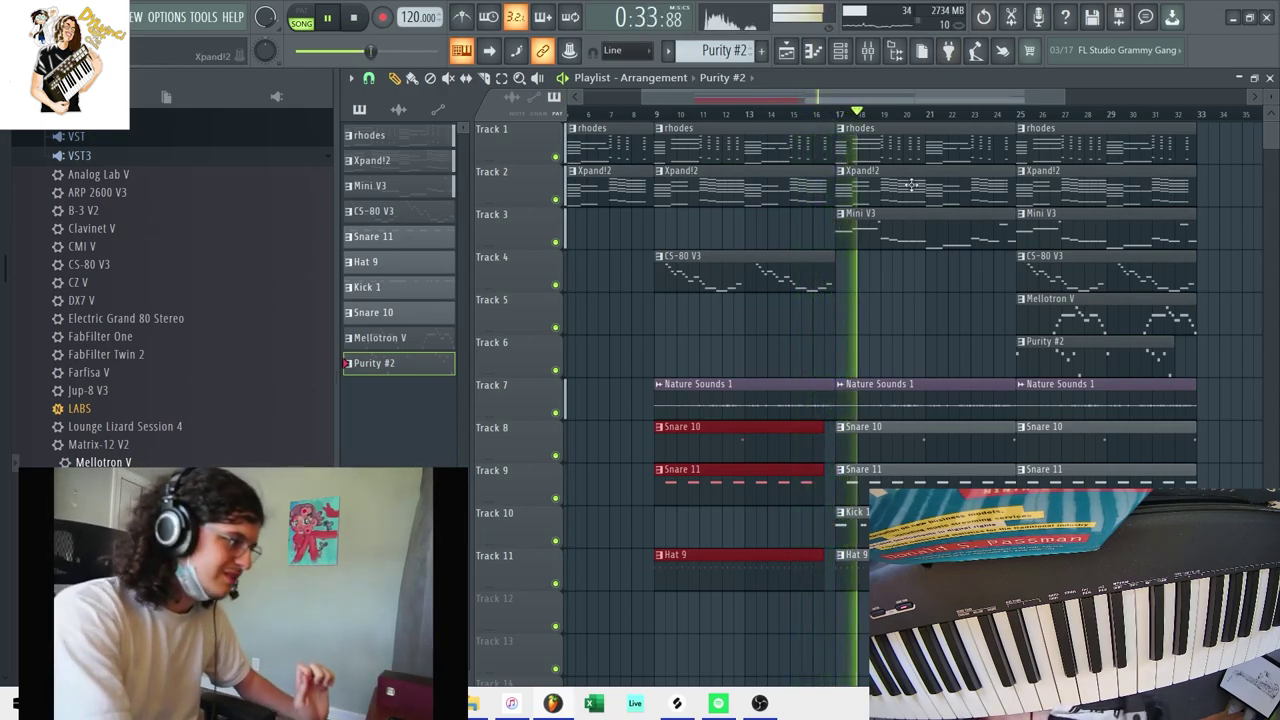
right_click(903, 151)
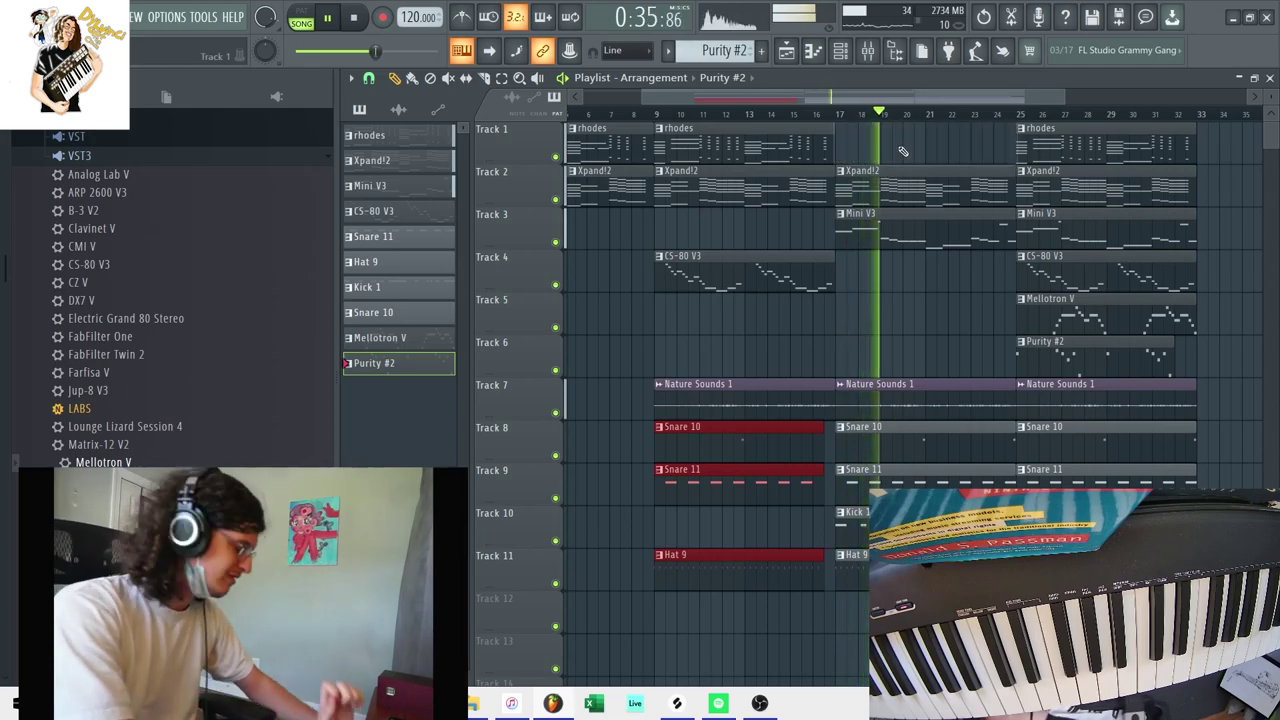
click(845, 50)
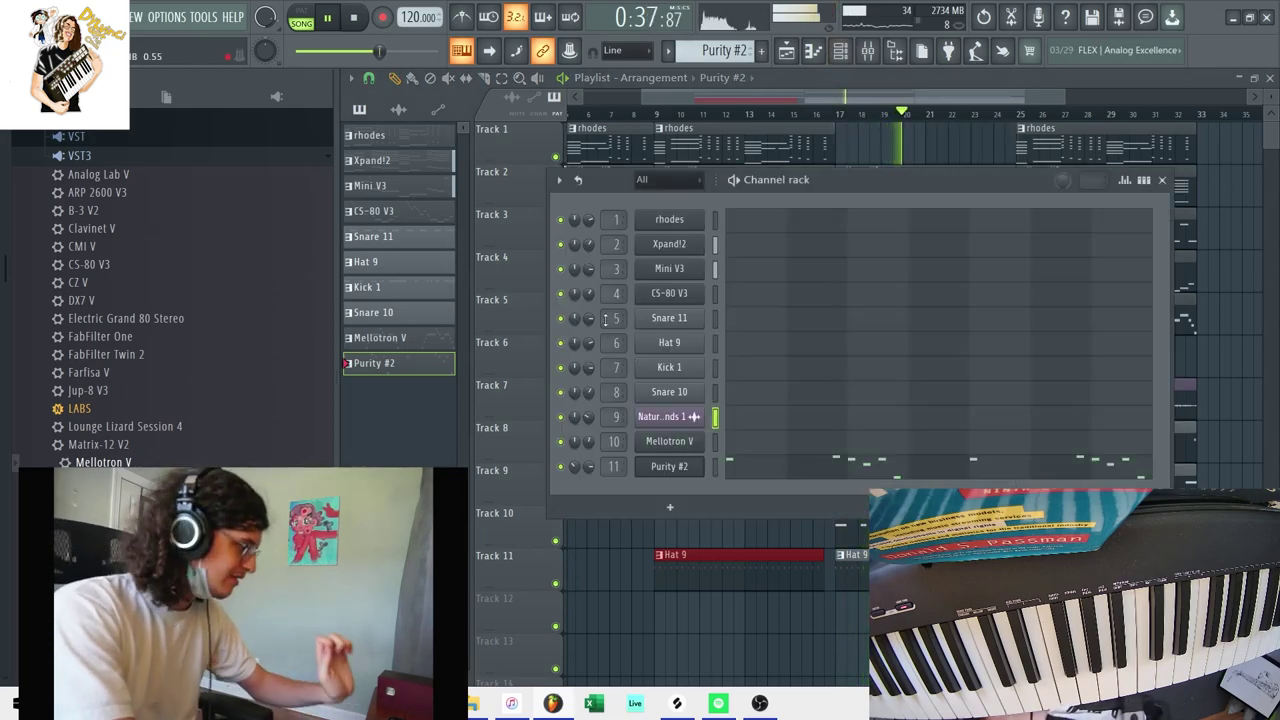
right_click(923, 147)
right_click(907, 408)
click(843, 53)
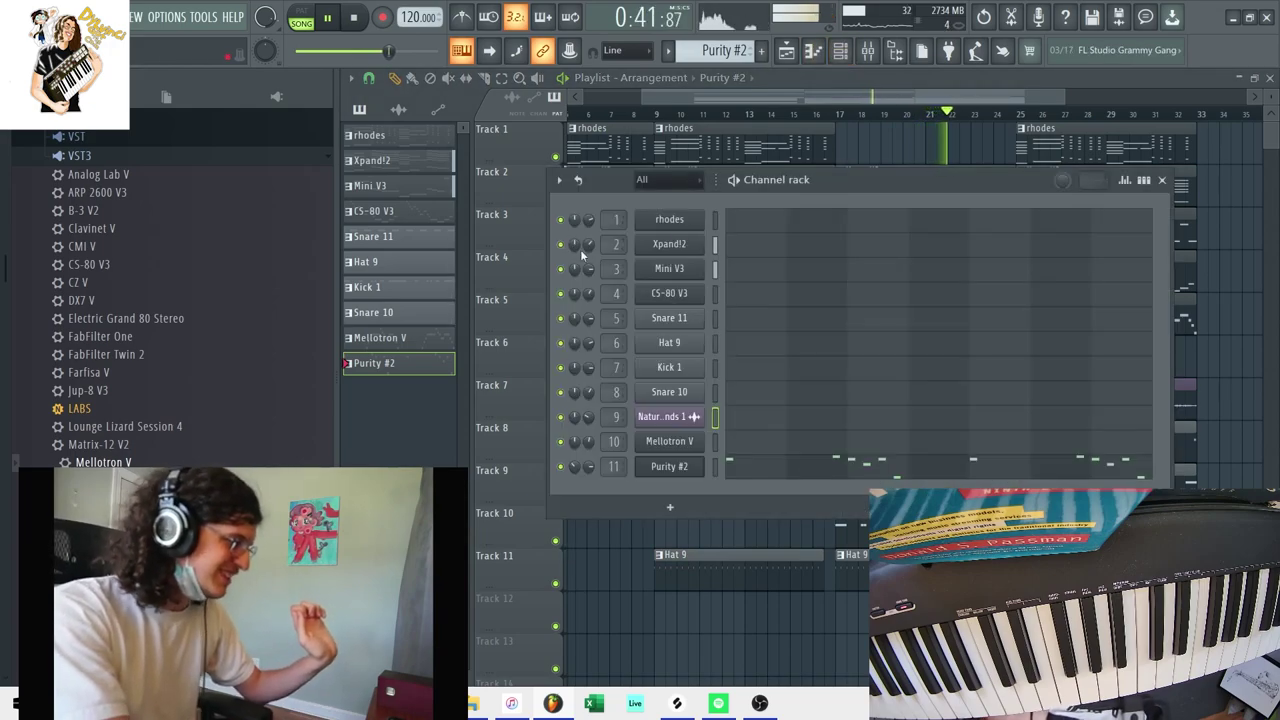
right_click(973, 154)
drag(990, 572, 990, 457)
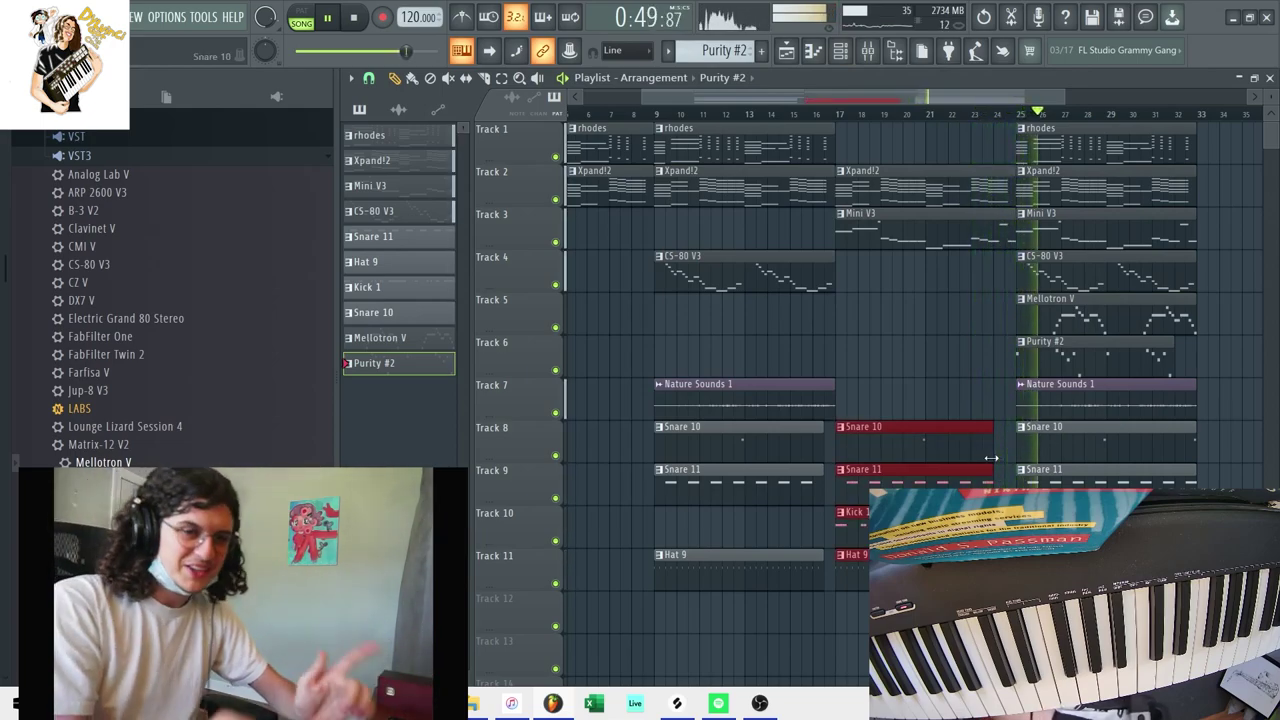
Select the full 32-bar arrangement and duplicate it twice, extending the song through bar 96.
drag(1157, 577, 601, 136)
drag(1066, 95, 1230, 95)
drag(1070, 572, 646, 131)
key(ctrl+b)
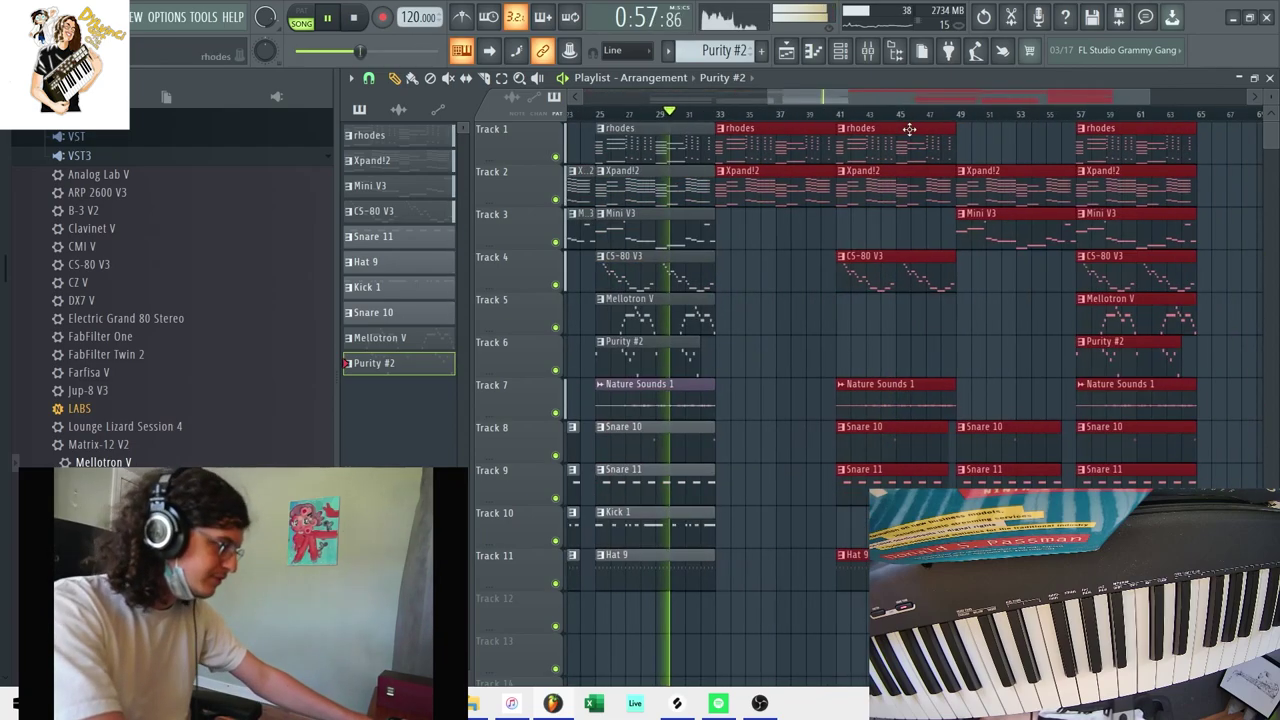
key(ctrl+b)
drag(957, 101, 673, 40)
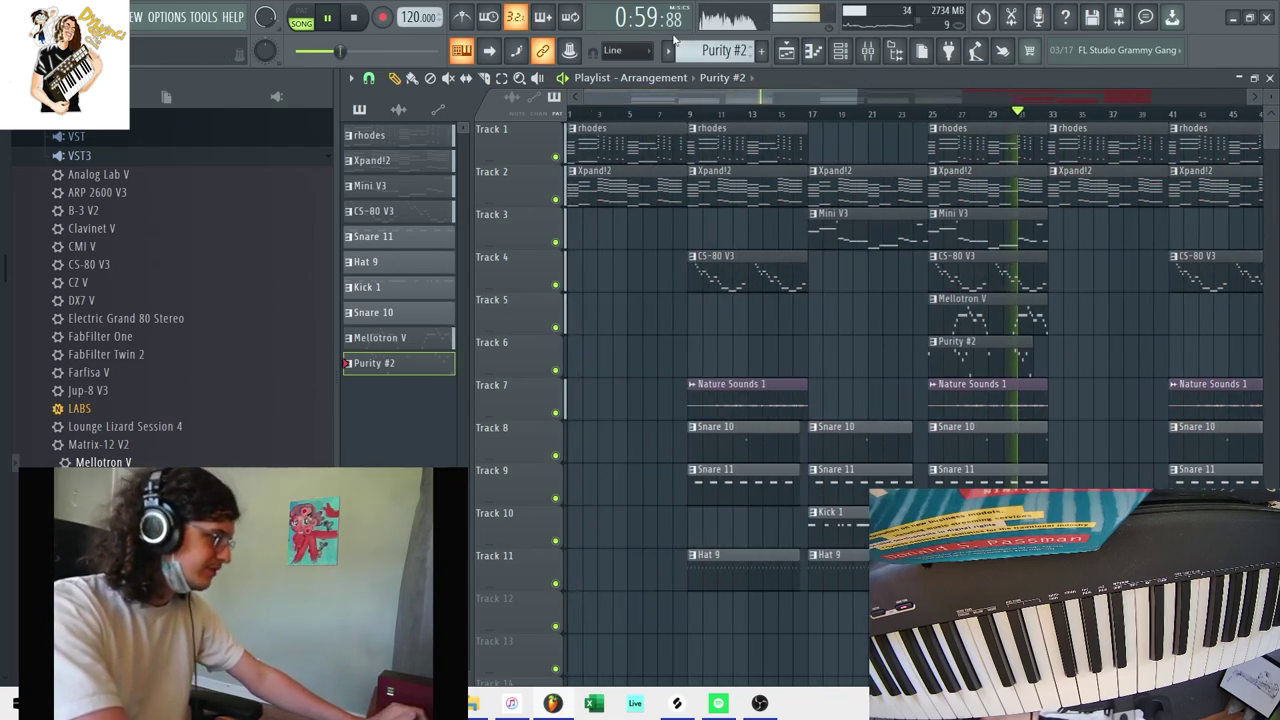
drag(857, 99, 1246, 99)
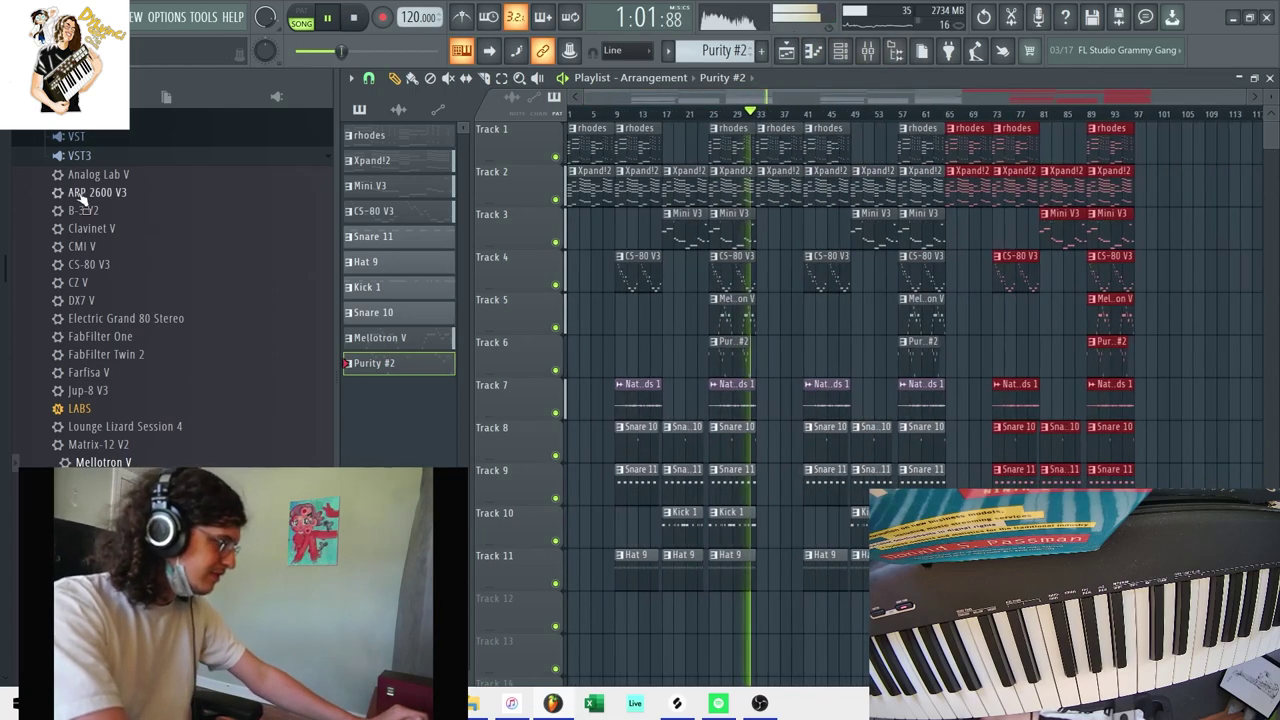
Find the dylvinci tag sample in the Dylvinci Code folder and place it on Track 12 just before bar 9.
scroll(82, 195, up, 4)
click(78, 163)
click(50, 407)
click(93, 236)
scroll(118, 303, down, 8)
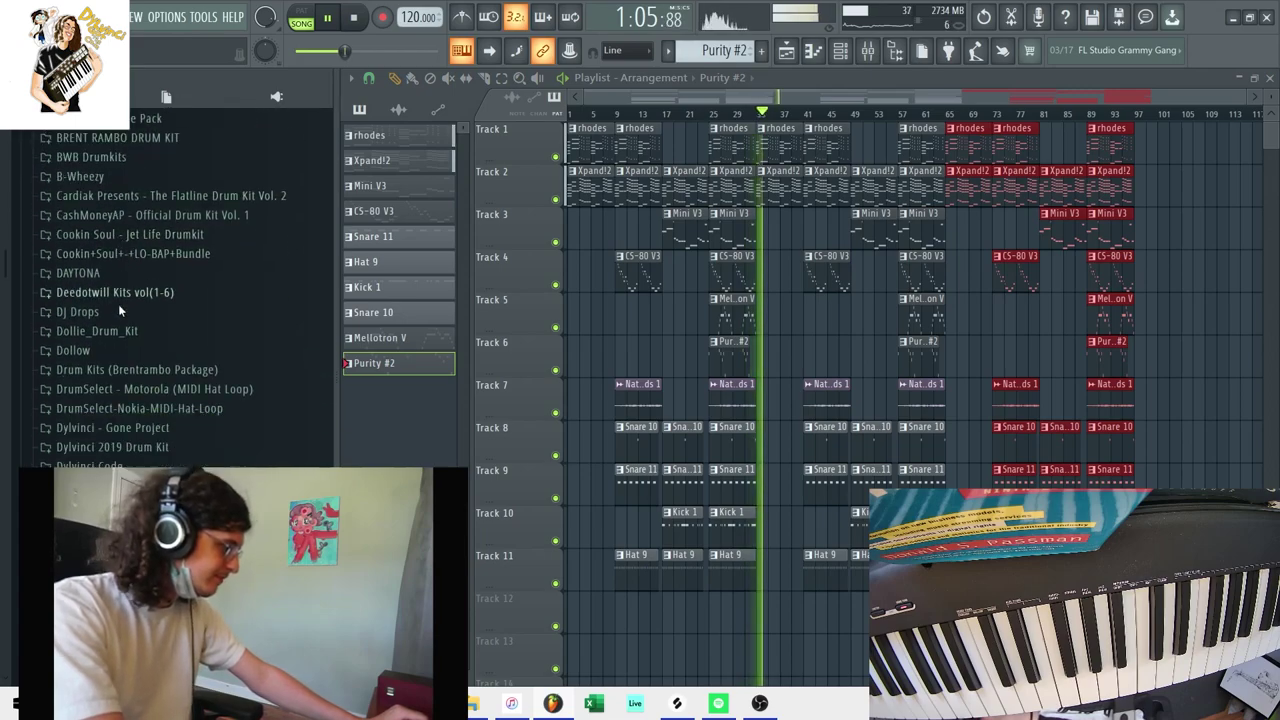
click(100, 449)
drag(609, 585, 765, 618)
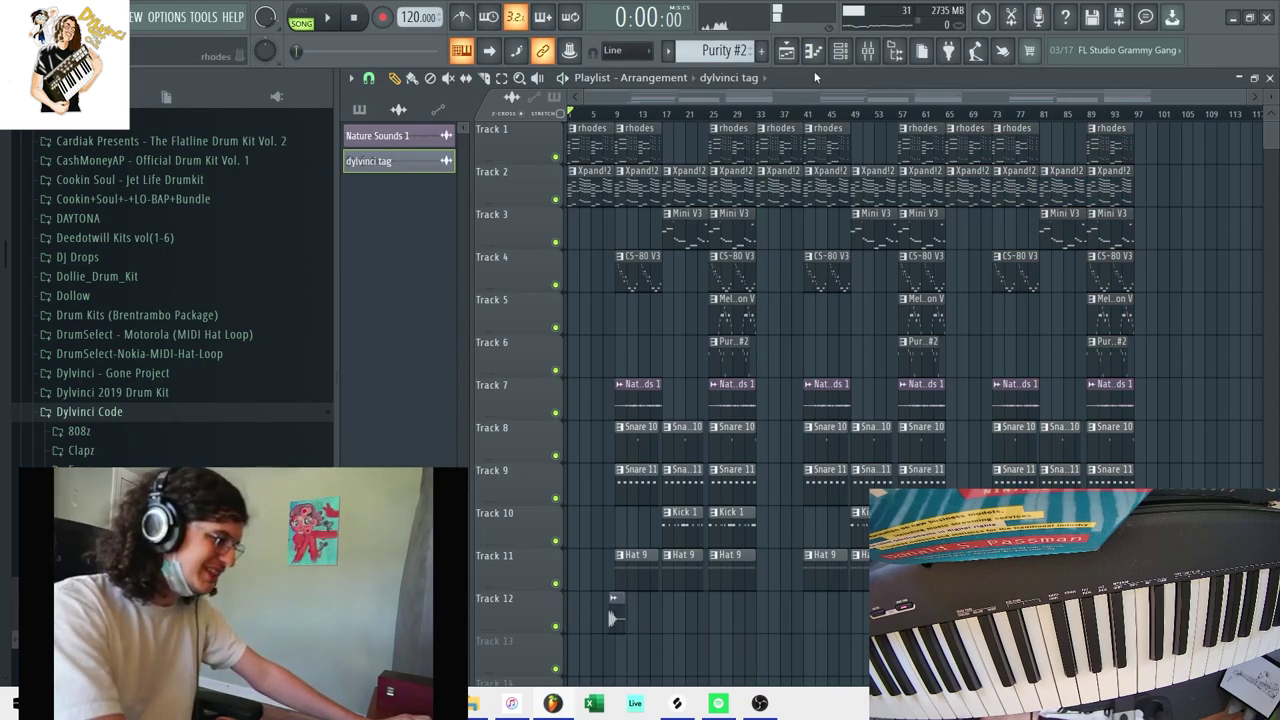
Route the dylvinci tag channel to mixer Insert 12.
click(840, 50)
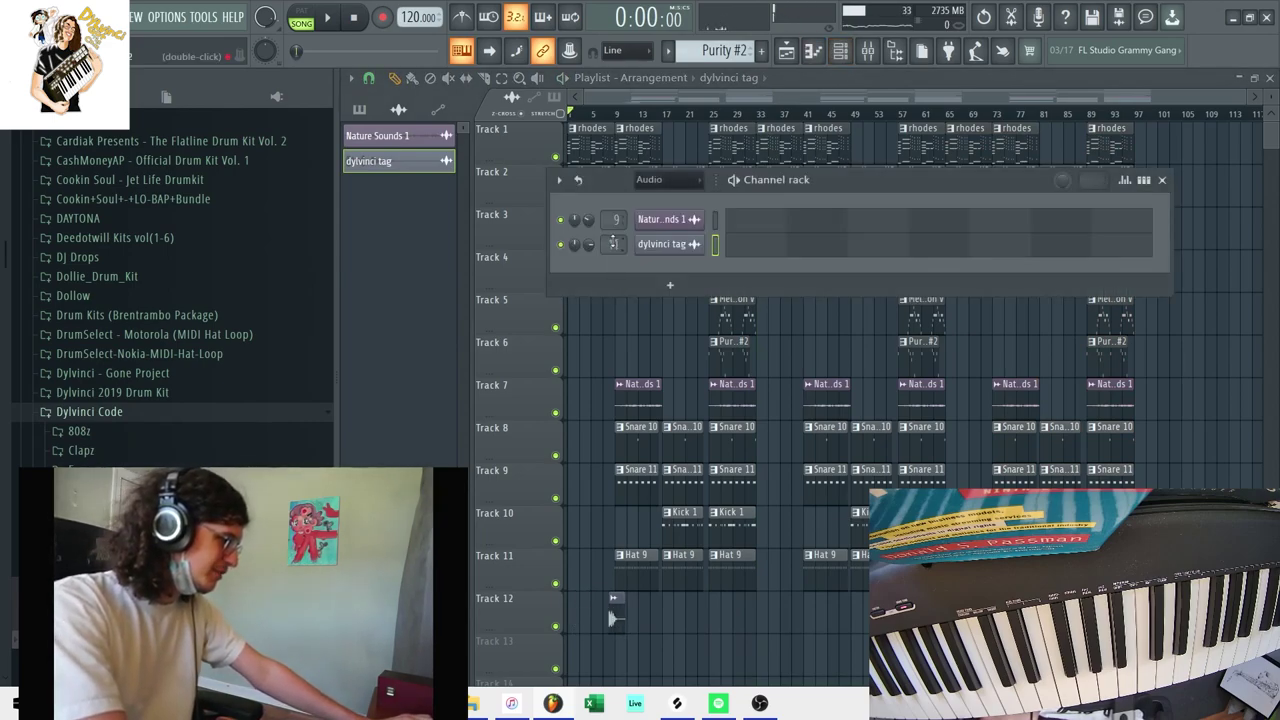
key(F9)
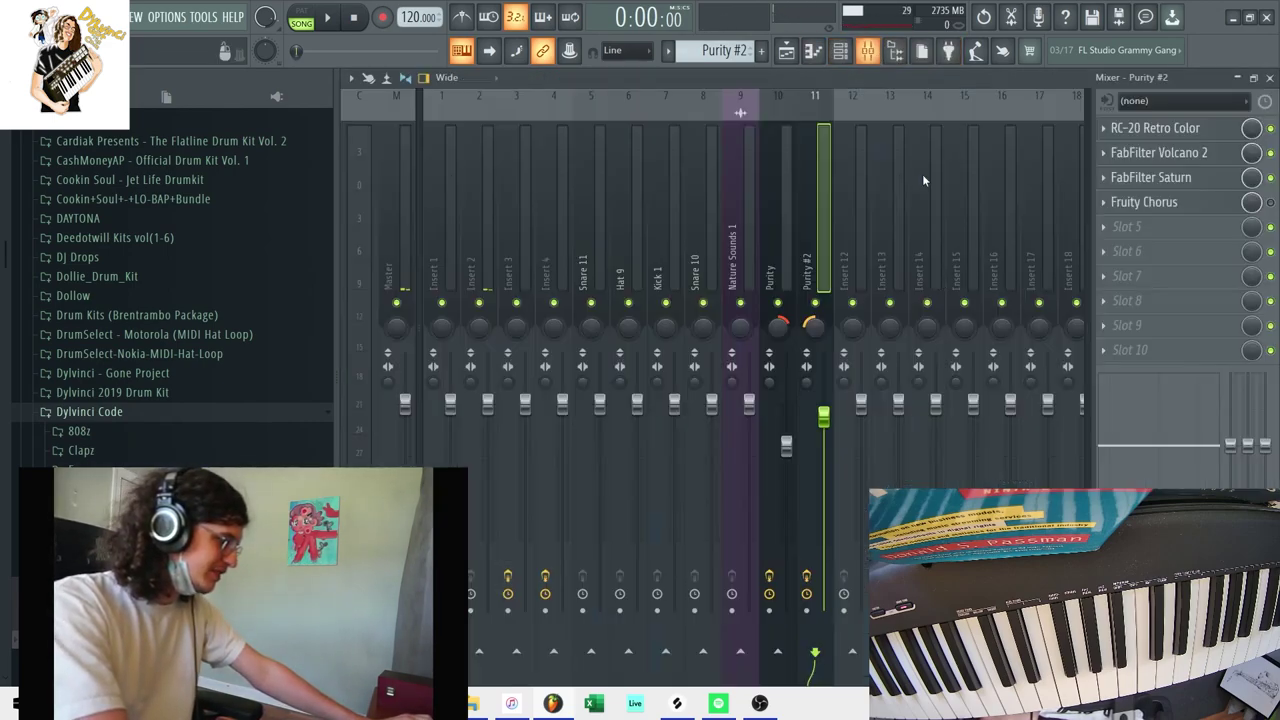
click(848, 56)
click(616, 244)
Add FabFilter Pro-Q 3 to Insert 12 and shape a low-frequency band, moving it up between 200 and 500 Hz.
click(1199, 160)
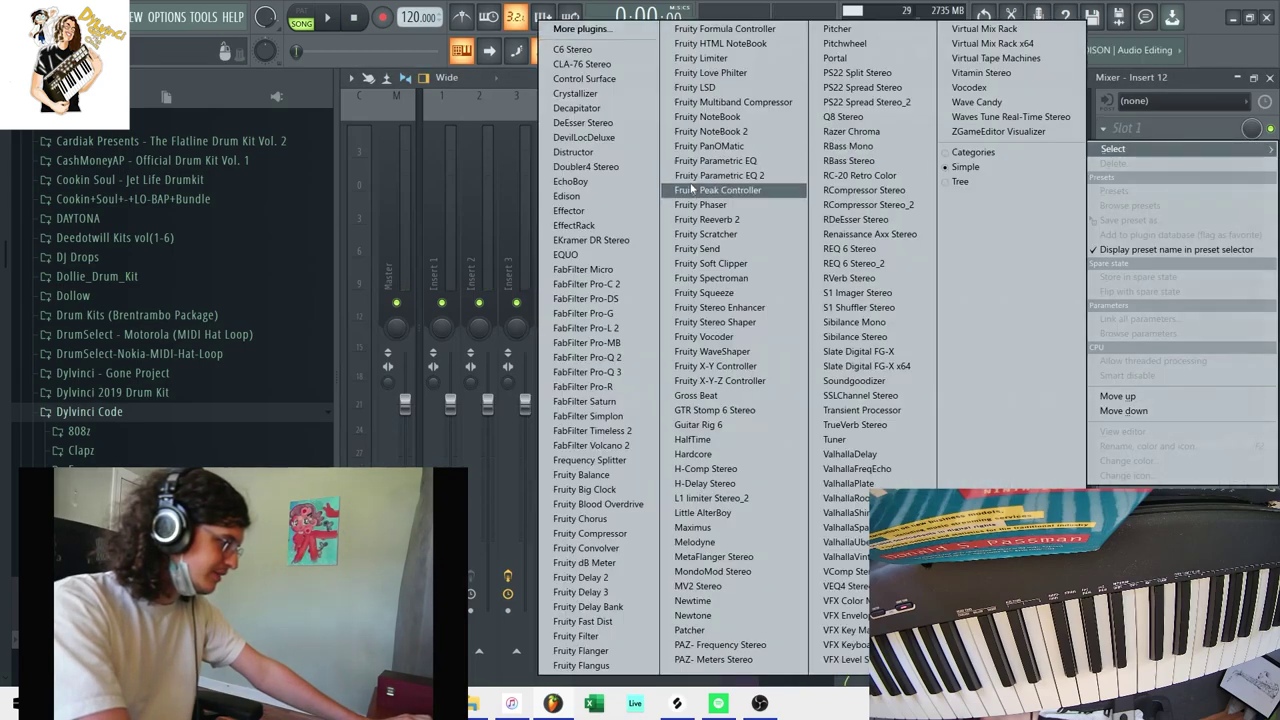
click(588, 372)
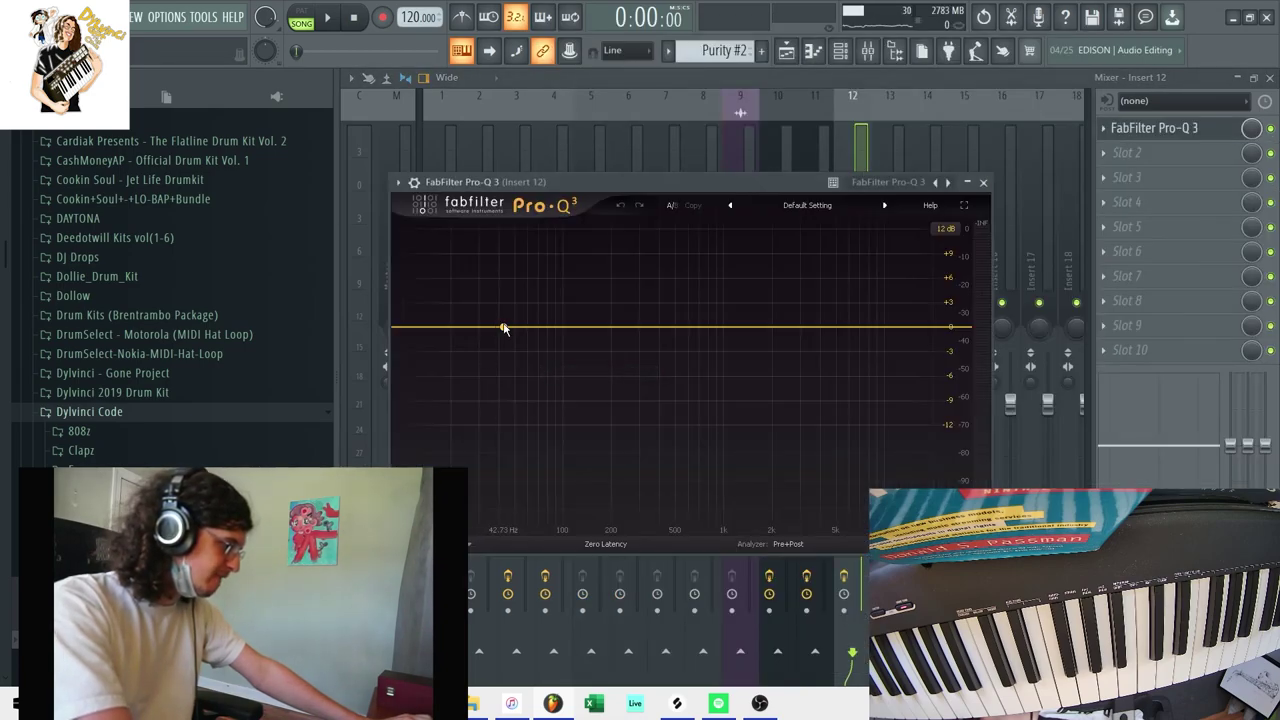
drag(504, 328, 498, 386)
click(452, 459)
click(443, 385)
drag(498, 332, 655, 326)
Lower the Insert 12 fader slightly and return to the playlist with the song playing.
click(867, 150)
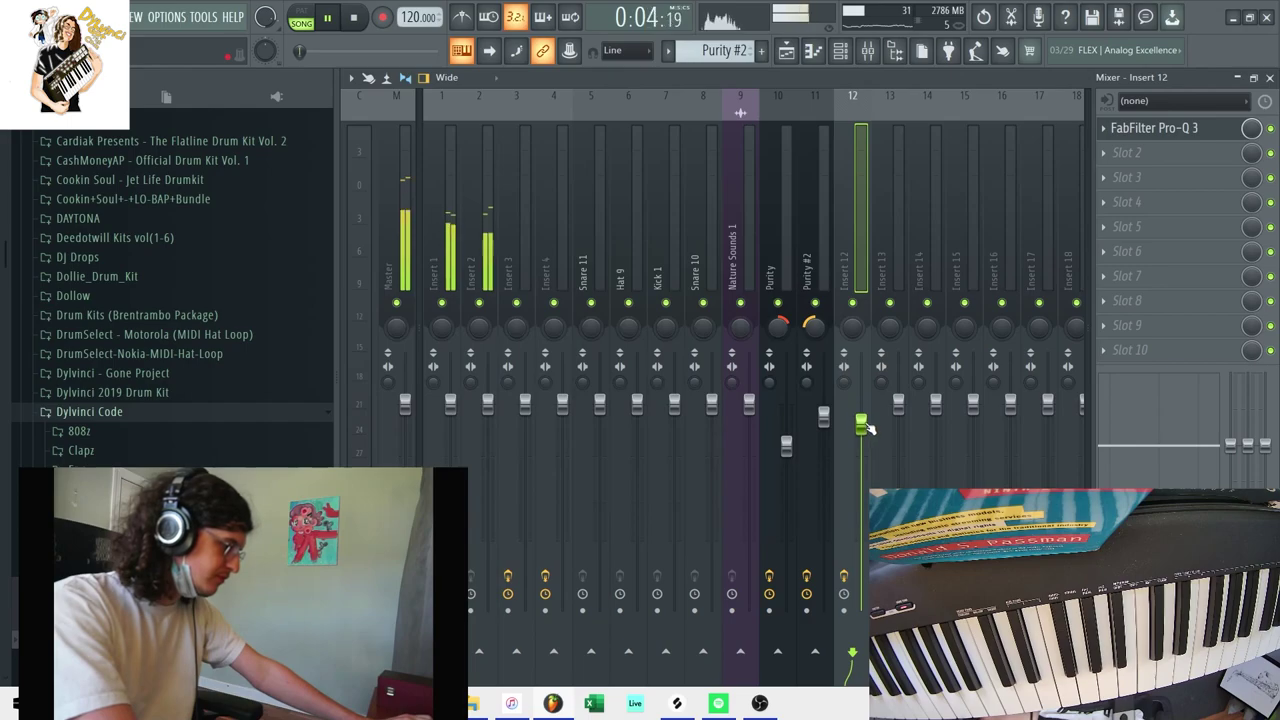
click(820, 50)
click(787, 55)
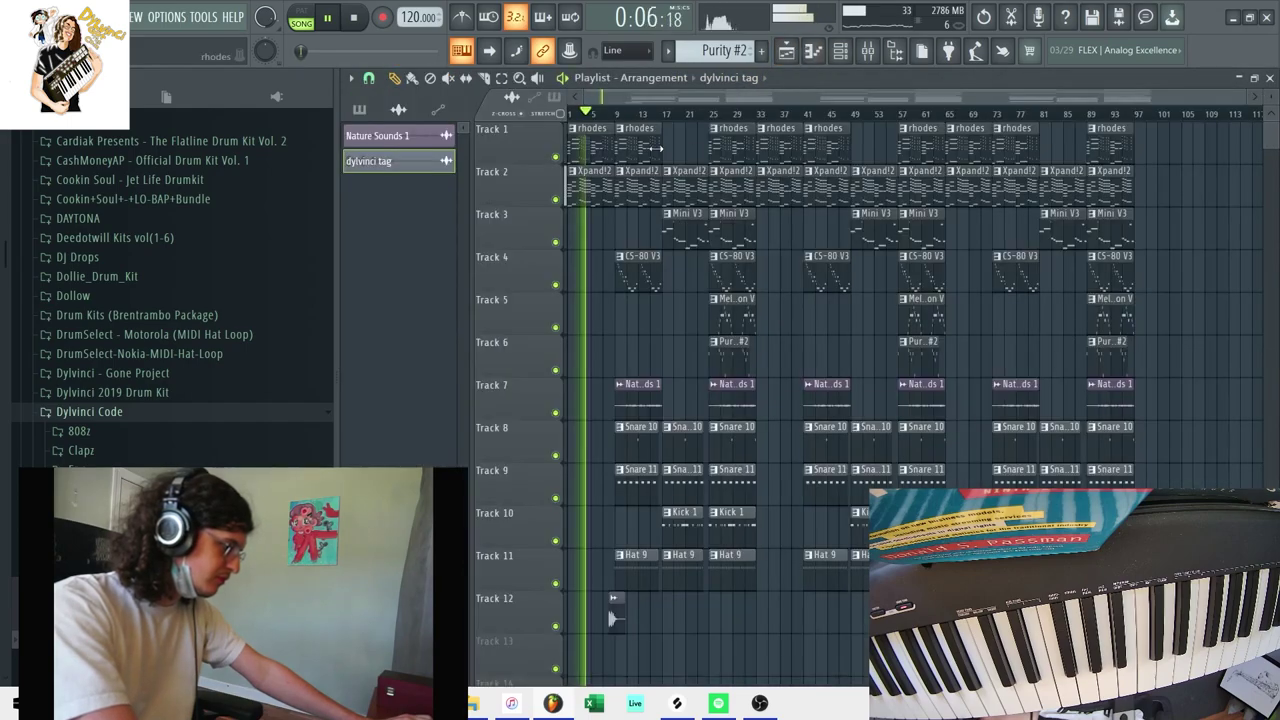